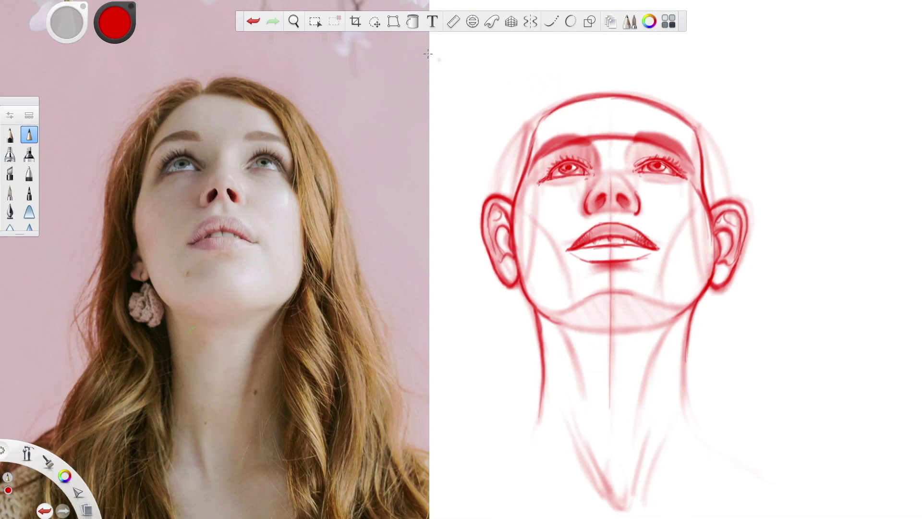
Scale down the red face sketch and reposition it to leave room around the head for hair.
key("v")
left_click_drag(685, 297, 672, 305)
left_click_drag(691, 349, 743, 335)
key("Escape")
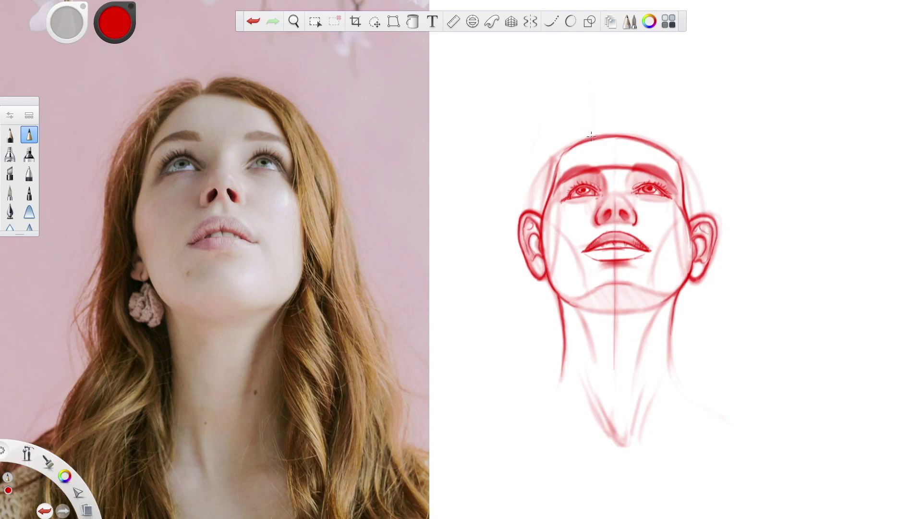
Sketch rough hair contour strokes from the crown around the left side of the head and down past the ear.
mouse_move(585, 130)
left_mouse_down()
mouse_move(563, 132)
mouse_move(518, 189)
mouse_move(555, 138)
mouse_move(542, 140)
mouse_move(515, 192)
left_mouse_up()
left_click_drag(567, 127, 525, 172)
left_click_drag(529, 176, 511, 255)
left_click_drag(523, 188, 513, 297)
left_click_drag(519, 206, 524, 349)
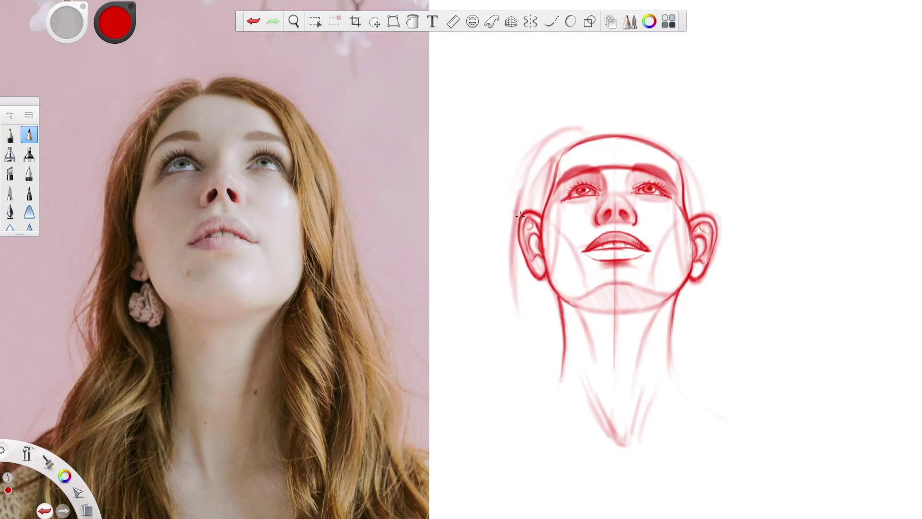
Undo the last four hair strokes and redraw the contour more lightly from the crown down past the left ear.
key("ctrl+z")
key("ctrl+z")
key("ctrl+z")
key("ctrl+z")
left_click_drag(544, 143, 521, 215)
left_click_drag(540, 165, 521, 242)
left_click_drag(521, 201, 513, 305)
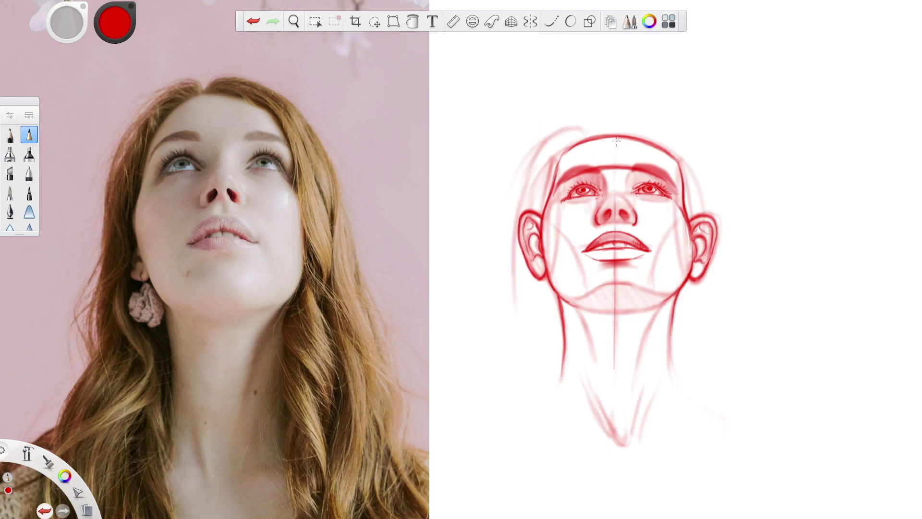
mouse_move(568, 132)
left_mouse_down()
mouse_move(524, 177)
mouse_move(511, 242)
mouse_move(520, 212)
mouse_move(511, 335)
left_mouse_up()
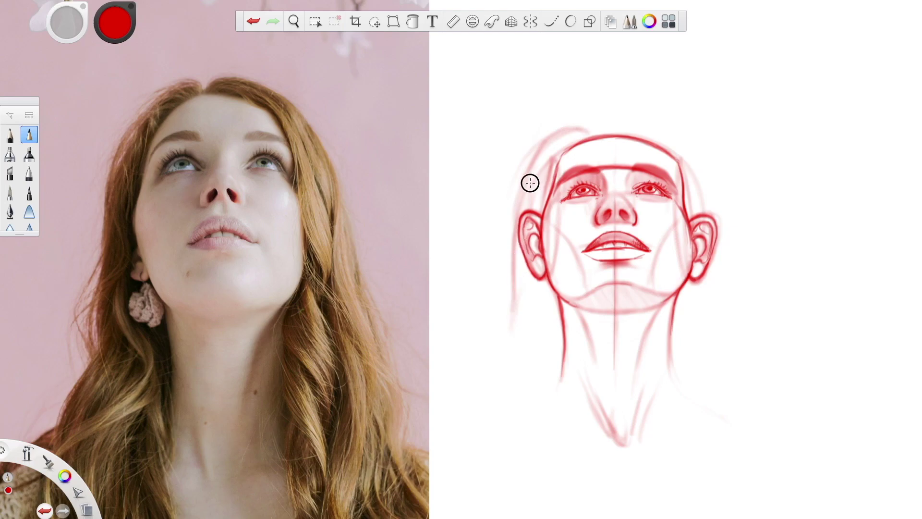
Lower the opacity of the face sketch layer to about 30%.
key("4")
left_click_drag(897, 308, 897, 328)
left_click(832, 238)
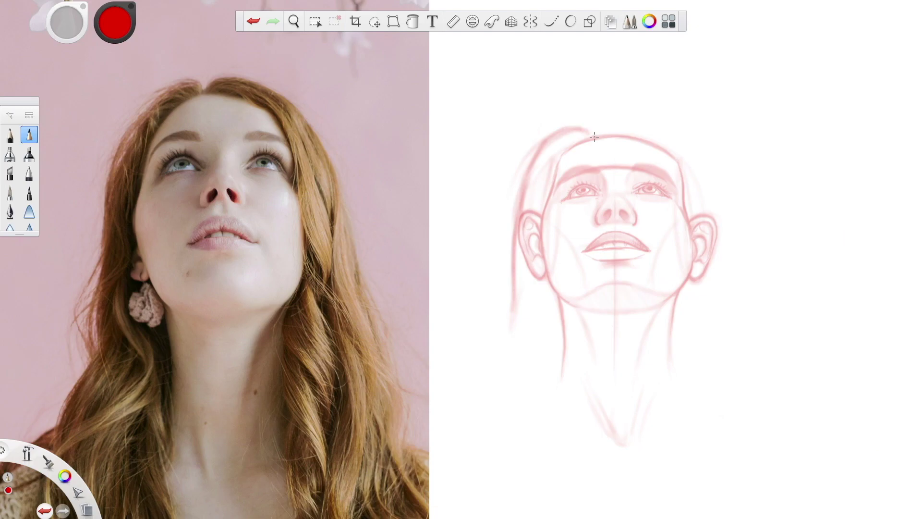
Strengthen the left hair contour and sketch a curved lock crossing the ear and ending beside the jaw.
mouse_move(548, 142)
left_mouse_down()
mouse_move(525, 183)
mouse_move(522, 220)
mouse_move(529, 179)
mouse_move(519, 204)
mouse_move(515, 332)
left_mouse_up()
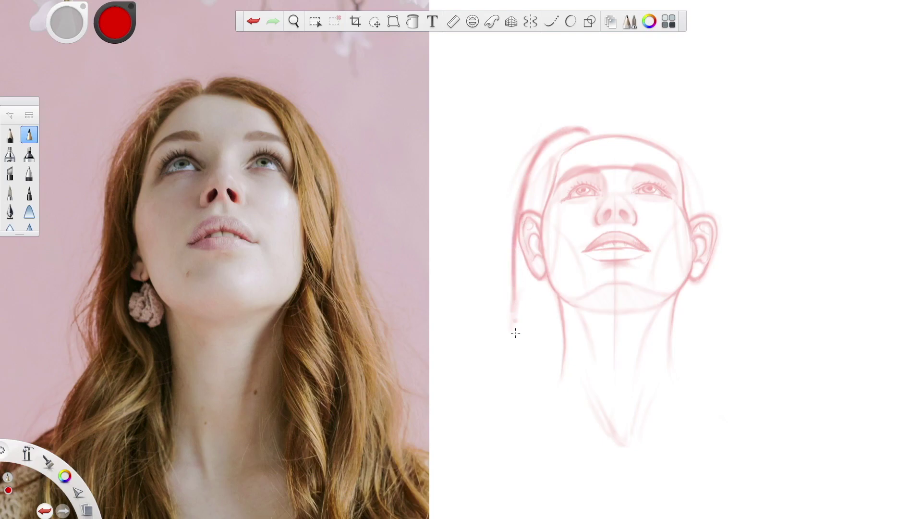
mouse_move(529, 164)
left_mouse_down()
mouse_move(527, 203)
mouse_move(540, 225)
left_mouse_up()
mouse_move(532, 192)
left_mouse_down()
mouse_move(539, 241)
mouse_move(535, 212)
mouse_move(532, 252)
mouse_move(536, 232)
mouse_move(504, 289)
mouse_move(523, 245)
mouse_move(509, 319)
left_mouse_up()
key("ctrl+z")
mouse_move(525, 225)
left_mouse_down()
mouse_move(510, 264)
mouse_move(510, 329)
left_mouse_up()
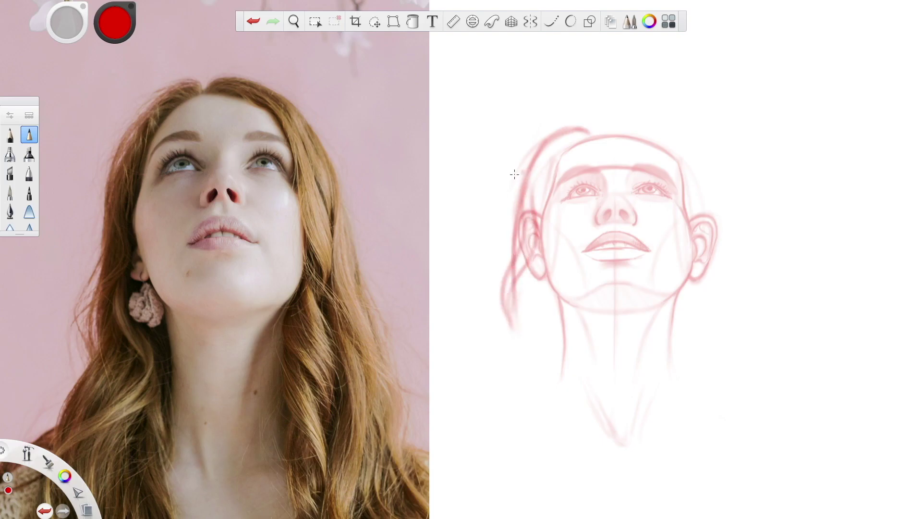
Trace the wavy strand beside the earring on the reference photo with a blue pencil, and undo the strokes.
left_click(10, 134)
left_click(115, 22)
mouse_move(117, 211)
left_mouse_down()
mouse_move(123, 253)
mouse_move(77, 321)
mouse_move(86, 343)
mouse_move(84, 316)
mouse_move(126, 273)
mouse_move(127, 235)
left_mouse_up()
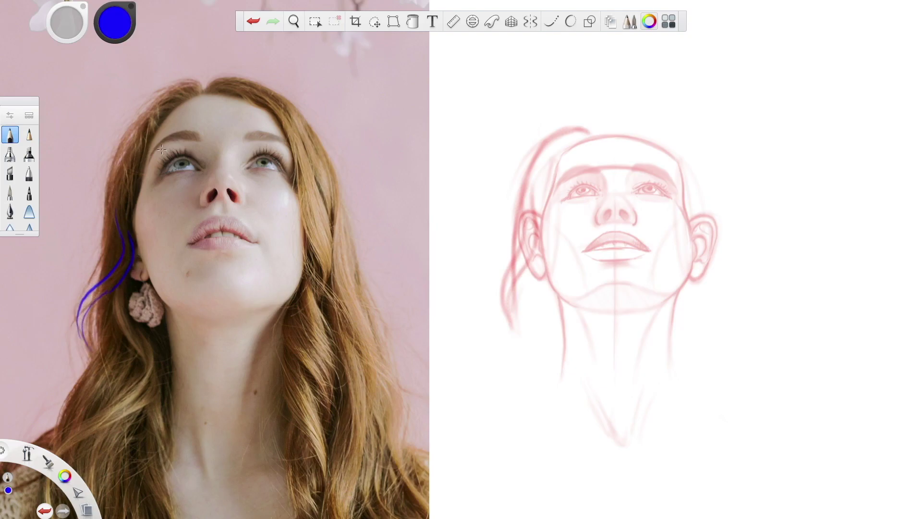
key("ctrl+z")
key("ctrl+z")
key("ctrl+z")
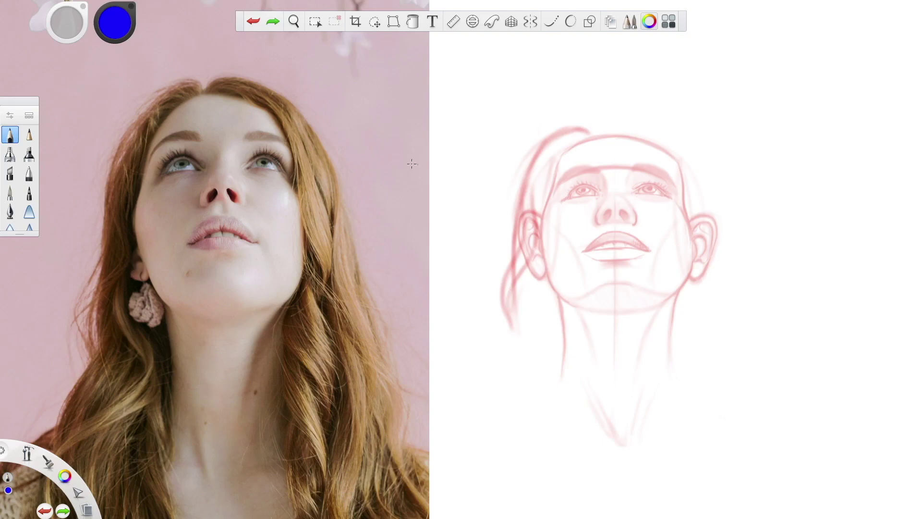
left_click(652, 27)
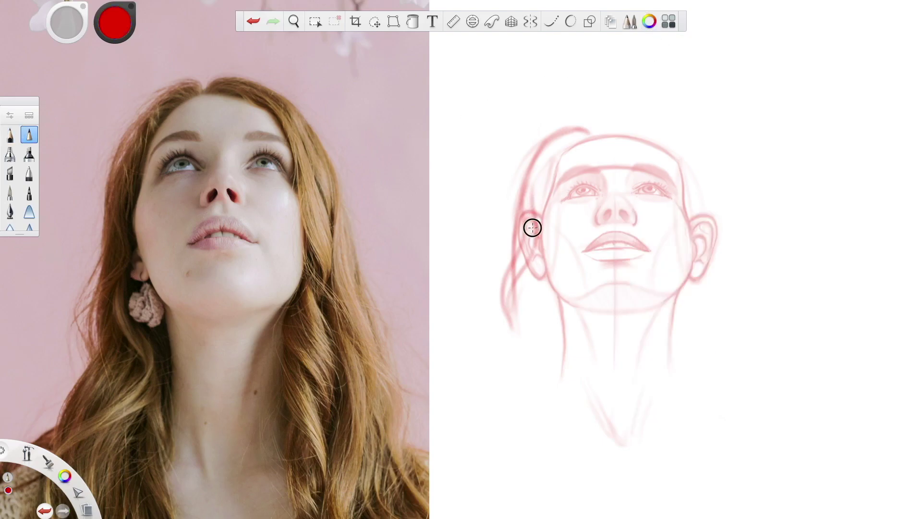
Sketch a wavy red lock from below the left ear, along the neck and sweeping outward to the shoulder.
mouse_move(531, 264)
left_mouse_down()
mouse_move(537, 303)
mouse_move(530, 262)
mouse_move(523, 299)
mouse_move(534, 274)
mouse_move(537, 354)
mouse_move(509, 382)
mouse_move(482, 428)
left_mouse_up()
left_click(487, 419)
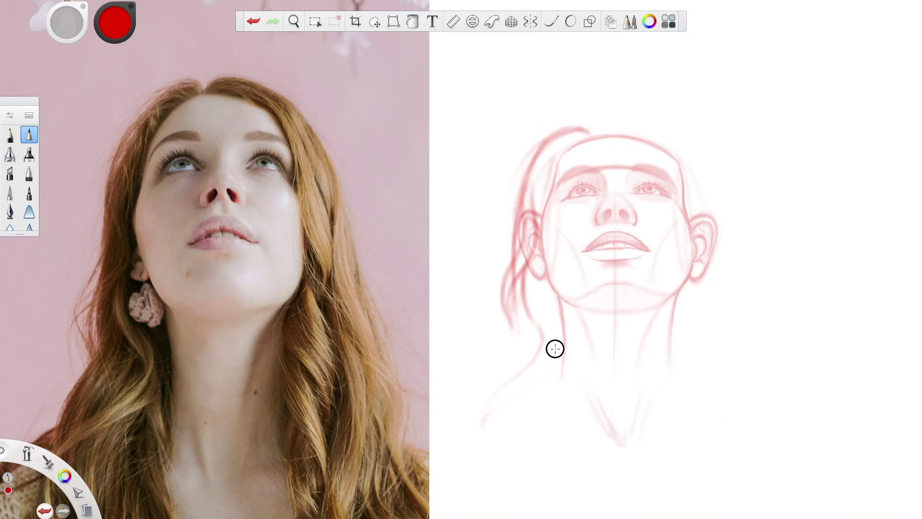
mouse_move(552, 332)
left_mouse_down()
mouse_move(538, 277)
mouse_move(556, 338)
mouse_move(546, 377)
mouse_move(482, 420)
mouse_move(540, 376)
mouse_move(549, 321)
mouse_move(531, 265)
mouse_move(537, 360)
mouse_move(502, 385)
mouse_move(479, 424)
left_mouse_up()
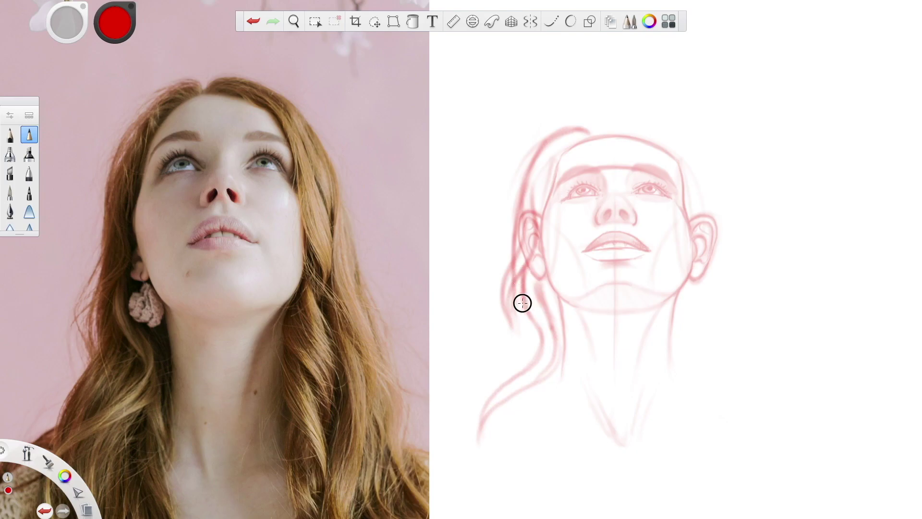
Add the outer wave of the left hair mass and the strand ends falling below the shoulder curve.
mouse_move(511, 296)
left_mouse_down()
mouse_move(519, 309)
mouse_move(488, 387)
left_mouse_up()
left_click_drag(520, 305, 488, 381)
left_click_drag(483, 417, 494, 451)
mouse_move(558, 363)
left_mouse_down()
mouse_move(539, 406)
mouse_move(546, 447)
left_mouse_up()
left_click_drag(550, 377, 547, 449)
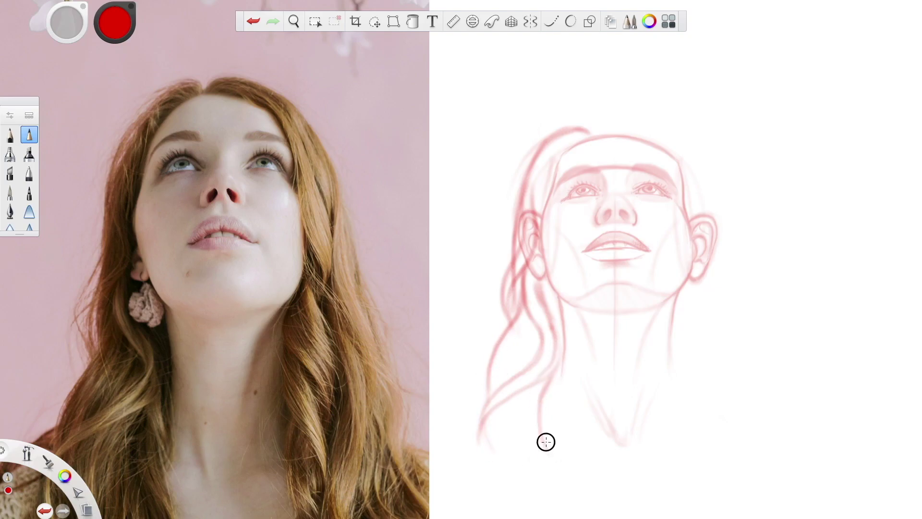
left_click_drag(518, 315, 486, 379)
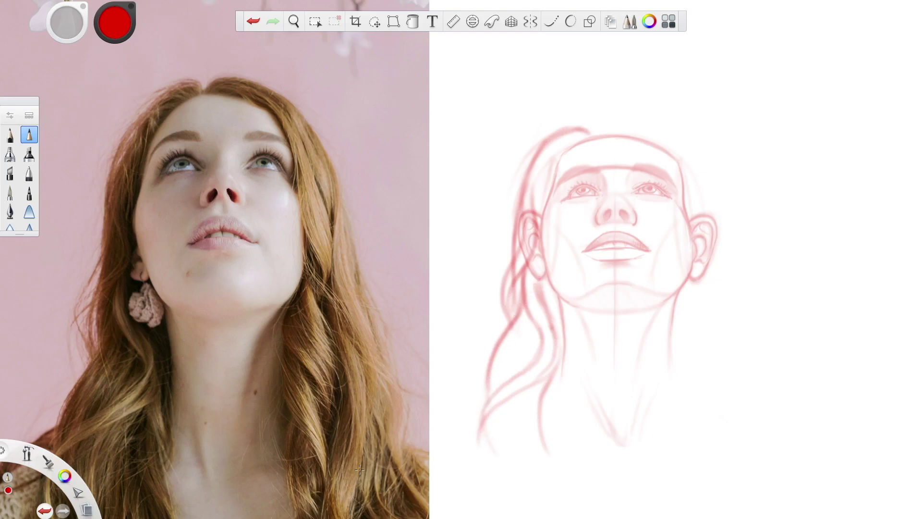
Add strands along the left side of the neck and lightly shade the hair below the ear and beside the temple.
mouse_move(545, 375)
left_mouse_down()
mouse_move(544, 454)
mouse_move(557, 451)
left_mouse_up()
left_click_drag(558, 345, 564, 419)
mouse_move(545, 281)
left_mouse_down()
mouse_move(567, 398)
mouse_move(533, 273)
left_mouse_up()
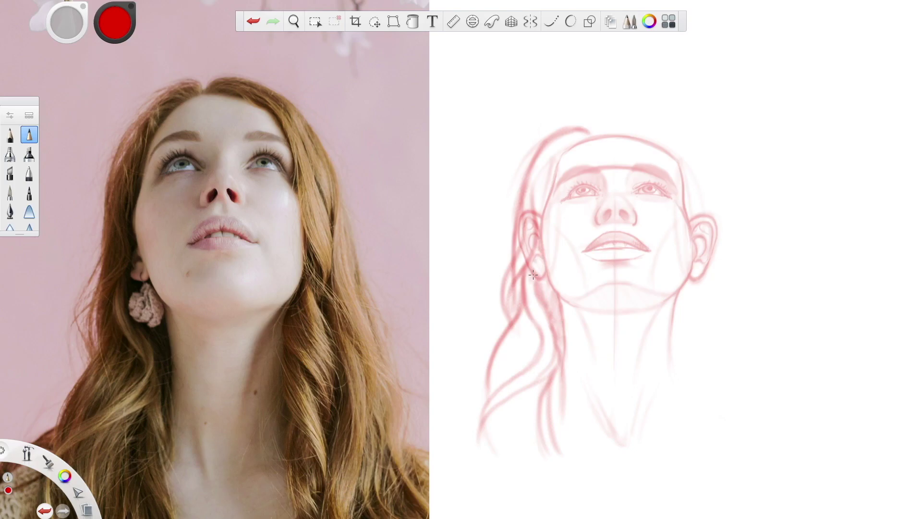
mouse_move(533, 270)
left_mouse_down()
mouse_move(533, 293)
mouse_move(549, 279)
left_mouse_up()
mouse_move(536, 180)
left_mouse_down()
mouse_move(538, 211)
mouse_move(545, 171)
mouse_move(556, 167)
left_mouse_up()
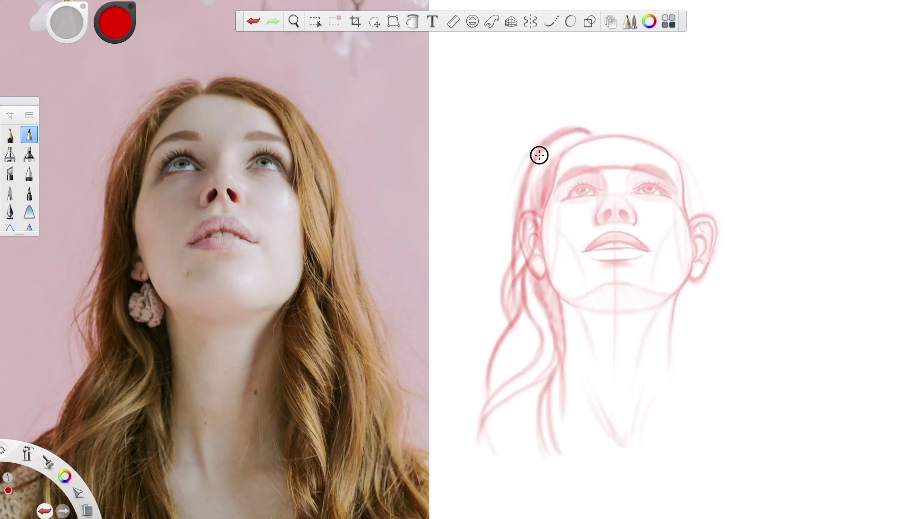
Sketch the outer hair contour from the parting over the crown and down to the right ear.
left_click_drag(601, 127, 678, 133)
mouse_move(603, 121)
left_mouse_down()
mouse_move(685, 128)
mouse_move(721, 221)
mouse_move(714, 185)
mouse_move(682, 136)
left_mouse_up()
left_click_drag(681, 135, 716, 203)
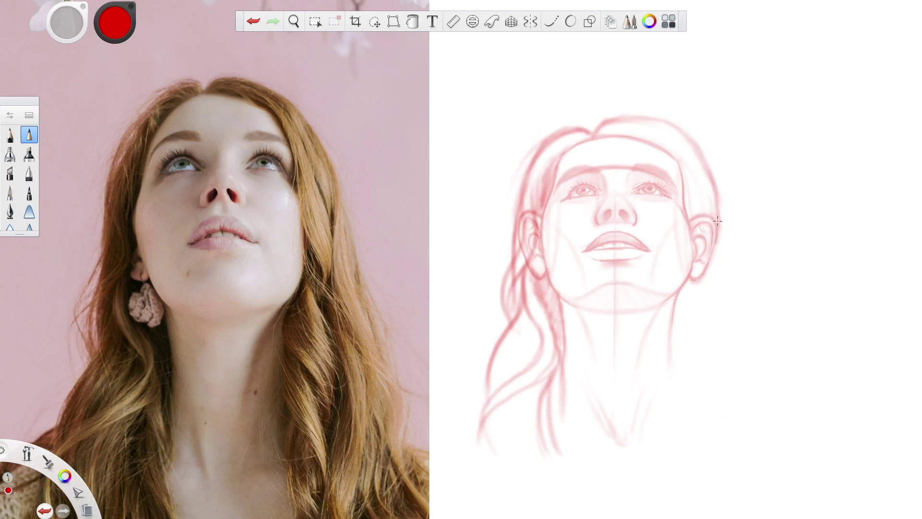
Draw the inner hair edge from the right temple down in front of the ear, with strands sweeping over the ear.
mouse_move(665, 155)
left_mouse_down()
mouse_move(682, 175)
mouse_move(693, 276)
left_mouse_up()
left_click_drag(687, 218, 693, 284)
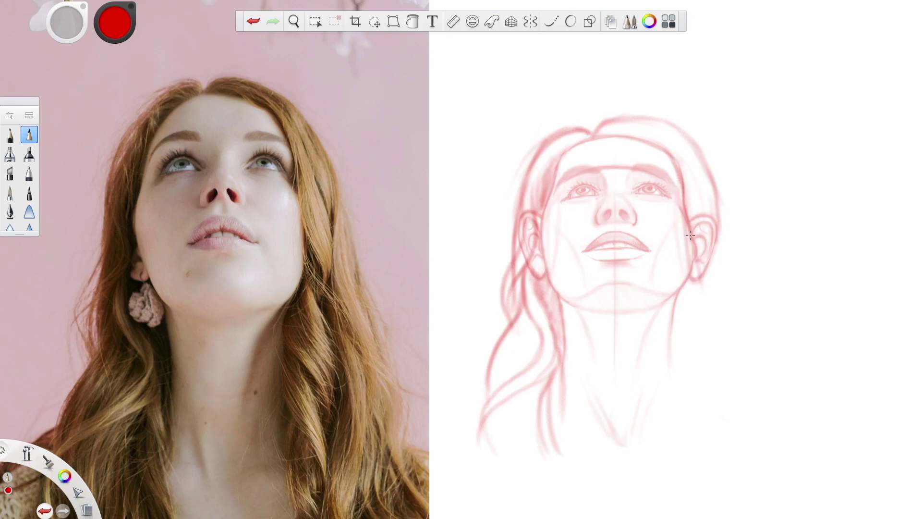
left_click_drag(681, 208, 692, 289)
mouse_move(689, 242)
left_mouse_down()
mouse_move(706, 299)
mouse_move(701, 311)
mouse_move(716, 272)
mouse_move(712, 205)
mouse_move(720, 241)
mouse_move(680, 151)
left_mouse_up()
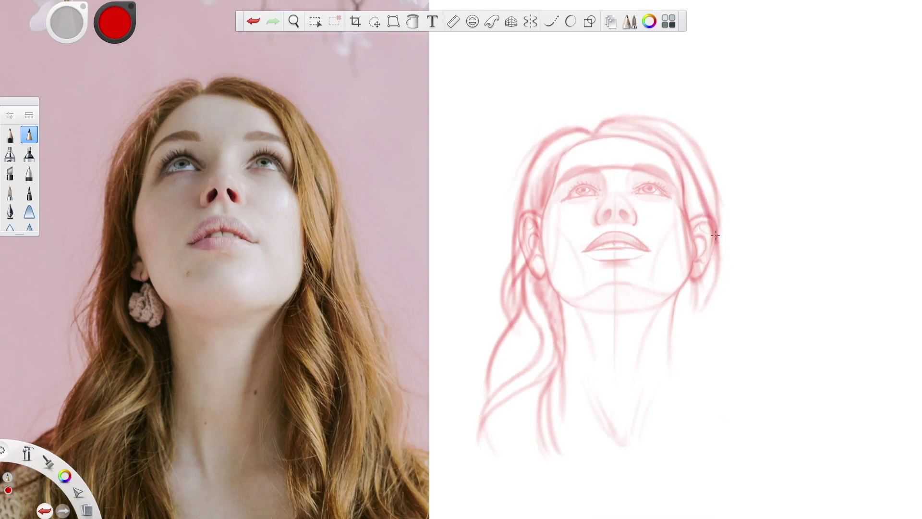
Sketch wavy locks falling from behind the right ear and crossing beside the neck down to the chest.
left_click_drag(715, 209, 742, 290)
left_click_drag(711, 250, 728, 353)
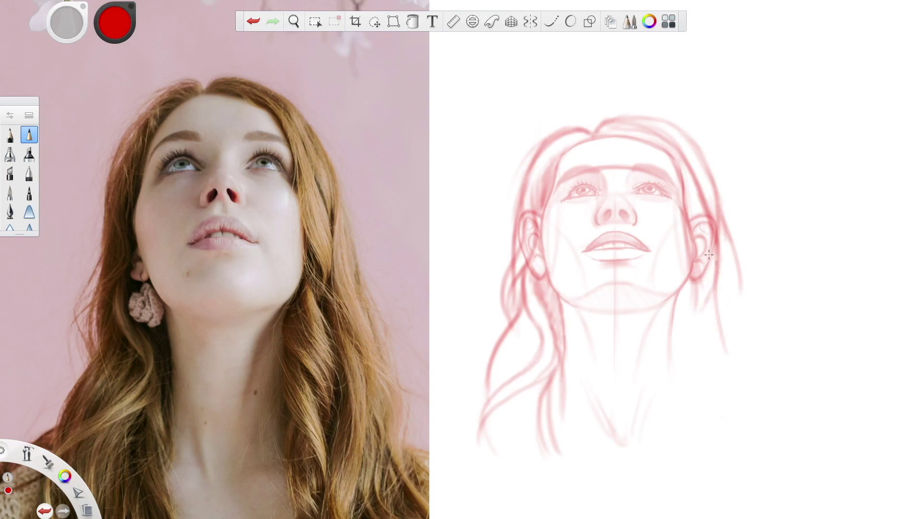
mouse_move(703, 300)
left_mouse_down()
mouse_move(717, 336)
mouse_move(719, 393)
mouse_move(678, 347)
mouse_move(673, 303)
mouse_move(687, 354)
mouse_move(719, 389)
mouse_move(725, 343)
mouse_move(695, 281)
mouse_move(716, 382)
left_mouse_up()
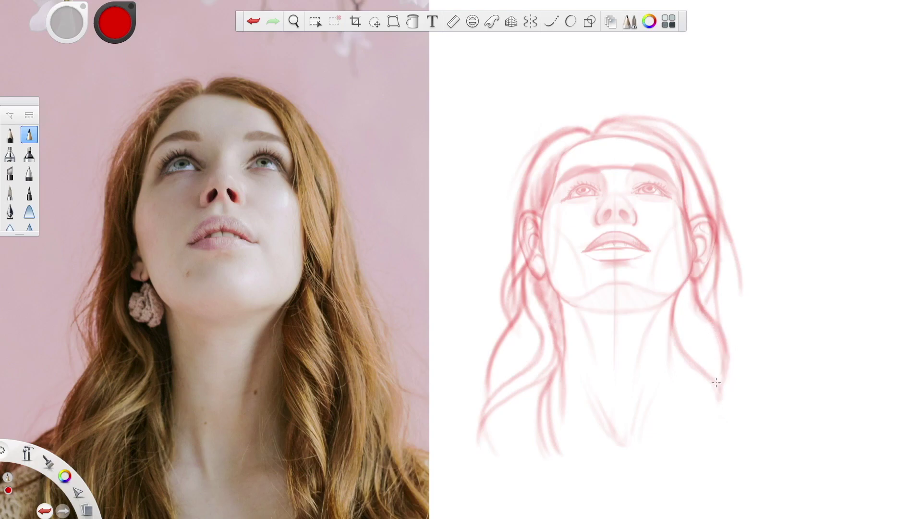
mouse_move(674, 355)
left_mouse_down()
mouse_move(690, 397)
mouse_move(675, 378)
mouse_move(679, 390)
mouse_move(716, 441)
mouse_move(696, 368)
mouse_move(718, 437)
left_mouse_up()
left_click_drag(685, 356, 721, 454)
mouse_move(670, 336)
left_mouse_down()
mouse_move(678, 371)
mouse_move(705, 393)
mouse_move(684, 374)
mouse_move(681, 451)
left_mouse_up()
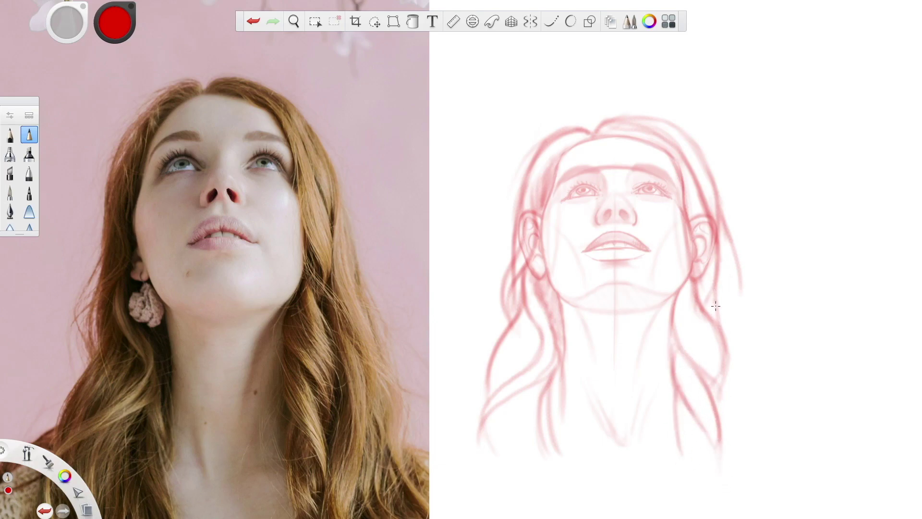
Darken the strand behind the right lock and add a long wavy strand outside it, down to chest level.
mouse_move(711, 281)
left_mouse_down()
mouse_move(725, 350)
mouse_move(718, 456)
left_mouse_up()
left_click_drag(751, 399, 746, 452)
mouse_move(719, 284)
left_mouse_down()
mouse_move(746, 336)
mouse_move(737, 322)
mouse_move(739, 451)
left_mouse_up()
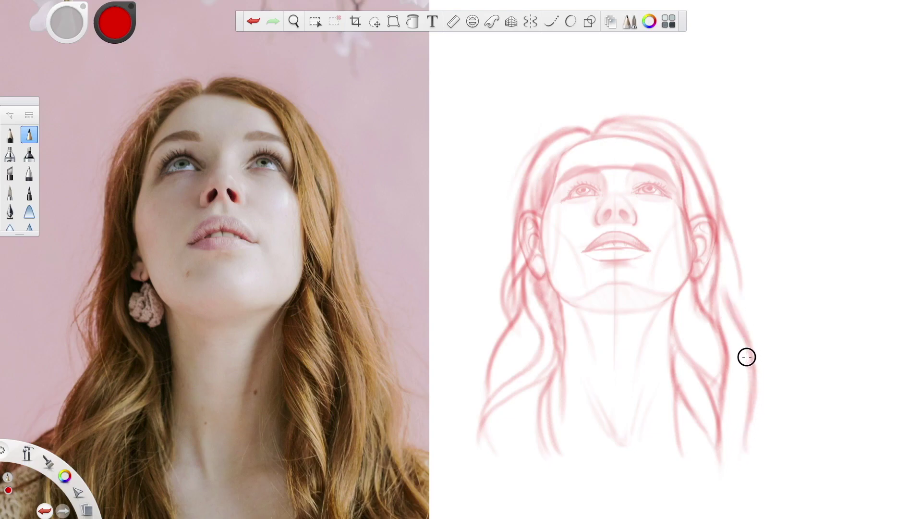
left_click_drag(722, 288, 756, 387)
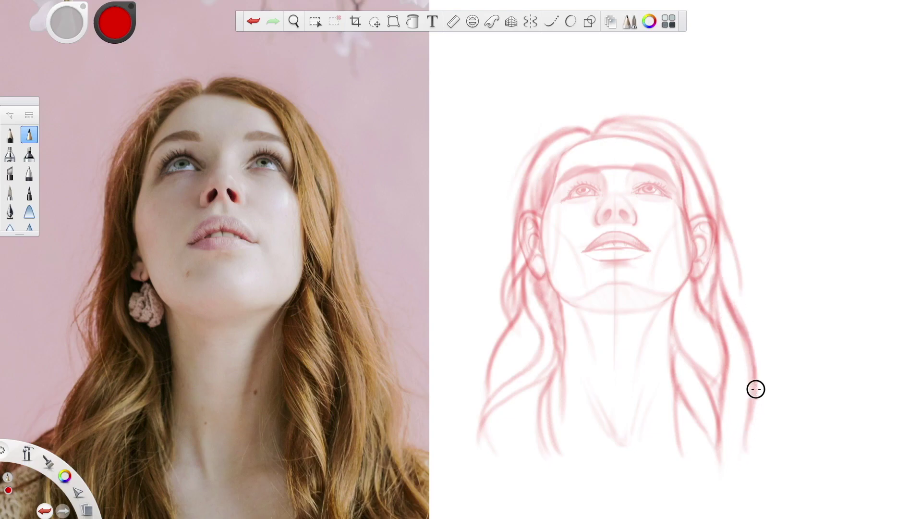
Add the outermost flowing strands of the right hair mass and reinforce the left contour from the parting downward.
left_click_drag(761, 348, 721, 212)
mouse_move(741, 272)
left_mouse_down()
mouse_move(774, 325)
mouse_move(768, 383)
left_mouse_up()
left_click_drag(766, 349, 721, 220)
mouse_move(588, 137)
left_mouse_down()
mouse_move(556, 136)
mouse_move(524, 197)
mouse_move(491, 406)
left_mouse_up()
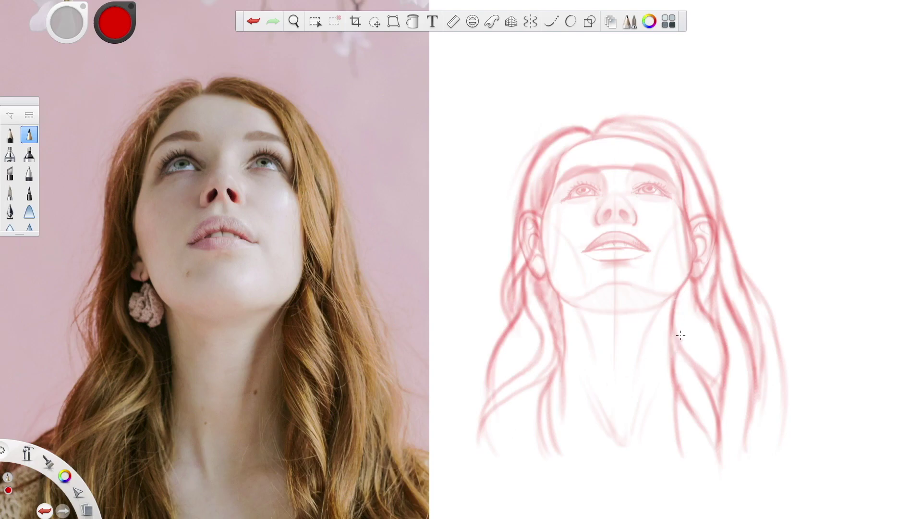
Darken the locks beside the right side of the neck and shade the hair around the right ear and temple.
left_click_drag(672, 315, 712, 388)
mouse_move(674, 292)
left_mouse_down()
mouse_move(683, 293)
mouse_move(690, 275)
mouse_move(673, 319)
mouse_move(696, 274)
mouse_move(704, 278)
mouse_move(698, 270)
mouse_move(702, 293)
mouse_move(714, 282)
mouse_move(733, 382)
mouse_move(722, 360)
mouse_move(721, 459)
left_mouse_up()
mouse_move(717, 307)
left_mouse_down()
mouse_move(720, 267)
mouse_move(732, 299)
mouse_move(705, 192)
left_mouse_up()
left_click_drag(683, 157, 710, 209)
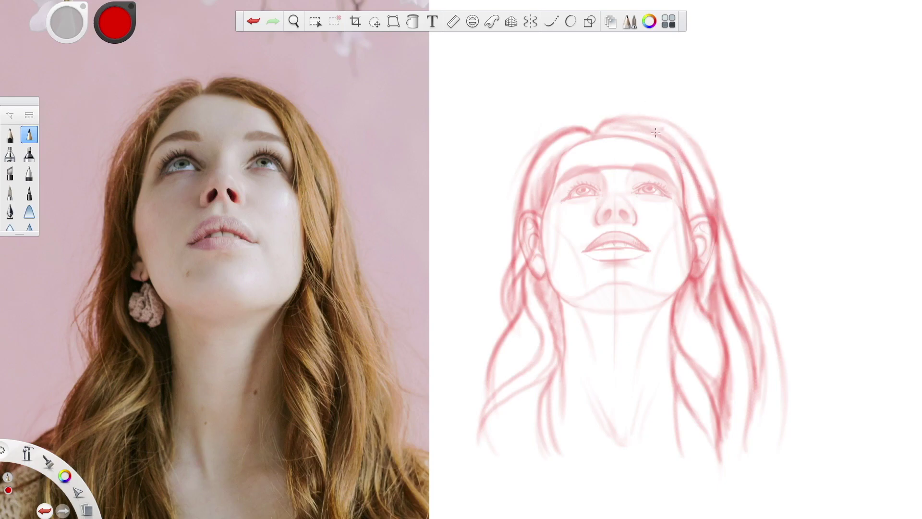
Shade the hair roots at the parting, the left locks below the ear, and the hair beside the right jaw.
left_click_drag(603, 132, 547, 142)
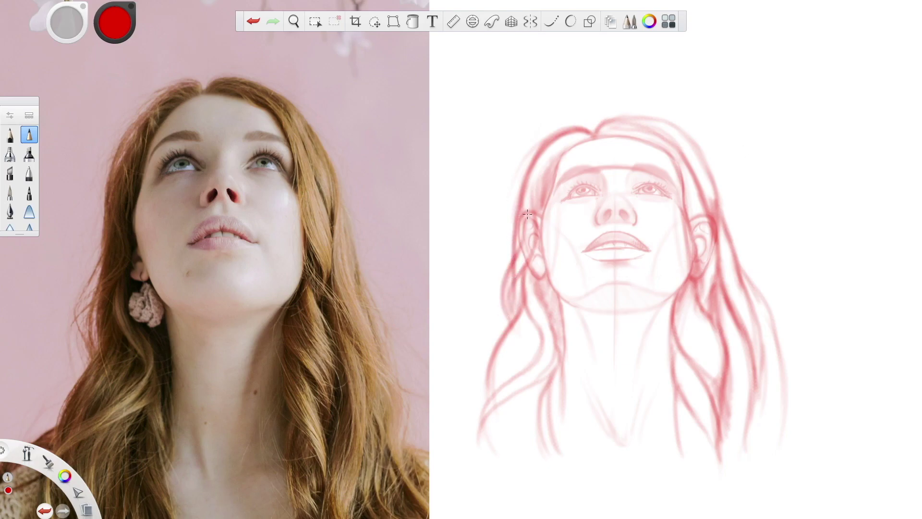
left_click_drag(506, 302, 518, 321)
mouse_move(521, 288)
left_mouse_down()
mouse_move(517, 276)
mouse_move(527, 302)
mouse_move(545, 177)
mouse_move(536, 249)
mouse_move(560, 304)
mouse_move(527, 259)
mouse_move(526, 302)
left_mouse_up()
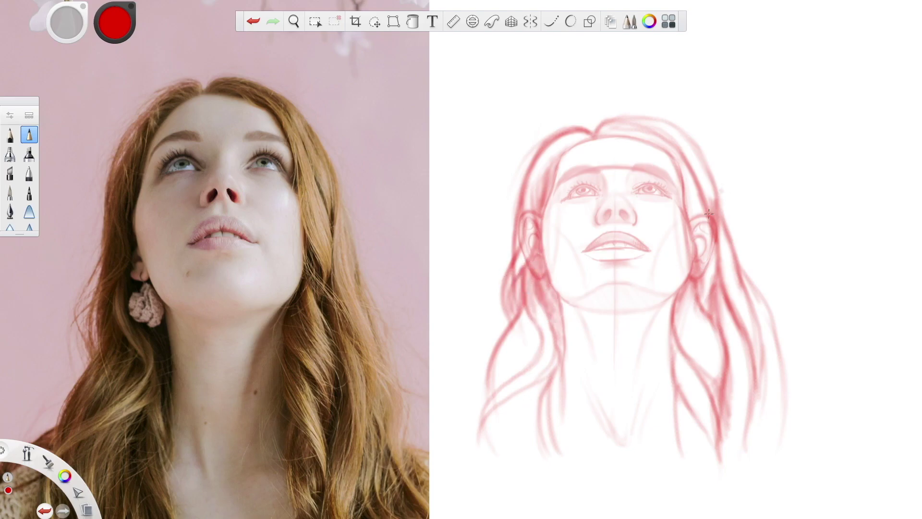
left_click_drag(685, 187, 671, 186)
mouse_move(689, 281)
left_mouse_down()
mouse_move(672, 313)
mouse_move(695, 285)
mouse_move(677, 329)
left_mouse_up()
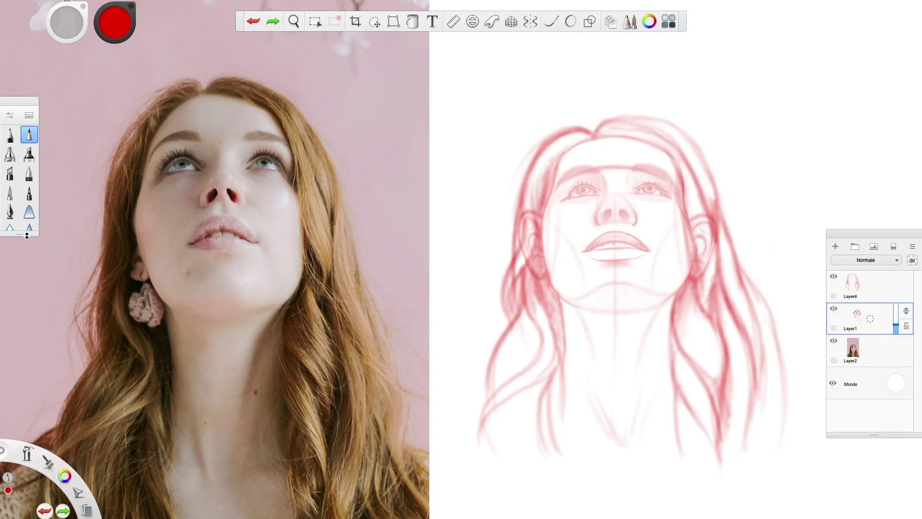
Erase the parts of both ears covered by hair on Layer1, and raise that layer to full opacity.
left_click_drag(27, 236, 26, 294)
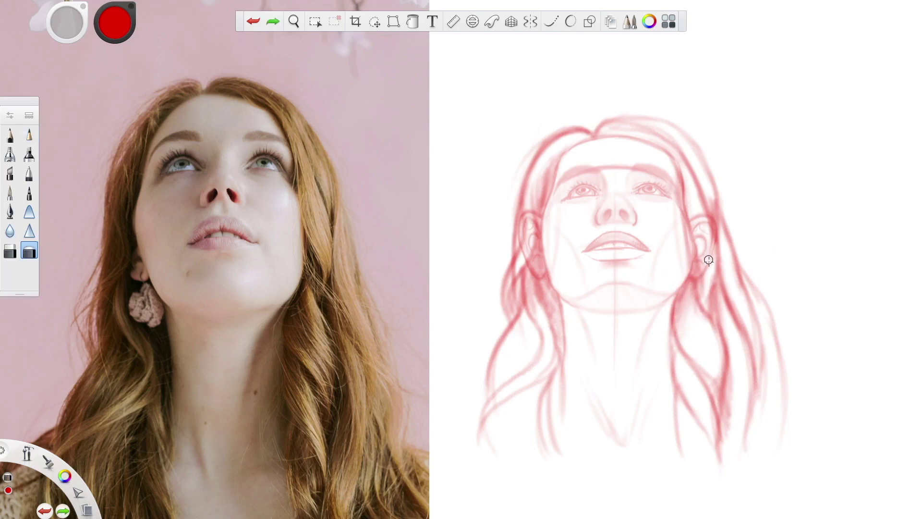
mouse_move(710, 260)
left_mouse_down()
mouse_move(710, 207)
mouse_move(710, 265)
mouse_move(701, 210)
mouse_move(704, 268)
mouse_move(693, 217)
mouse_move(703, 272)
mouse_move(700, 283)
mouse_move(701, 260)
mouse_move(692, 281)
mouse_move(695, 238)
mouse_move(681, 175)
mouse_move(692, 210)
left_mouse_up()
mouse_move(519, 220)
left_mouse_down()
mouse_move(520, 257)
mouse_move(538, 198)
mouse_move(525, 280)
mouse_move(532, 249)
mouse_move(522, 256)
mouse_move(523, 243)
mouse_move(528, 285)
mouse_move(517, 254)
mouse_move(522, 282)
left_mouse_up()
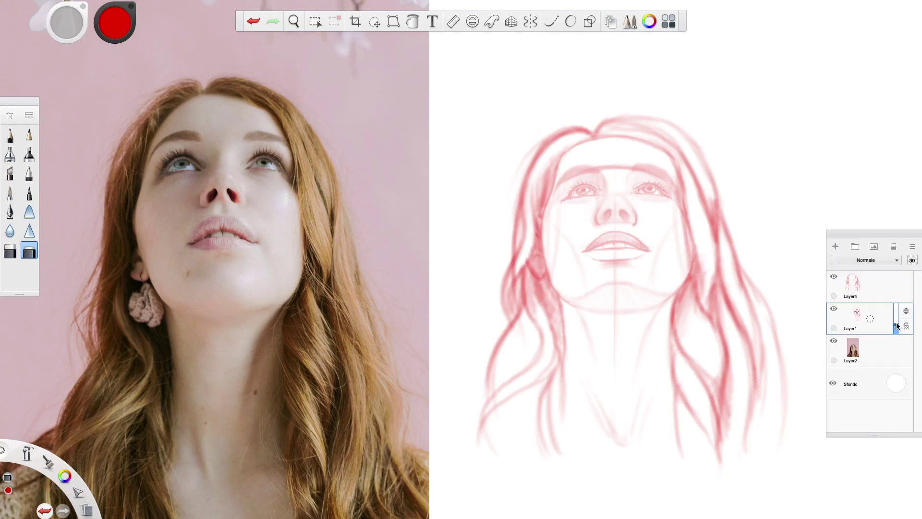
left_click_drag(897, 323, 899, 289)
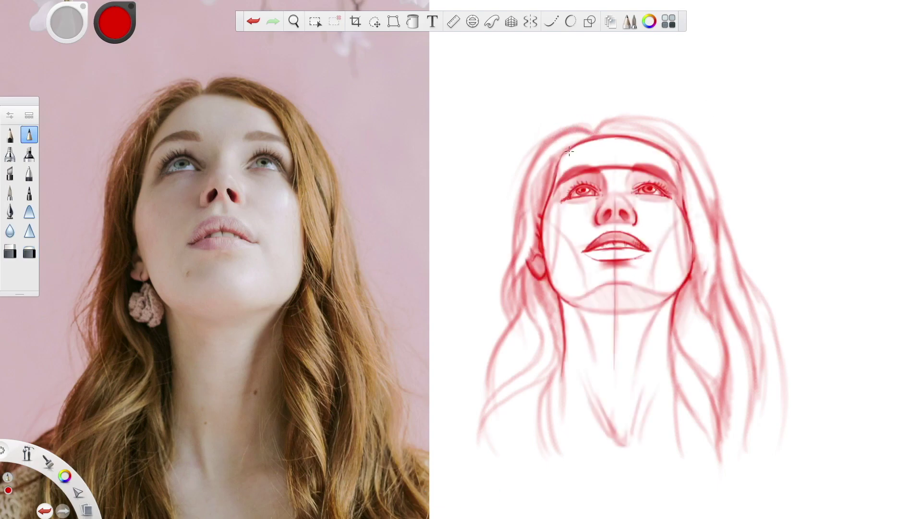
Enlarge the combined face and hair sketch and reposition it on the canvas.
key("v")
left_click_drag(719, 319, 741, 326)
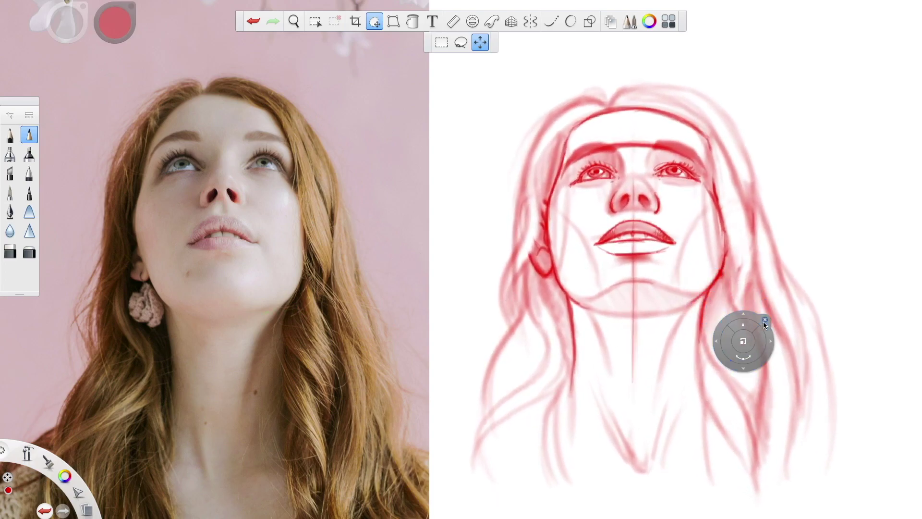
left_click(763, 321)
Outline the outer edge of the left hair with the red pencil, from the parting down past the ear.
left_click(10, 139)
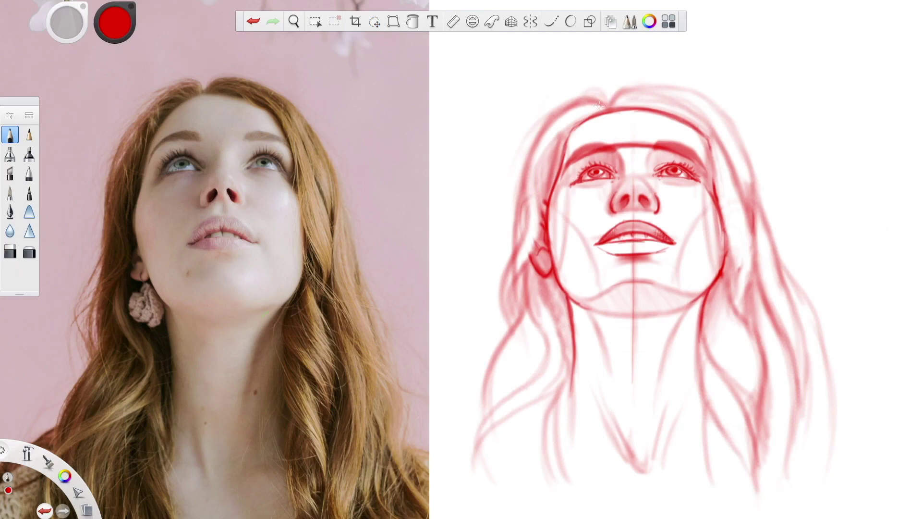
mouse_move(604, 102)
left_mouse_down()
mouse_move(552, 119)
mouse_move(529, 161)
left_mouse_up()
mouse_move(555, 119)
left_mouse_down()
mouse_move(531, 153)
mouse_move(522, 203)
left_mouse_up()
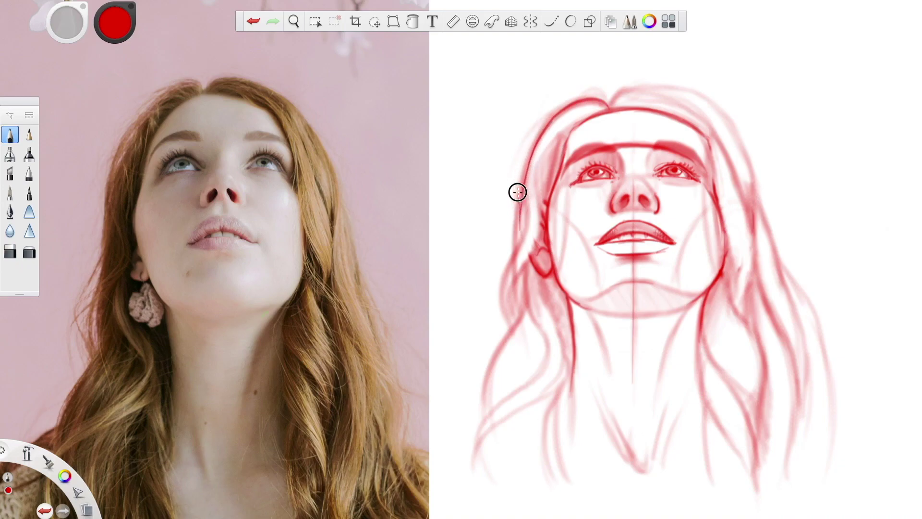
mouse_move(566, 103)
left_mouse_down()
mouse_move(523, 160)
mouse_move(518, 237)
left_mouse_up()
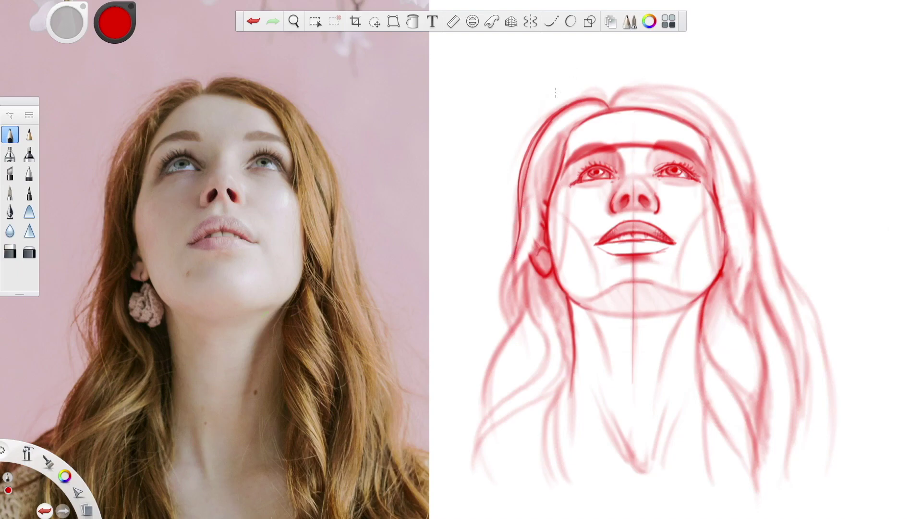
left_click_drag(536, 154, 505, 311)
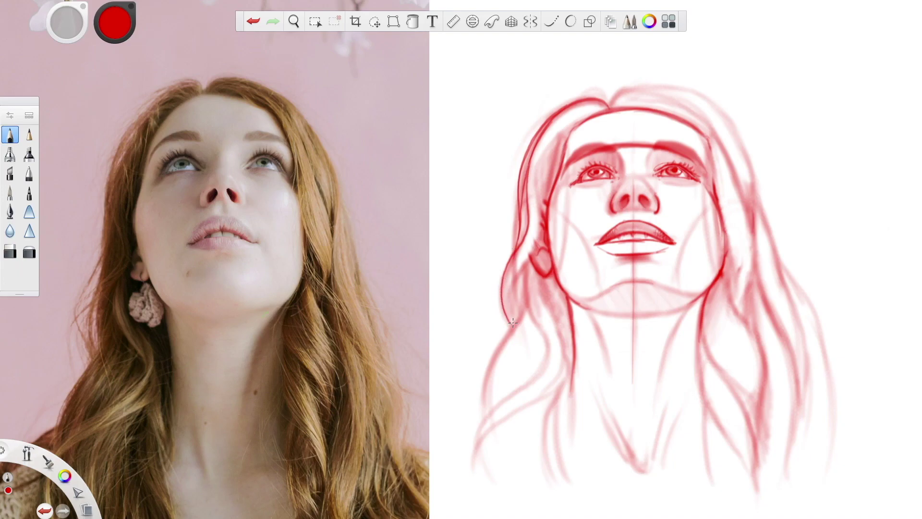
Draw the inner edge of the left front lock from its tip below the ear up to the forehead hairline.
left_click_drag(512, 292, 527, 258)
key("ctrl+z")
left_click_drag(511, 298, 538, 230)
left_click_drag(538, 183, 560, 135)
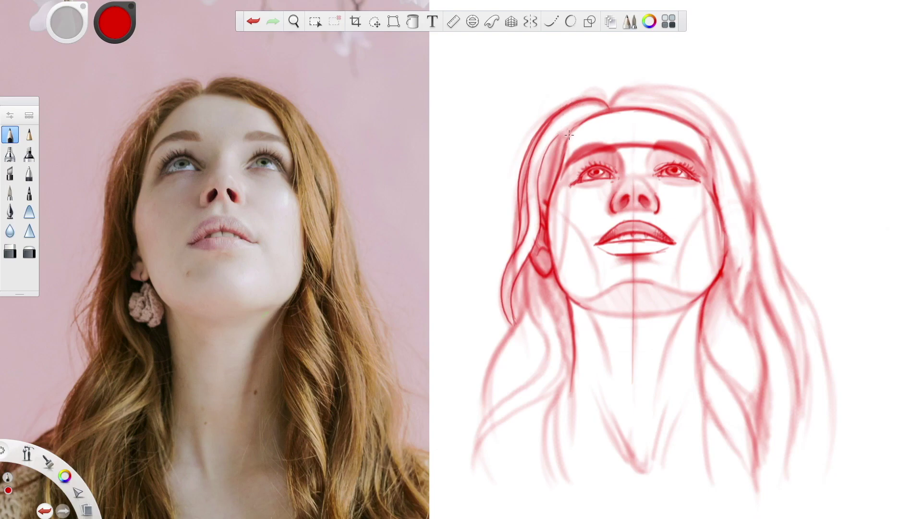
key("ctrl+z")
left_click_drag(566, 142, 582, 123)
Shade the hair at the left temple with dense fine strands following the hairline upward from the ear.
key("space")
left_click_drag(565, 127, 568, 371)
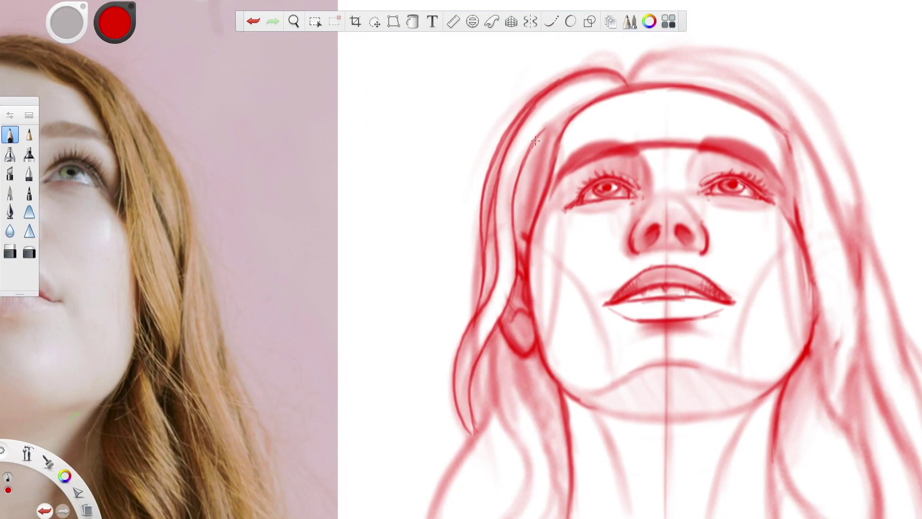
key("space")
left_click_drag(502, 237, 465, 236)
left_click_drag(508, 128, 489, 220)
mouse_move(490, 253)
left_mouse_down()
mouse_move(485, 194)
mouse_move(510, 128)
left_mouse_up()
left_click_drag(490, 231, 528, 120)
mouse_move(499, 214)
left_mouse_down()
mouse_move(527, 125)
mouse_move(557, 104)
left_mouse_up()
mouse_move(502, 200)
left_mouse_down()
mouse_move(541, 114)
mouse_move(535, 107)
mouse_move(490, 142)
mouse_move(474, 233)
mouse_move(474, 164)
mouse_move(555, 98)
left_mouse_up()
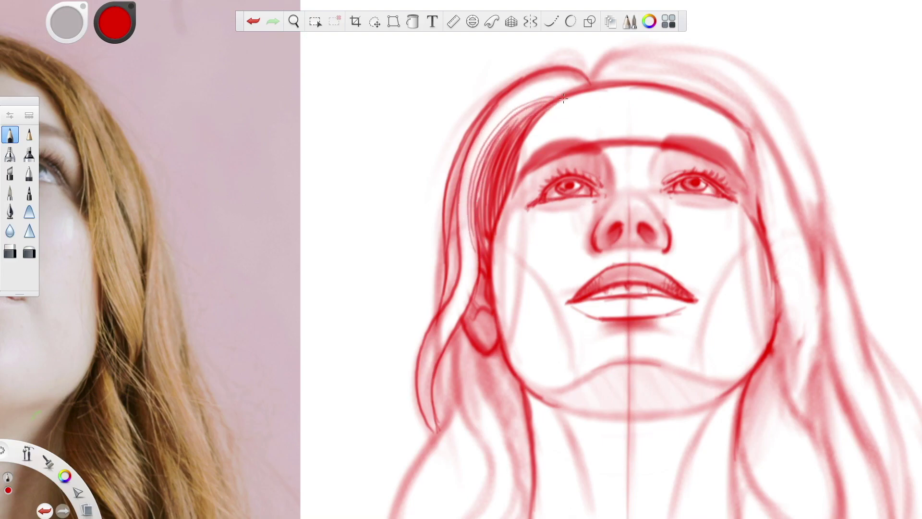
Add long curved strands across the upper left hair, from above the ear to the parting.
left_click_drag(463, 222, 505, 107)
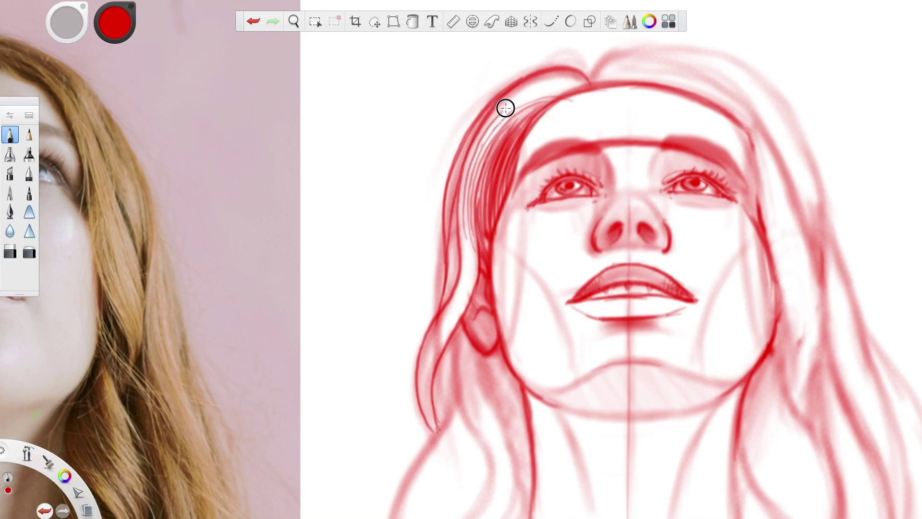
mouse_move(462, 211)
left_mouse_down()
mouse_move(467, 166)
mouse_move(556, 84)
left_mouse_up()
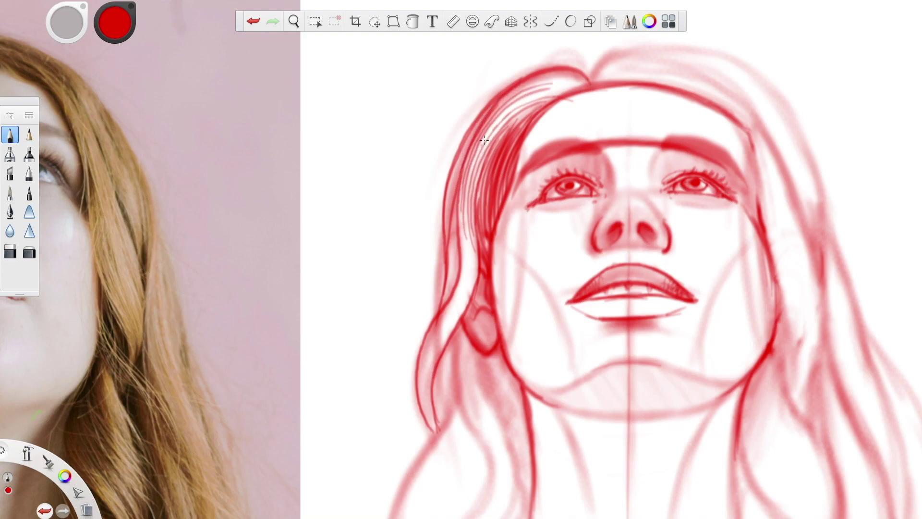
left_click_drag(484, 140, 549, 78)
left_click_drag(581, 85, 546, 82)
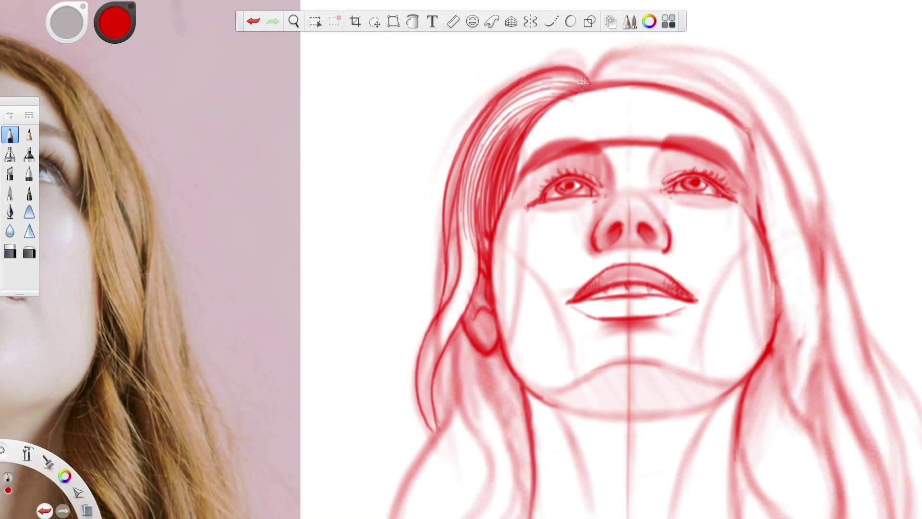
left_click_drag(534, 113, 492, 159)
left_click_drag(481, 197, 482, 240)
Fill the left front lock beside the ear with flowing strands down to its tip.
mouse_move(488, 162)
left_mouse_down()
mouse_move(484, 235)
mouse_move(434, 351)
mouse_move(436, 428)
mouse_move(446, 323)
left_mouse_up()
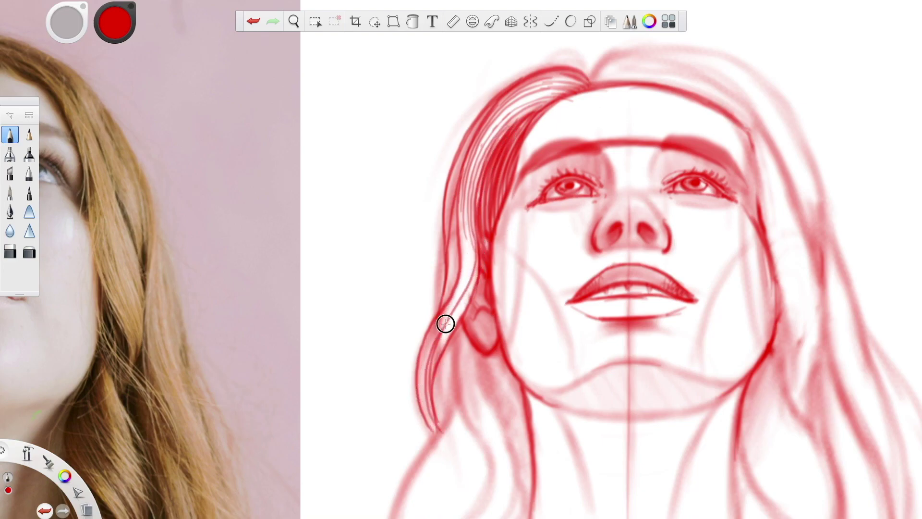
left_click_drag(475, 214, 437, 428)
left_click_drag(421, 359, 466, 262)
left_click_drag(445, 301, 458, 240)
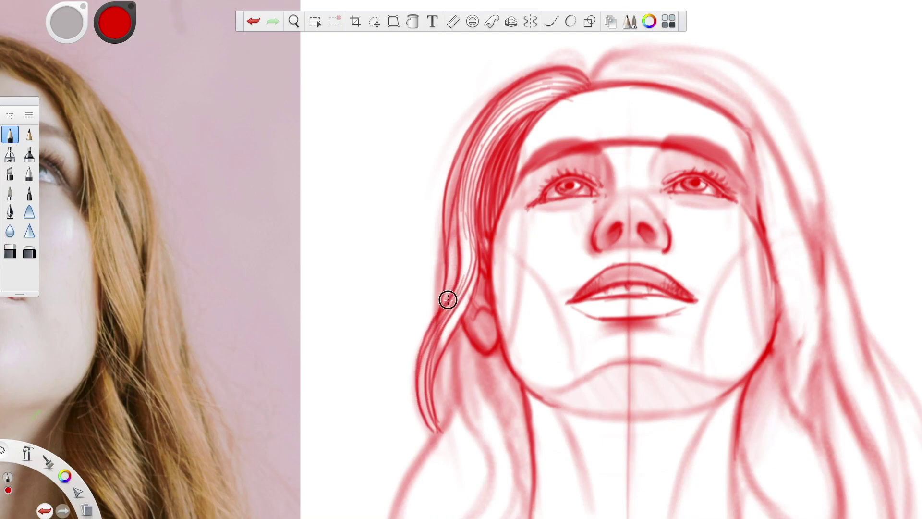
mouse_move(448, 299)
left_mouse_down()
mouse_move(463, 213)
mouse_move(461, 252)
mouse_move(482, 234)
left_mouse_up()
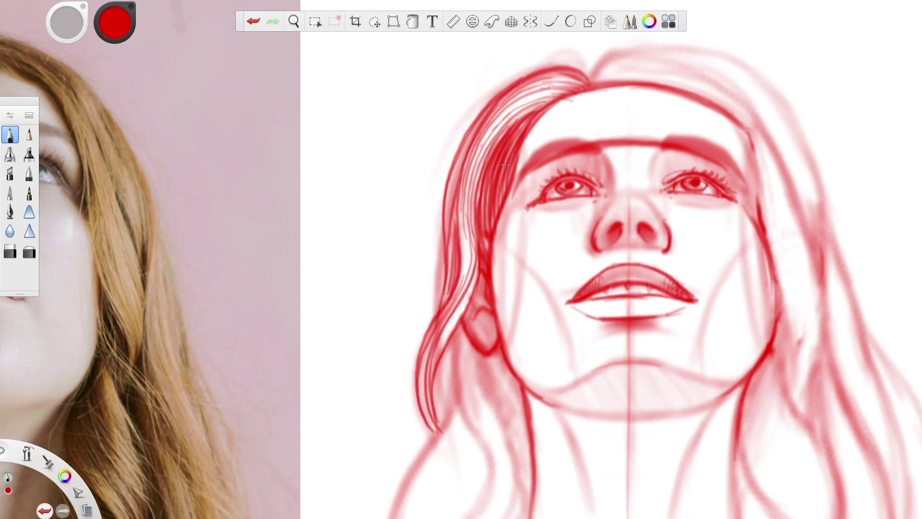
Outline both edges of the wavy S-shaped lock running from below the left ear out toward the shoulder.
left_click_drag(675, 272, 665, 82)
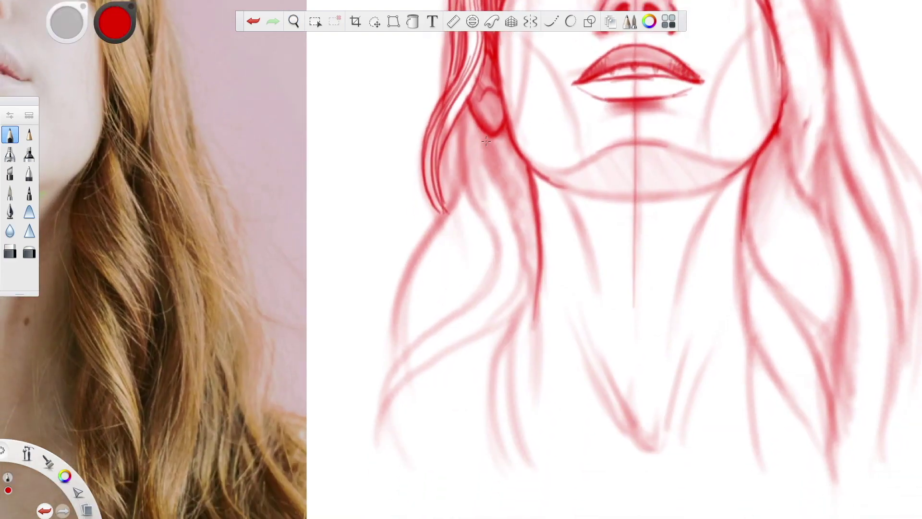
mouse_move(484, 135)
left_mouse_down()
mouse_move(525, 272)
mouse_move(445, 350)
left_mouse_up()
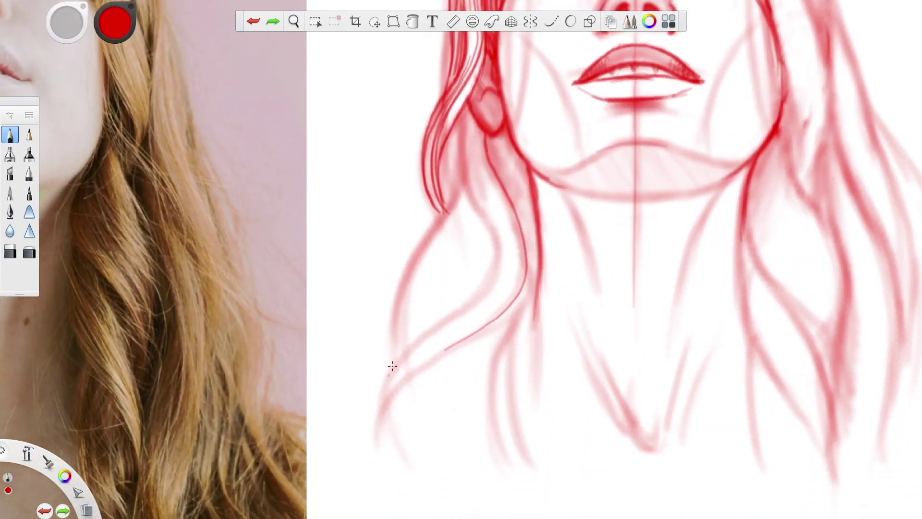
mouse_move(379, 417)
left_mouse_down()
mouse_move(411, 345)
mouse_move(485, 280)
mouse_move(484, 214)
mouse_move(462, 162)
mouse_move(465, 110)
mouse_move(473, 175)
left_mouse_up()
left_click_drag(471, 119, 497, 217)
mouse_move(503, 242)
left_mouse_down()
mouse_move(500, 276)
mouse_move(385, 408)
mouse_move(431, 333)
left_mouse_up()
key("ctrl+z")
mouse_move(380, 427)
left_mouse_down()
mouse_move(401, 358)
mouse_move(453, 311)
mouse_move(492, 255)
mouse_move(459, 149)
left_mouse_up()
mouse_move(425, 371)
left_mouse_down()
mouse_move(500, 317)
mouse_move(521, 286)
mouse_move(527, 250)
mouse_move(485, 140)
left_mouse_up()
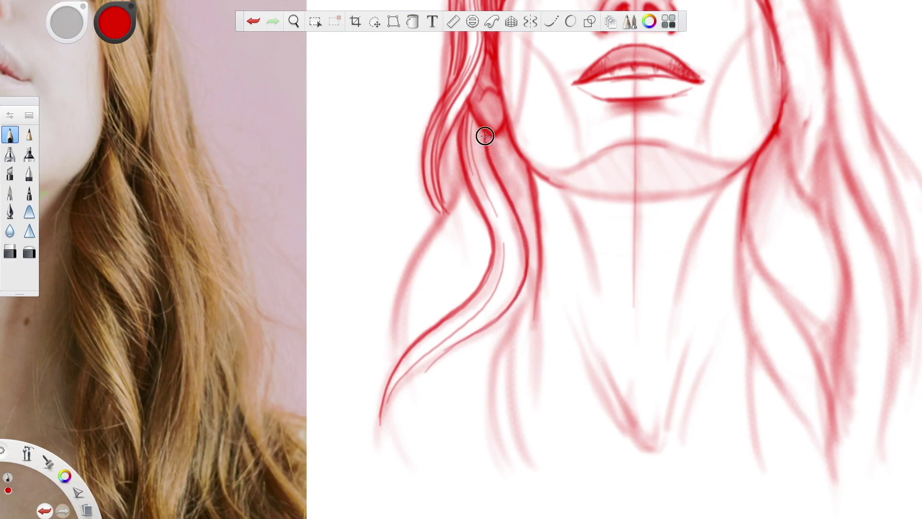
Draw fine flowing strands inside the wavy lock below the left ear.
mouse_move(509, 268)
left_mouse_down()
mouse_move(503, 216)
mouse_move(477, 154)
left_mouse_up()
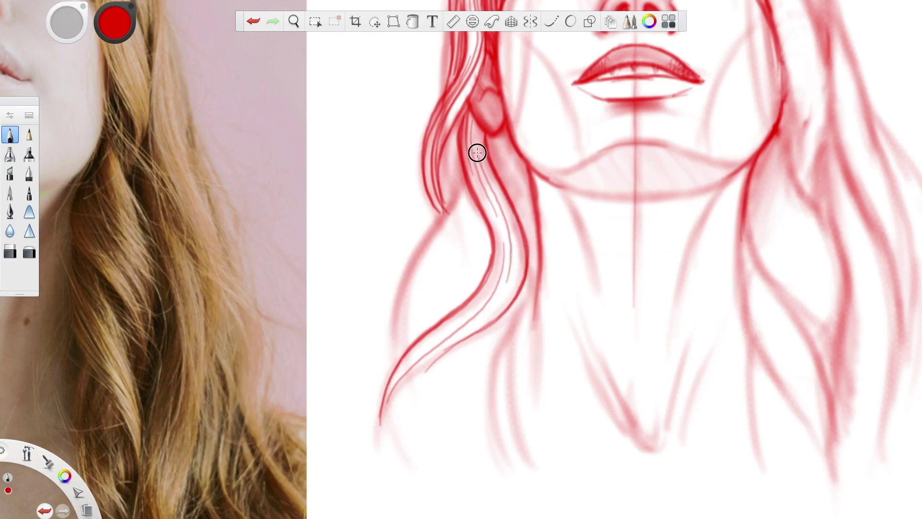
mouse_move(438, 354)
left_mouse_down()
mouse_move(476, 324)
mouse_move(514, 272)
mouse_move(514, 229)
mouse_move(486, 118)
left_mouse_up()
mouse_move(409, 358)
left_mouse_down()
mouse_move(459, 319)
mouse_move(498, 259)
mouse_move(467, 124)
mouse_move(470, 149)
left_mouse_up()
left_click_drag(476, 115, 495, 202)
key("ctrl+z")
Darken the hair between the wavy lock and the left side of the neck with dense strands.
left_click_drag(491, 137, 516, 200)
left_click_drag(502, 139, 519, 210)
left_click_drag(504, 140, 530, 233)
left_click_drag(516, 144, 533, 245)
mouse_move(526, 161)
left_mouse_down()
mouse_move(539, 249)
mouse_move(531, 267)
left_mouse_up()
mouse_move(502, 133)
left_mouse_down()
mouse_move(521, 235)
mouse_move(494, 189)
left_mouse_up()
Fill the tip of the left front lock with strands and outline the outer lock curving down toward the shoulder.
mouse_move(445, 136)
left_mouse_down()
mouse_move(452, 197)
mouse_move(455, 132)
mouse_move(463, 191)
left_mouse_up()
mouse_move(456, 129)
left_mouse_down()
mouse_move(463, 187)
mouse_move(426, 239)
mouse_move(396, 344)
left_mouse_up()
left_click_drag(402, 408, 417, 468)
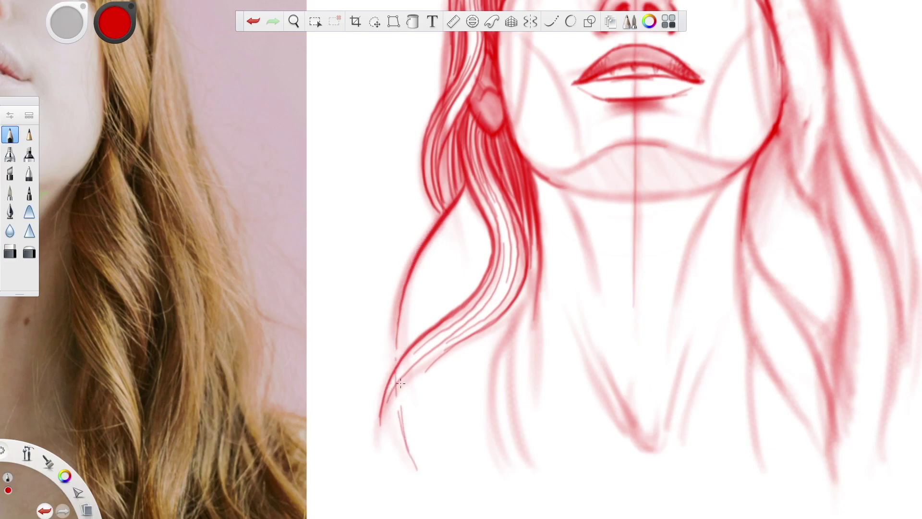
mouse_move(397, 334)
left_mouse_down()
mouse_move(424, 239)
mouse_move(460, 188)
mouse_move(446, 134)
mouse_move(468, 103)
left_mouse_up()
left_click_drag(464, 185, 461, 143)
mouse_move(455, 208)
left_mouse_down()
mouse_move(466, 112)
mouse_move(460, 122)
left_mouse_up()
Draw the hair edge along the left side of the neck and outline the lock hanging below the wavy one.
key("space")
left_click_drag(522, 254, 517, 331)
key("space")
left_click_drag(585, 276, 498, 349)
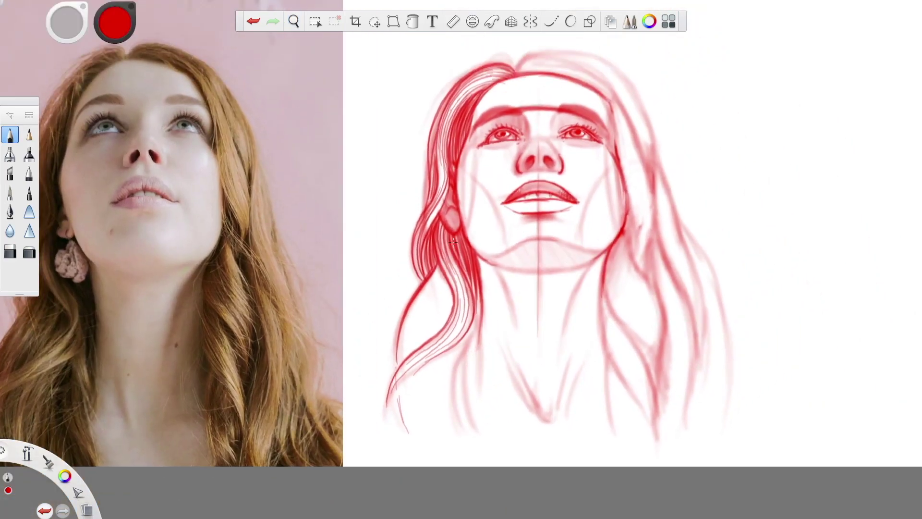
key("space")
left_click_drag(453, 242, 469, 164)
mouse_move(499, 236)
left_mouse_down()
mouse_move(476, 317)
mouse_move(474, 353)
mouse_move(485, 367)
mouse_move(481, 331)
mouse_move(501, 278)
left_mouse_up()
left_click_drag(504, 326, 502, 237)
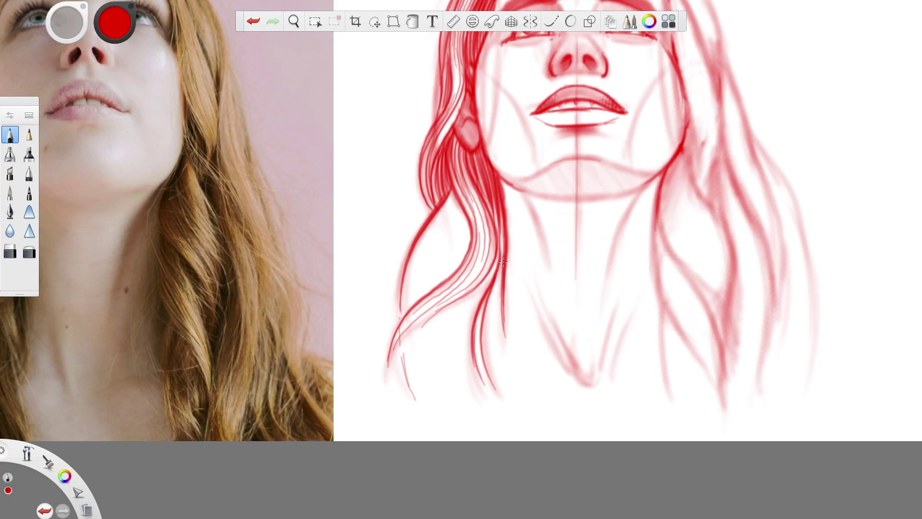
Fill the lower lock beside the left side of the neck with long strands.
left_click_drag(499, 297, 506, 344)
left_click_drag(498, 277, 505, 368)
mouse_move(491, 294)
left_mouse_down()
mouse_move(502, 373)
mouse_move(501, 365)
left_mouse_up()
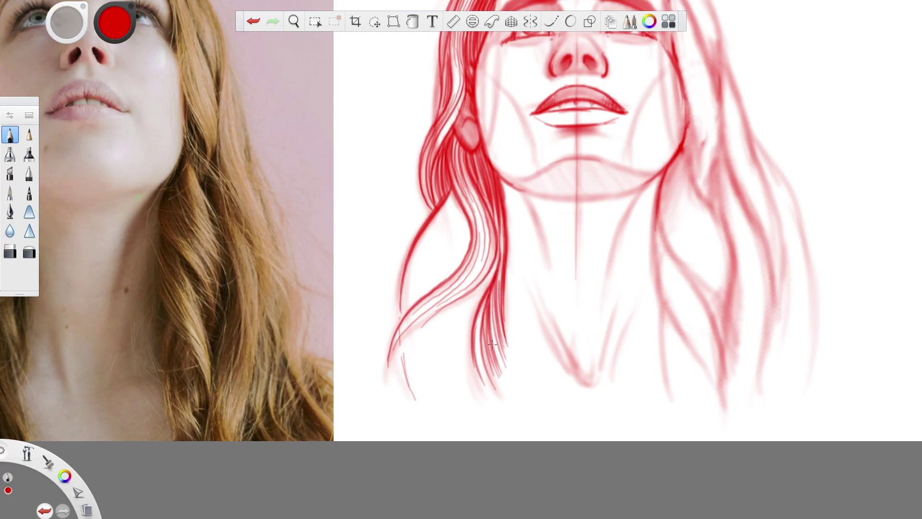
left_click_drag(496, 315, 498, 274)
key("ctrl+z")
left_click_drag(492, 297, 499, 221)
Define the lower edge of the wavy left lock and fill the area enclosed above its curve with strands.
left_click_drag(483, 278, 419, 332)
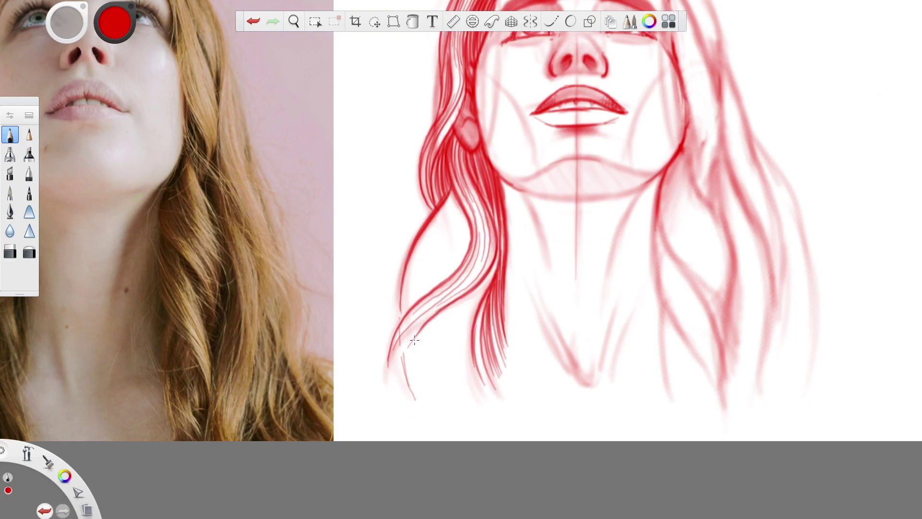
left_click_drag(443, 303, 393, 374)
mouse_move(450, 198)
left_mouse_down()
mouse_move(411, 271)
mouse_move(408, 354)
mouse_move(413, 256)
mouse_move(411, 304)
mouse_move(415, 269)
mouse_move(450, 196)
left_mouse_up()
mouse_move(453, 194)
left_mouse_down()
mouse_move(417, 288)
mouse_move(424, 295)
mouse_move(430, 260)
mouse_move(458, 204)
mouse_move(432, 290)
mouse_move(460, 207)
left_mouse_up()
left_click_drag(462, 206, 453, 273)
Draw long hanging strands beneath the wavy left lock down to the hair ends.
mouse_move(472, 222)
left_mouse_down()
mouse_move(476, 281)
mouse_move(488, 271)
mouse_move(469, 316)
mouse_move(470, 375)
left_mouse_up()
mouse_move(466, 293)
left_mouse_down()
mouse_move(468, 377)
mouse_move(456, 340)
mouse_move(464, 385)
left_mouse_up()
mouse_move(448, 307)
left_mouse_down()
mouse_move(462, 393)
mouse_move(458, 386)
left_mouse_up()
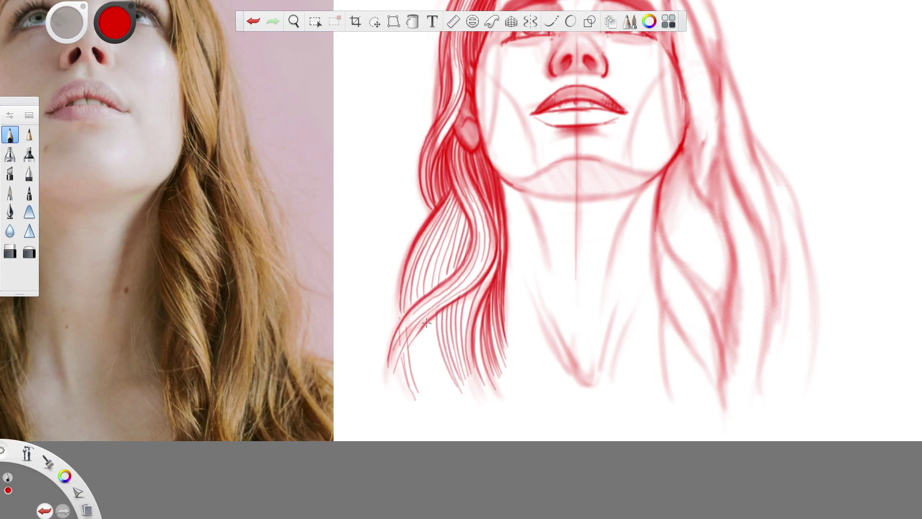
left_click_drag(423, 324, 442, 390)
left_click_drag(423, 330, 432, 406)
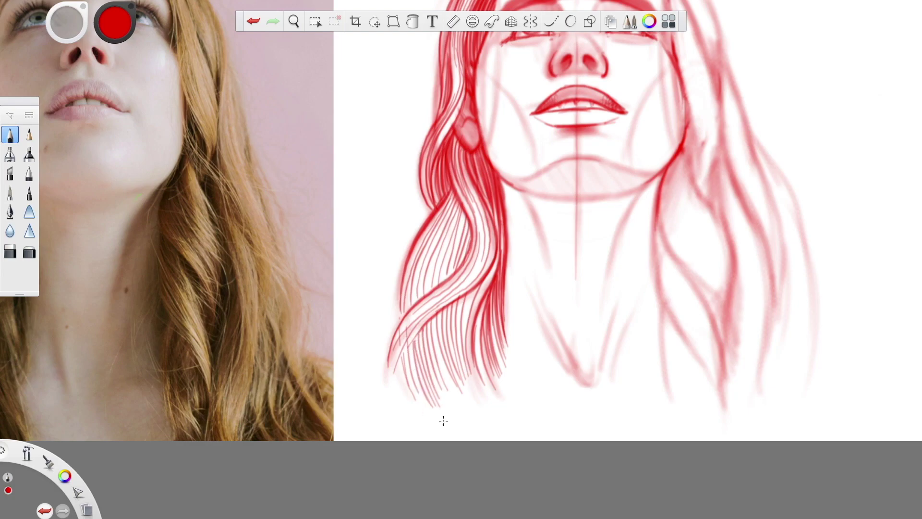
Shade the end of the wavy left lock and darken the roots of the outer lock where it passes behind.
left_click_drag(425, 323, 406, 356)
mouse_move(444, 239)
left_mouse_down()
mouse_move(426, 302)
mouse_move(441, 286)
left_mouse_up()
mouse_move(460, 202)
left_mouse_down()
mouse_move(451, 227)
mouse_move(458, 202)
mouse_move(447, 222)
mouse_move(450, 203)
mouse_move(433, 257)
left_mouse_up()
left_click_drag(460, 186, 419, 265)
left_click_drag(459, 197, 437, 256)
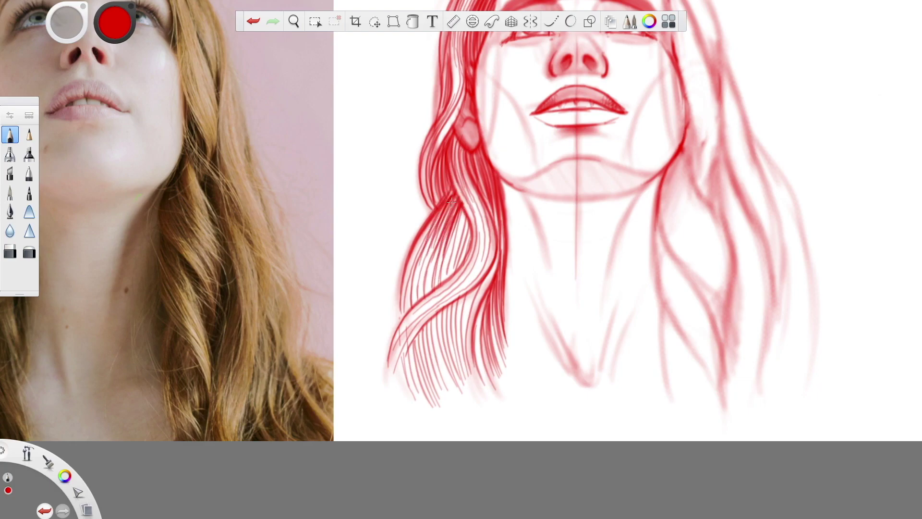
left_click_drag(465, 218, 455, 269)
Darken the hanging hair beneath the wavy left lock with additional strands.
mouse_move(445, 313)
left_mouse_down()
mouse_move(456, 373)
mouse_move(455, 358)
left_mouse_up()
mouse_move(462, 299)
left_mouse_down()
mouse_move(473, 361)
mouse_move(475, 289)
mouse_move(478, 383)
left_mouse_up()
left_click_drag(435, 326, 429, 370)
left_click_drag(430, 329, 441, 391)
left_click_drag(438, 312, 446, 377)
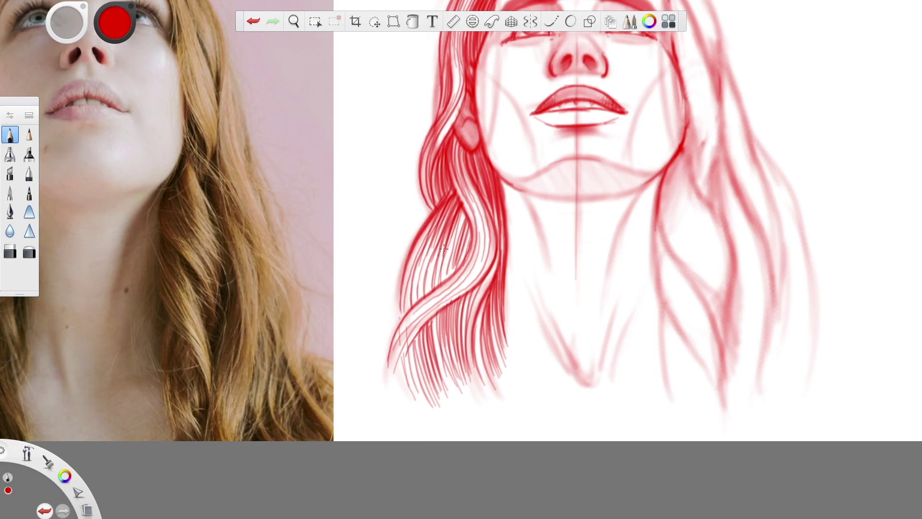
left_click_drag(490, 296, 484, 376)
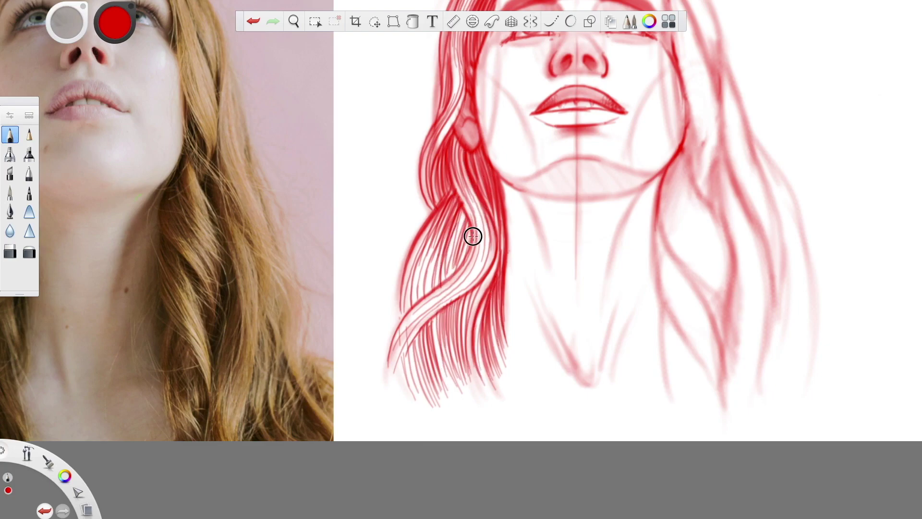
Deepen the shading along the left side of the neck and thicken the strands of the locks below the ear.
left_click_drag(644, 94, 682, 109)
mouse_move(528, 233)
left_mouse_down()
mouse_move(526, 270)
mouse_move(513, 257)
mouse_move(499, 192)
mouse_move(511, 243)
mouse_move(448, 321)
mouse_move(490, 296)
mouse_move(514, 237)
mouse_move(488, 179)
mouse_move(528, 245)
left_mouse_up()
mouse_move(520, 353)
left_mouse_down()
mouse_move(525, 319)
mouse_move(490, 163)
left_mouse_up()
mouse_move(491, 238)
left_mouse_down()
mouse_move(481, 295)
mouse_move(482, 226)
left_mouse_up()
left_click_drag(460, 297, 476, 224)
left_click_drag(465, 147, 454, 231)
mouse_move(461, 172)
left_mouse_down()
mouse_move(457, 244)
mouse_move(444, 207)
mouse_move(455, 247)
left_mouse_up()
Add finishing strands over the left ear and along the outer left hair.
key("space")
left_click_drag(528, 285, 496, 350)
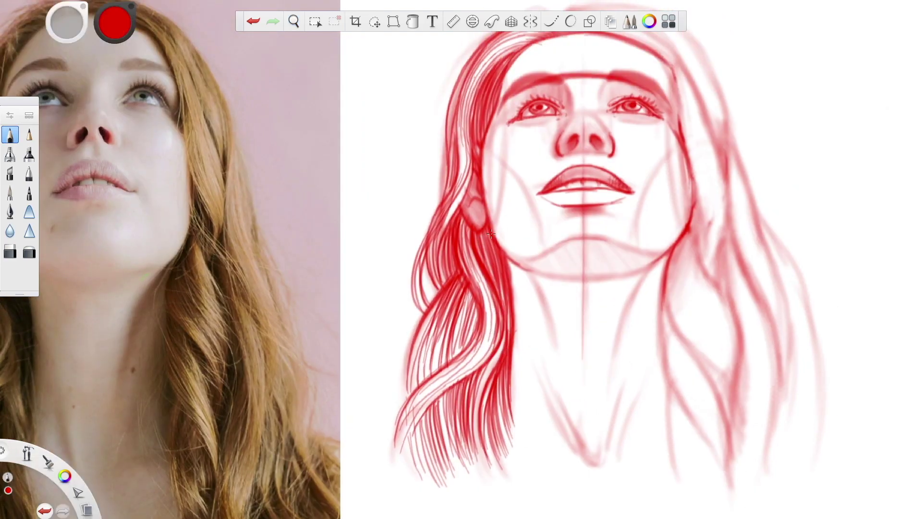
mouse_move(472, 183)
left_mouse_down()
mouse_move(463, 208)
mouse_move(471, 195)
left_mouse_up()
key("space")
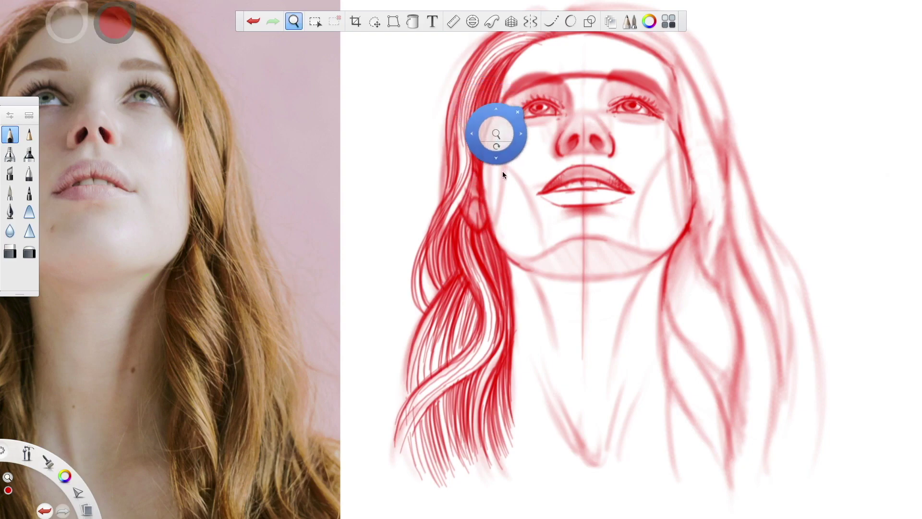
left_click_drag(502, 171, 491, 260)
mouse_move(457, 231)
left_mouse_down()
mouse_move(481, 151)
mouse_move(445, 242)
left_mouse_up()
left_click_drag(438, 207, 474, 133)
mouse_move(451, 188)
left_mouse_down()
mouse_move(532, 129)
mouse_move(511, 136)
left_mouse_up()
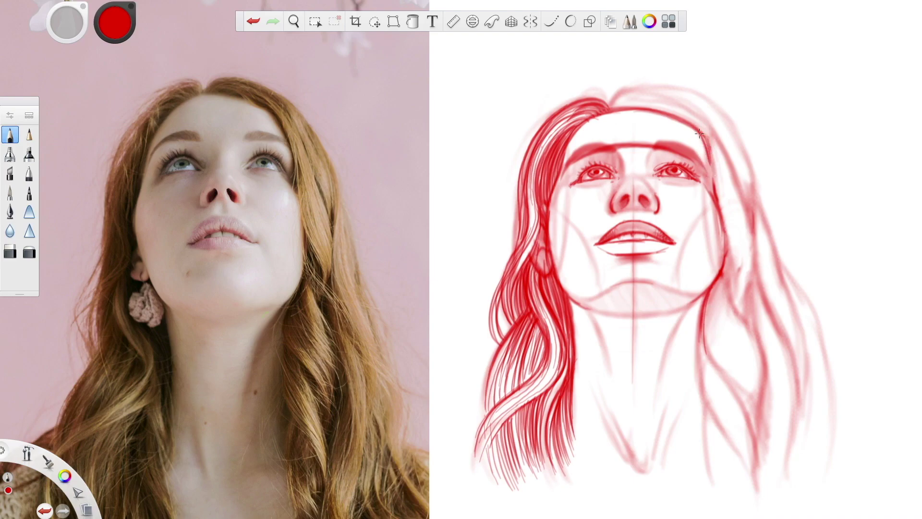
Redraw the right hairline from the parting around the forehead and down the cheek to the front lock's tip.
key("ctrl+z")
left_click_drag(702, 140, 724, 211)
mouse_move(714, 168)
left_mouse_down()
mouse_move(677, 115)
mouse_move(637, 109)
left_mouse_up()
mouse_move(726, 205)
left_mouse_down()
mouse_move(692, 127)
mouse_move(625, 106)
left_mouse_up()
left_click_drag(717, 199, 710, 155)
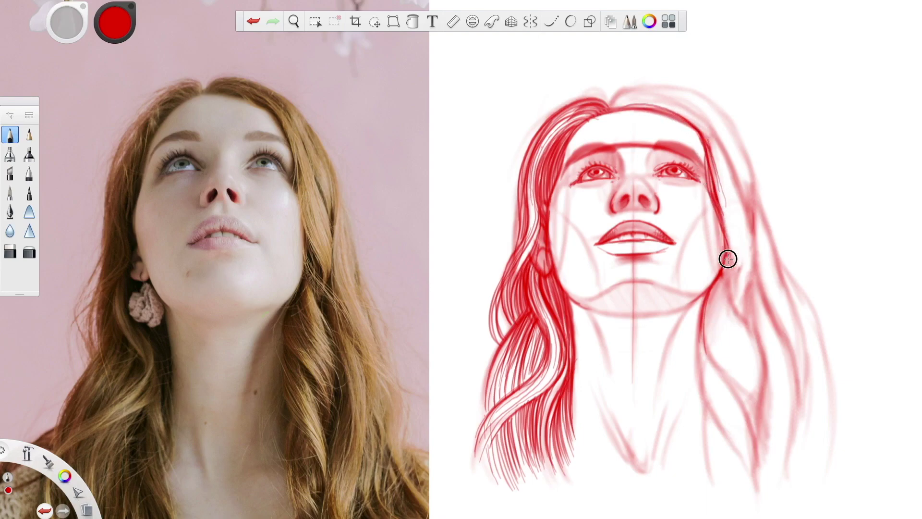
left_click_drag(726, 251, 749, 298)
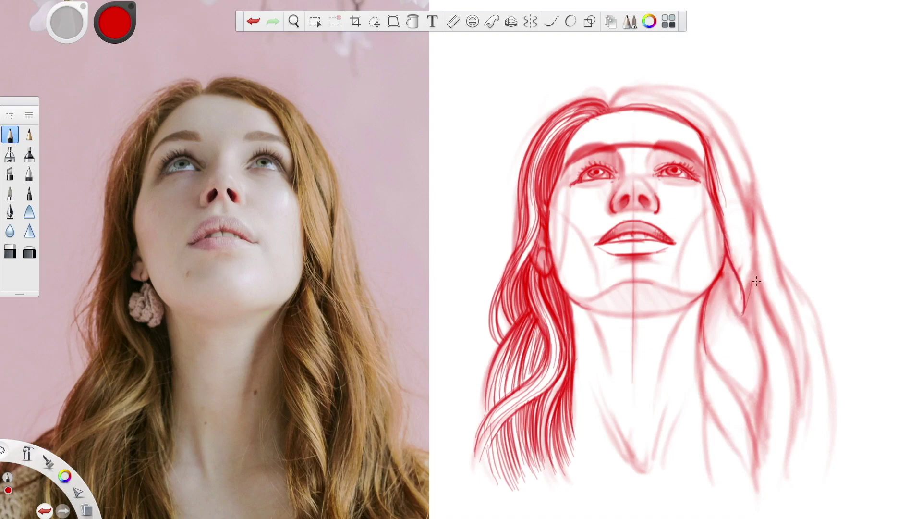
Draw the outer edge of the right front lock and fill it with dense strands from its tip up to the parting.
left_click_drag(753, 251, 748, 210)
key("ctrl+z")
mouse_move(754, 251)
left_mouse_down()
mouse_move(746, 202)
mouse_move(752, 217)
mouse_move(726, 165)
mouse_move(678, 101)
mouse_move(716, 142)
mouse_move(744, 236)
mouse_move(730, 223)
mouse_move(744, 292)
mouse_move(735, 207)
mouse_move(741, 274)
mouse_move(711, 144)
mouse_move(681, 121)
mouse_move(614, 103)
mouse_move(692, 104)
mouse_move(735, 178)
mouse_move(757, 275)
mouse_move(744, 316)
left_mouse_up()
left_click_drag(749, 303, 724, 238)
left_click_drag(757, 327, 707, 187)
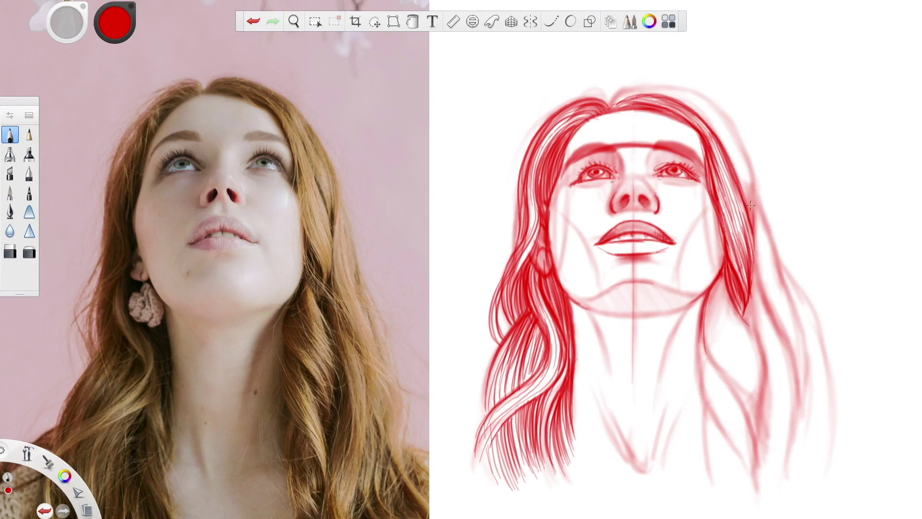
Outline the outer contour of the right hair from beside the eye over the crown to the parting.
left_click_drag(739, 169, 752, 194)
mouse_move(752, 192)
left_mouse_down()
mouse_move(744, 150)
mouse_move(717, 107)
mouse_move(656, 85)
mouse_move(628, 87)
mouse_move(609, 109)
left_mouse_up()
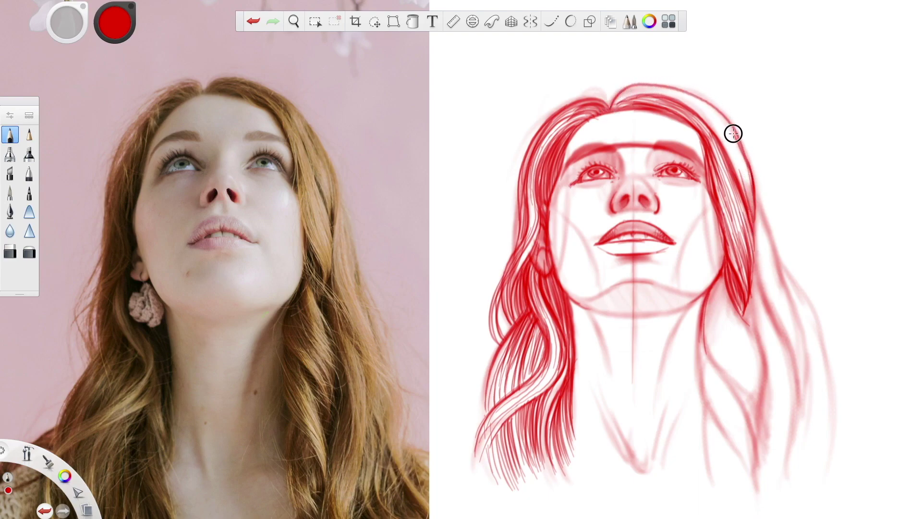
key("ctrl+z")
mouse_move(743, 154)
left_mouse_down()
mouse_move(752, 176)
mouse_move(712, 106)
mouse_move(682, 91)
mouse_move(636, 84)
mouse_move(609, 108)
left_mouse_up()
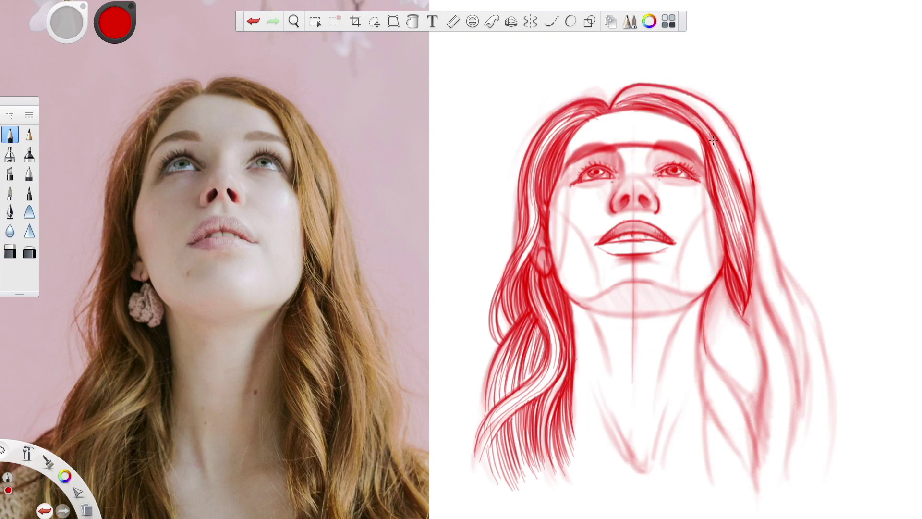
Fill the right crown hair with long curved strands from the parting down past the cheek, extending its outer edge below eye level.
left_click_drag(701, 118, 746, 208)
left_click_drag(753, 258, 773, 322)
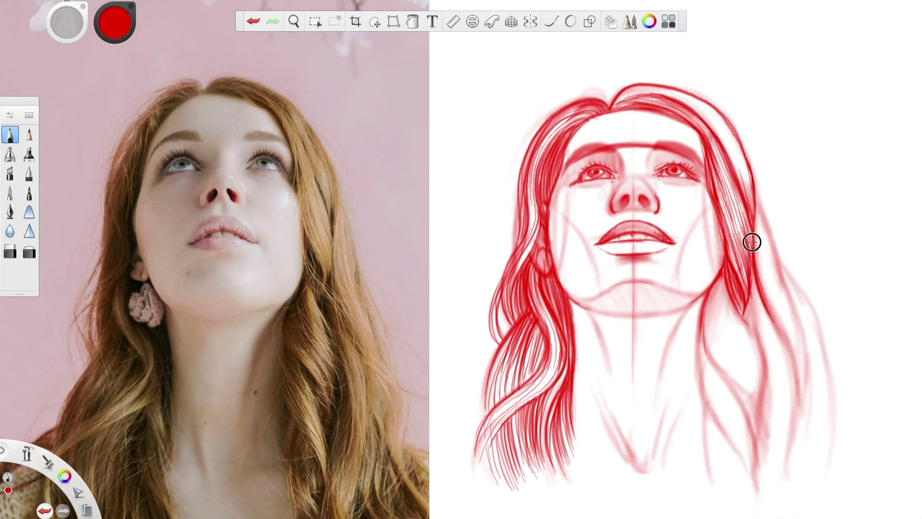
mouse_move(754, 213)
left_mouse_down()
mouse_move(752, 245)
mouse_move(767, 234)
left_mouse_up()
left_click_drag(736, 153, 751, 202)
mouse_move(731, 163)
left_mouse_down()
mouse_move(751, 207)
mouse_move(728, 139)
left_mouse_up()
mouse_move(752, 197)
left_mouse_down()
mouse_move(726, 136)
mouse_move(659, 91)
mouse_move(689, 99)
left_mouse_up()
mouse_move(621, 104)
left_mouse_down()
mouse_move(679, 90)
mouse_move(706, 108)
left_mouse_up()
left_click_drag(653, 90, 728, 137)
left_click_drag(701, 103, 736, 146)
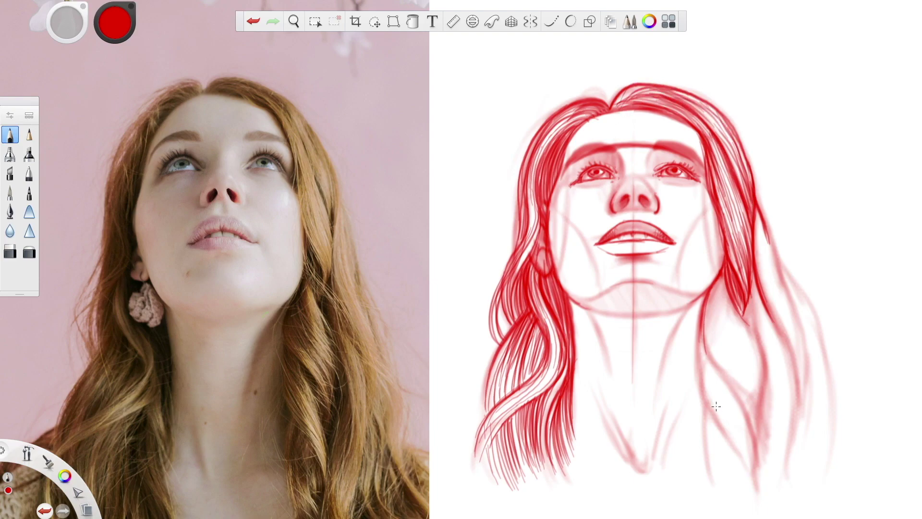
Outline the wavy lock below the right front lock and fill it with strands curving from the jaw to its tip.
mouse_move(743, 313)
left_mouse_down()
mouse_move(762, 371)
mouse_move(757, 412)
left_mouse_up()
mouse_move(761, 355)
left_mouse_down()
mouse_move(756, 403)
mouse_move(712, 354)
mouse_move(705, 327)
left_mouse_up()
mouse_move(706, 338)
left_mouse_down()
mouse_move(753, 399)
mouse_move(714, 299)
mouse_move(757, 397)
left_mouse_up()
mouse_move(711, 288)
left_mouse_down()
mouse_move(743, 337)
mouse_move(737, 332)
mouse_move(729, 348)
mouse_move(744, 360)
mouse_move(748, 333)
left_mouse_up()
left_click_drag(713, 269, 764, 362)
left_click_drag(749, 408, 724, 369)
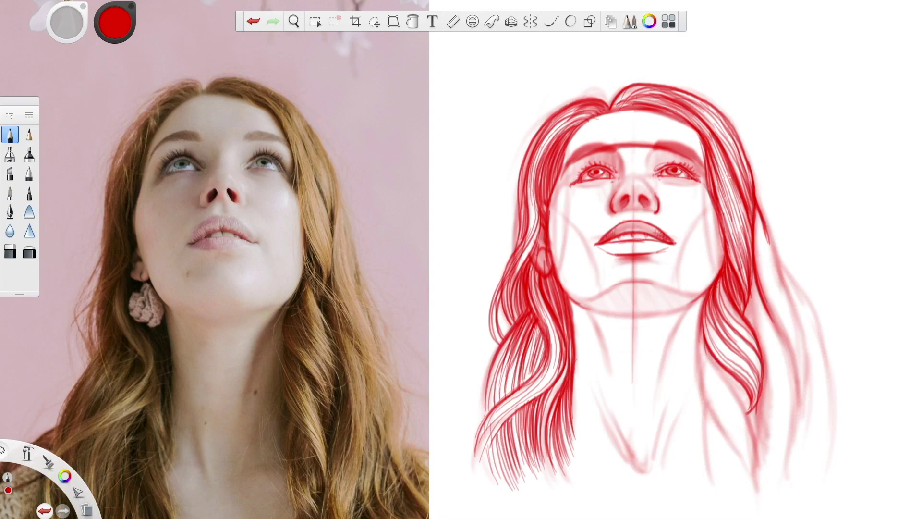
Outline the lower tapering lock beside the right side of the neck and fill it with flowing strands down to its tip.
mouse_move(759, 483)
left_mouse_down()
mouse_move(710, 408)
mouse_move(696, 365)
mouse_move(704, 319)
mouse_move(700, 370)
mouse_move(713, 411)
mouse_move(752, 450)
left_mouse_up()
mouse_move(745, 407)
left_mouse_down()
mouse_move(702, 333)
mouse_move(739, 397)
mouse_move(758, 463)
left_mouse_up()
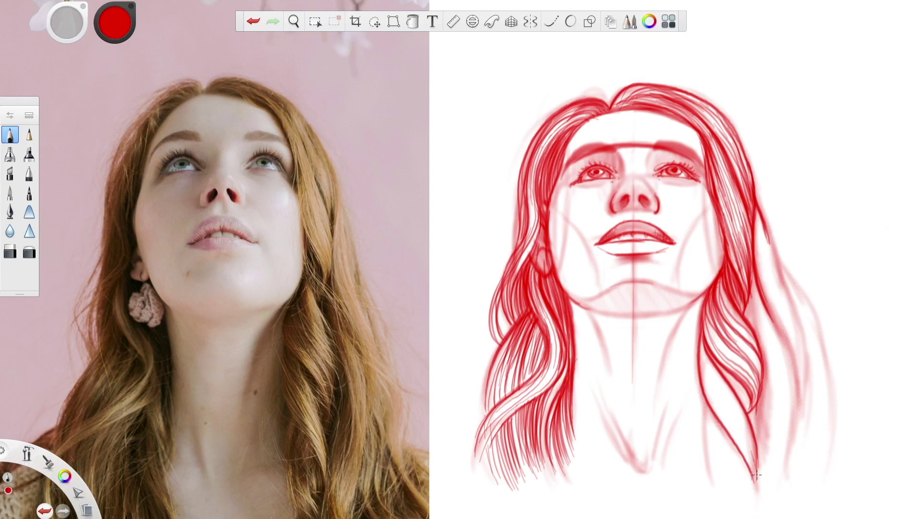
left_click_drag(753, 460, 739, 420)
left_click_drag(750, 442, 720, 397)
mouse_move(700, 327)
left_mouse_down()
mouse_move(701, 358)
mouse_move(750, 454)
mouse_move(707, 370)
mouse_move(702, 326)
mouse_move(707, 365)
mouse_move(748, 431)
left_mouse_up()
mouse_move(702, 331)
left_mouse_down()
mouse_move(714, 389)
mouse_move(756, 474)
left_mouse_up()
mouse_move(756, 472)
left_mouse_down()
mouse_move(708, 387)
mouse_move(700, 338)
mouse_move(715, 402)
mouse_move(750, 462)
mouse_move(701, 360)
left_mouse_up()
left_click_drag(700, 353, 754, 461)
mouse_move(754, 460)
left_mouse_down()
mouse_move(715, 399)
mouse_move(736, 387)
left_mouse_up()
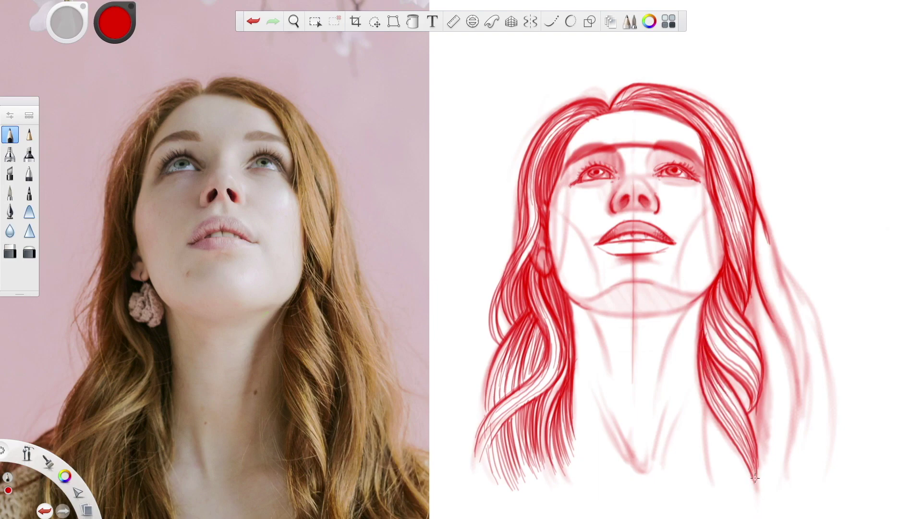
Darken the strands at the tip and folds of the right locks and in the curl below the left ear.
left_click_drag(757, 469, 742, 409)
mouse_move(712, 364)
left_mouse_down()
mouse_move(747, 408)
mouse_move(737, 387)
mouse_move(746, 398)
left_mouse_up()
mouse_move(713, 358)
left_mouse_down()
mouse_move(737, 389)
mouse_move(725, 375)
mouse_move(740, 392)
left_mouse_up()
left_click_drag(710, 299, 730, 338)
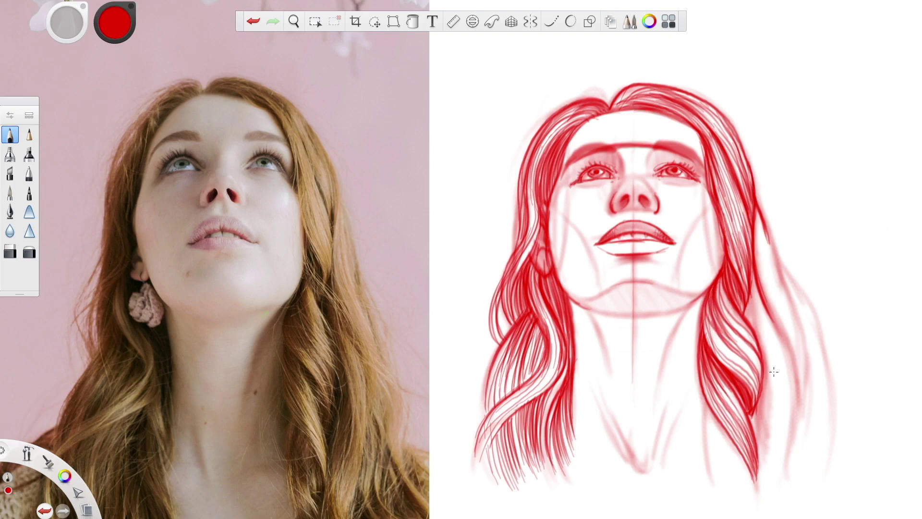
left_click_drag(533, 313, 522, 342)
left_click_drag(531, 315, 522, 340)
Fill the hair ends beneath the right tapering lock with short, slightly curved vertical strands.
left_click_drag(738, 454, 743, 480)
left_click_drag(730, 438, 730, 481)
left_click_drag(710, 411, 706, 475)
left_click_drag(710, 415, 711, 473)
left_click_drag(713, 415, 720, 478)
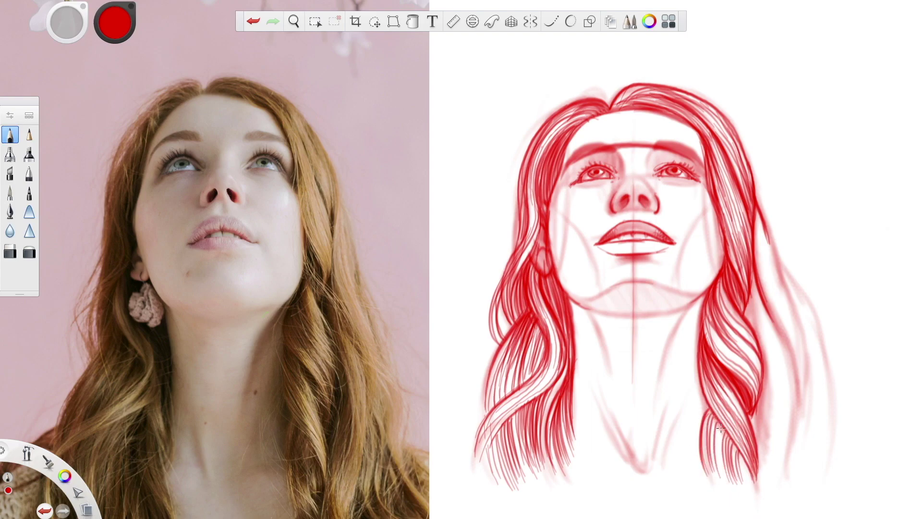
left_click_drag(720, 430, 732, 482)
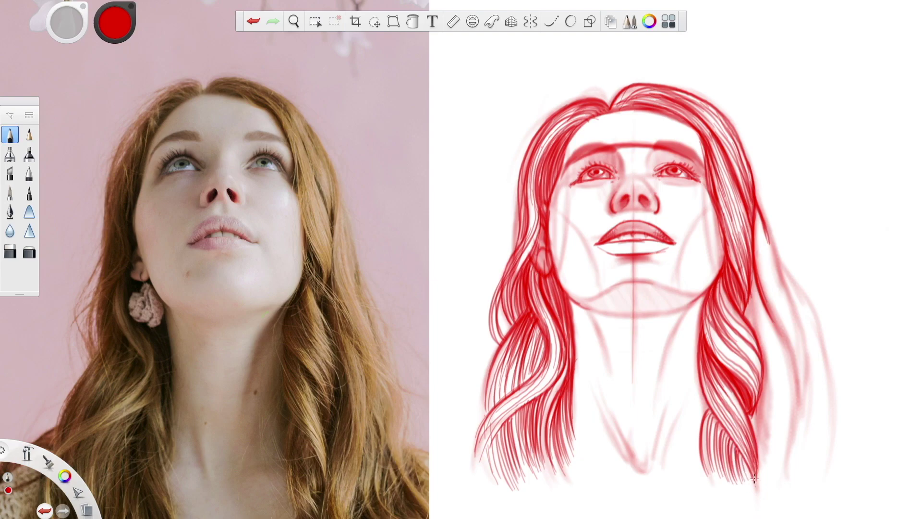
Outline the hair section behind the right wavy locks and fill it with long strands running down to the ends.
left_click_drag(767, 368, 768, 438)
left_click_drag(769, 401, 763, 354)
mouse_move(755, 309)
left_mouse_down()
mouse_move(784, 344)
mouse_move(784, 461)
left_mouse_up()
left_click_drag(758, 352, 766, 422)
left_click_drag(756, 309, 786, 457)
left_click_drag(761, 325, 769, 466)
mouse_move(762, 325)
left_mouse_down()
mouse_move(777, 366)
mouse_move(772, 466)
left_mouse_up()
mouse_move(766, 326)
left_mouse_down()
mouse_move(775, 470)
mouse_move(788, 476)
mouse_move(769, 470)
left_mouse_up()
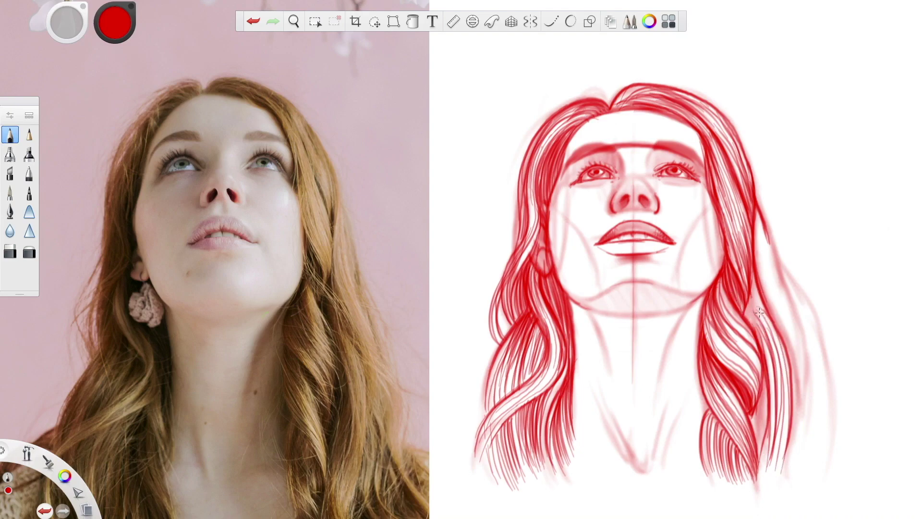
Darken the upper part of the section behind the right locks where it emerges from the front lock's tip.
left_click_drag(750, 322, 771, 345)
left_click_drag(752, 316, 779, 357)
mouse_move(753, 283)
left_mouse_down()
mouse_move(773, 332)
mouse_move(768, 325)
left_mouse_up()
left_click_drag(752, 281, 765, 328)
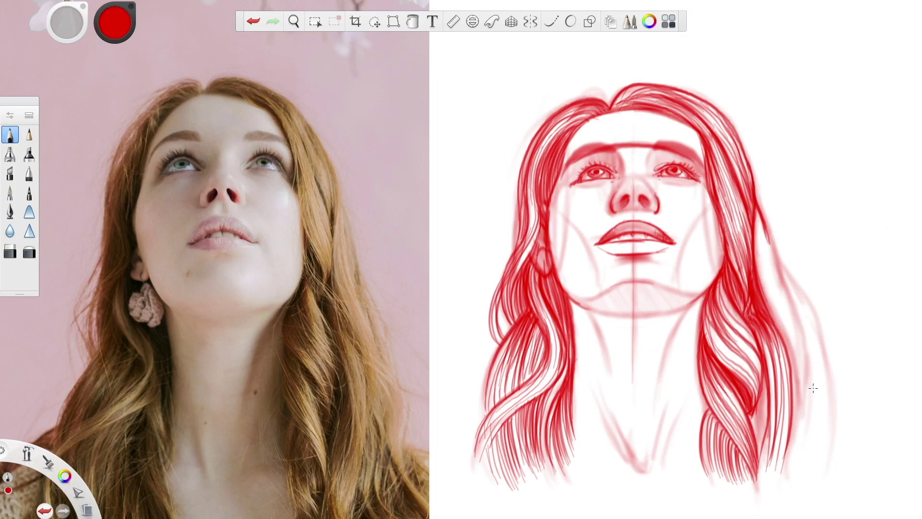
Outline the outermost back section of the right hair from beside the cheek down toward the ends.
mouse_move(763, 221)
left_mouse_down()
mouse_move(795, 315)
mouse_move(803, 398)
left_mouse_up()
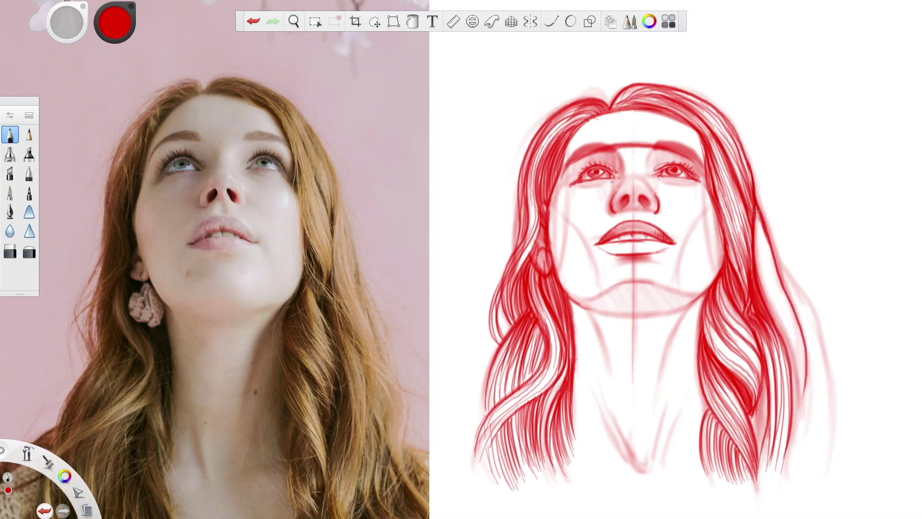
mouse_move(774, 250)
left_mouse_down()
mouse_move(817, 330)
mouse_move(823, 410)
left_mouse_up()
left_click_drag(822, 368, 793, 285)
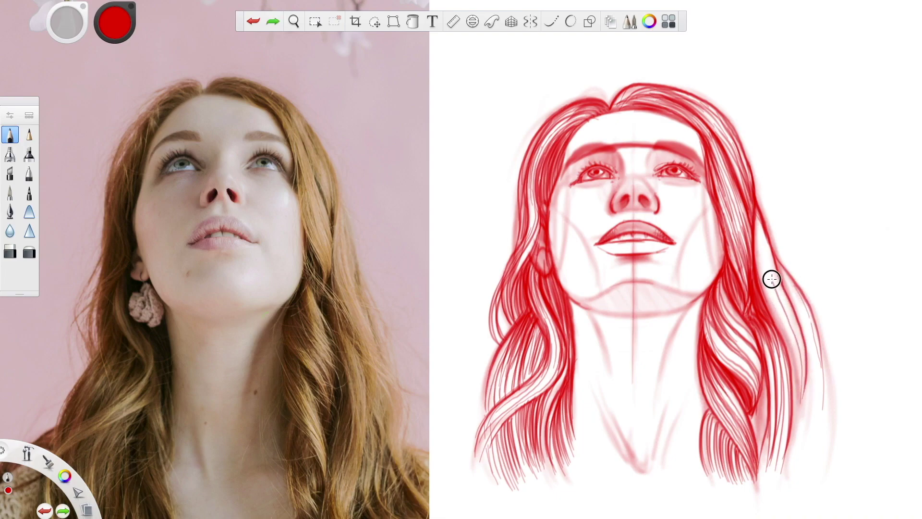
Fill the outermost right hair section with long strands from cheek level down to loose ends.
left_click_drag(758, 219, 793, 385)
mouse_move(755, 215)
left_mouse_down()
mouse_move(763, 281)
mouse_move(797, 354)
left_mouse_up()
left_click_drag(763, 247, 805, 395)
left_click_drag(785, 277, 804, 406)
left_click_drag(787, 283, 802, 401)
left_click_drag(789, 287, 813, 400)
left_click_drag(781, 272, 819, 428)
left_click_drag(778, 268, 782, 284)
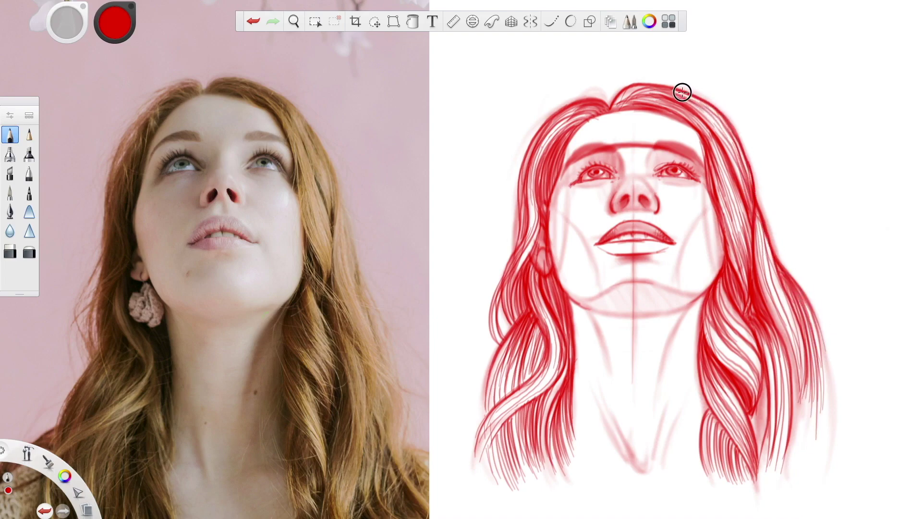
Strengthen the strands of the left crown hair and darken the roots around the parting.
left_click_drag(567, 141, 549, 196)
left_click_drag(582, 119, 546, 160)
left_click_drag(560, 112, 537, 192)
mouse_move(592, 113)
left_mouse_down()
mouse_move(548, 131)
mouse_move(514, 238)
left_mouse_up()
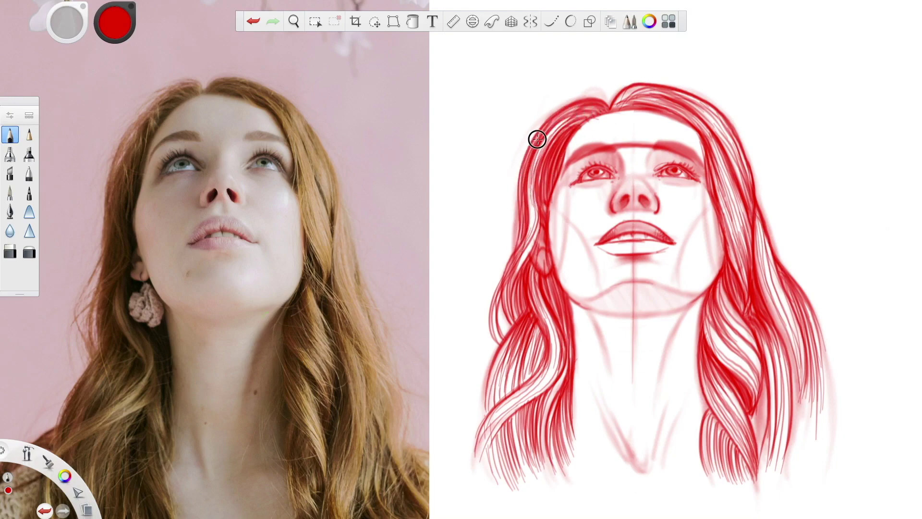
mouse_move(564, 112)
left_mouse_down()
mouse_move(524, 171)
mouse_move(519, 236)
mouse_move(540, 132)
left_mouse_up()
left_click_drag(612, 107, 636, 95)
left_click_drag(611, 112, 658, 102)
Darken strands along the left hair's inner edge and the right front locks, and add a loose curve beside the outer right hair.
left_click_drag(570, 323, 576, 453)
left_click_drag(714, 301, 737, 360)
left_click_drag(723, 274, 713, 315)
left_click_drag(712, 172, 740, 280)
left_click_drag(752, 190, 792, 307)
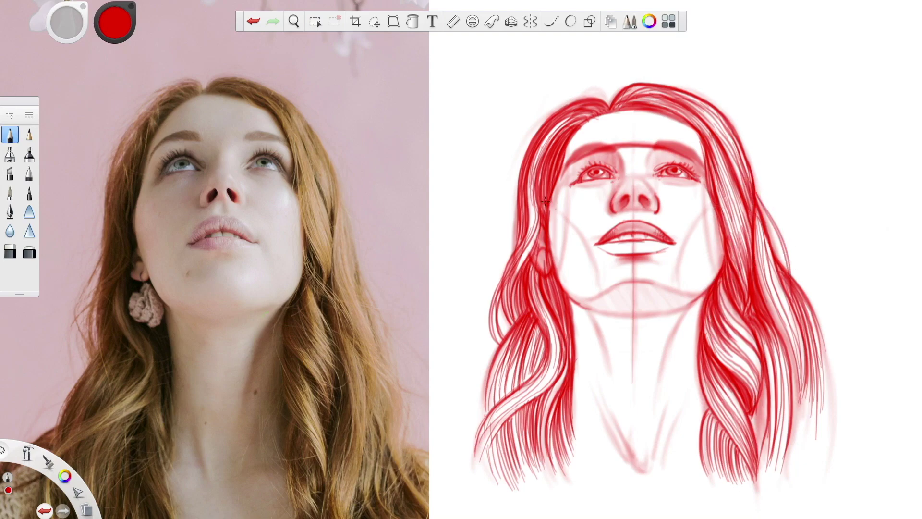
Draw loose stray strands curving along the inner edge of the left hair beside the neck.
mouse_move(520, 186)
left_mouse_down()
mouse_move(498, 293)
mouse_move(565, 417)
left_mouse_up()
left_click_drag(574, 331, 570, 396)
left_click_drag(578, 312, 569, 432)
key("ctrl+z")
left_click_drag(578, 313, 570, 405)
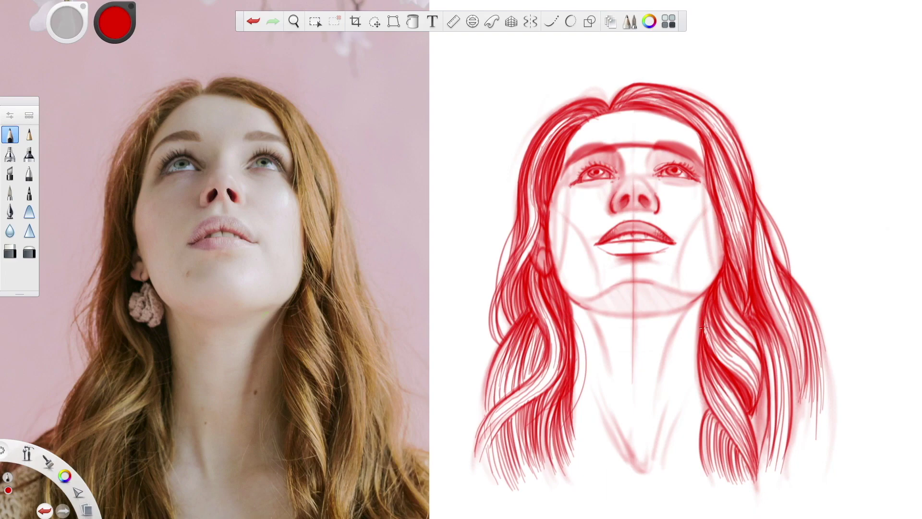
Draw loose stray strands over and along the inner edge of the right locks beside the neck.
left_click_drag(708, 297, 700, 383)
left_click_drag(700, 327, 700, 388)
left_click_drag(705, 356, 718, 437)
left_click_drag(712, 337, 712, 454)
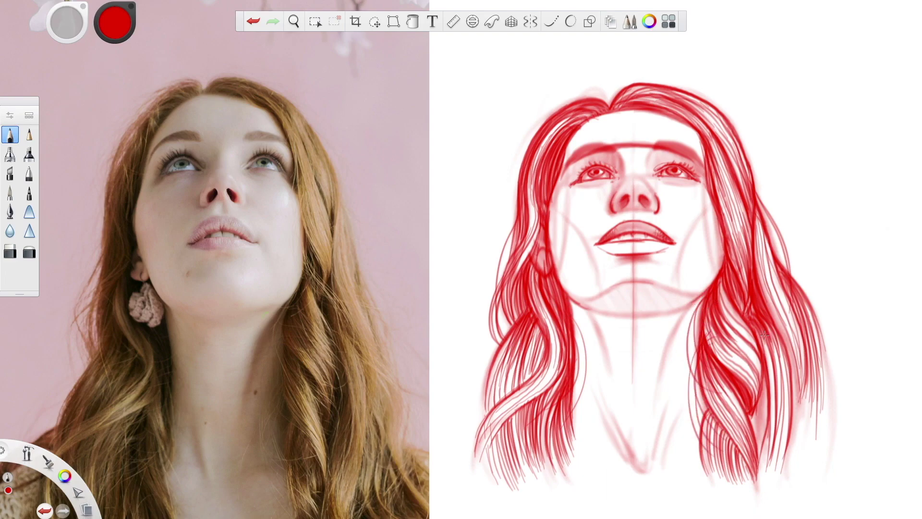
Add stray strands across the outer right hair from the temple to the ends, redoing the two beside the temple.
left_click_drag(785, 327, 807, 447)
mouse_move(787, 349)
left_mouse_down()
mouse_move(811, 459)
mouse_move(802, 459)
left_mouse_up()
left_click_drag(768, 230, 812, 304)
left_click_drag(783, 260, 820, 336)
mouse_move(771, 235)
left_mouse_down()
mouse_move(790, 285)
mouse_move(794, 332)
left_mouse_up()
left_click_drag(752, 167, 777, 255)
left_click_drag(737, 134, 770, 238)
key("ctrl+z")
key("ctrl+z")
left_click_drag(749, 167, 772, 246)
left_click_drag(742, 147, 771, 259)
Add flyaway strands along the outer left hair from the temple down to the lower curl.
left_click_drag(517, 167, 508, 253)
left_click_drag(527, 149, 505, 264)
left_click_drag(521, 321, 500, 423)
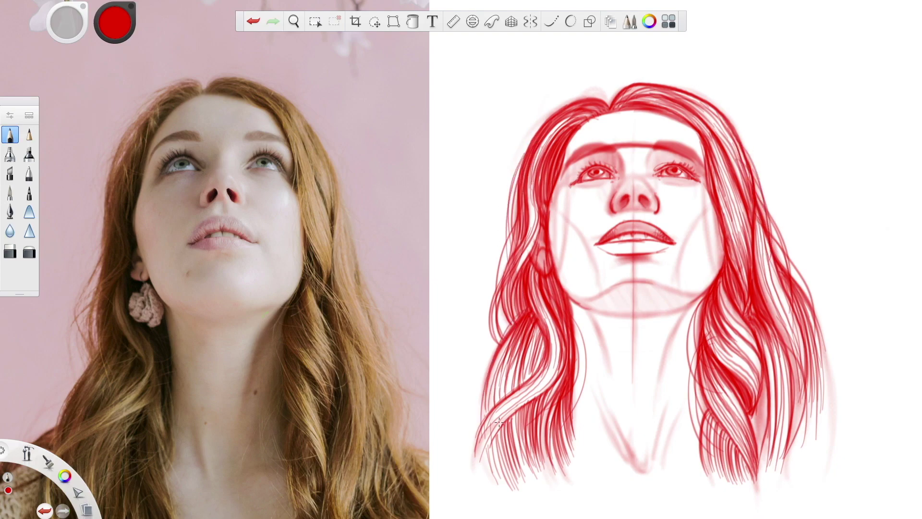
mouse_move(522, 310)
left_mouse_down()
mouse_move(480, 447)
mouse_move(486, 405)
left_mouse_up()
left_click_drag(526, 288, 481, 394)
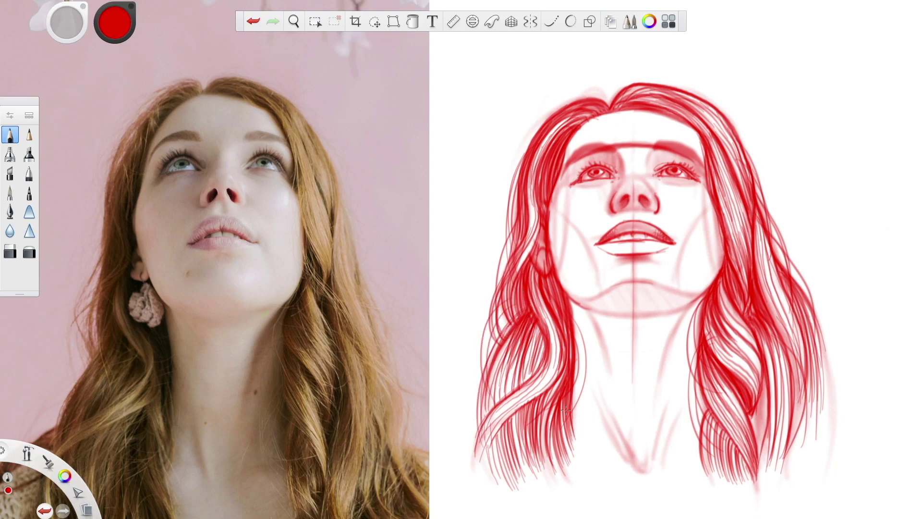
key("ctrl+z")
Draw loose strands arching from the parting over both sides of the crown.
mouse_move(609, 109)
left_mouse_down()
mouse_move(573, 98)
mouse_move(554, 118)
left_mouse_up()
left_click_drag(609, 106, 540, 134)
left_click_drag(586, 93, 518, 182)
key("ctrl+z")
mouse_move(610, 105)
left_mouse_down()
mouse_move(628, 85)
mouse_move(672, 85)
mouse_move(715, 145)
left_mouse_up()
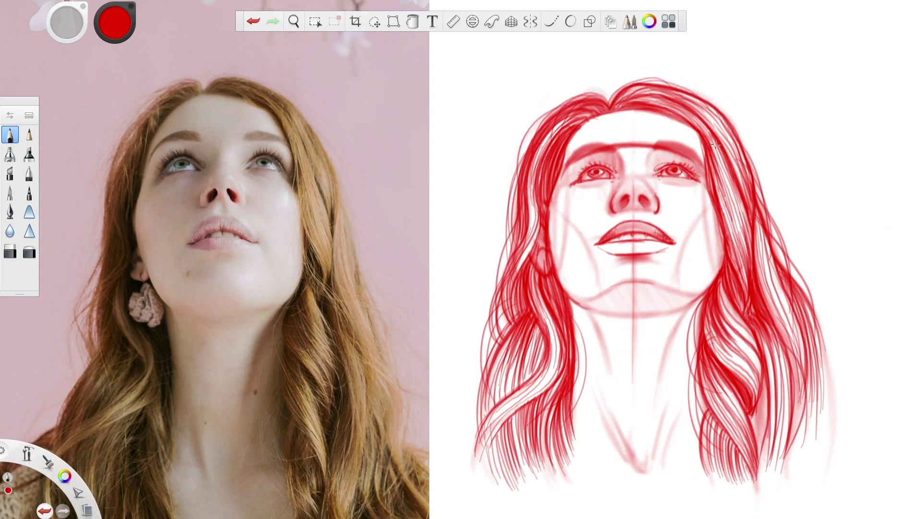
Add flyaway strands along the outer contour of the right crown and down past the temple.
left_click_drag(682, 88, 735, 133)
left_click_drag(691, 106, 750, 212)
left_click_drag(731, 127, 768, 199)
mouse_move(723, 135)
left_mouse_down()
mouse_move(744, 153)
mouse_move(767, 270)
left_mouse_up()
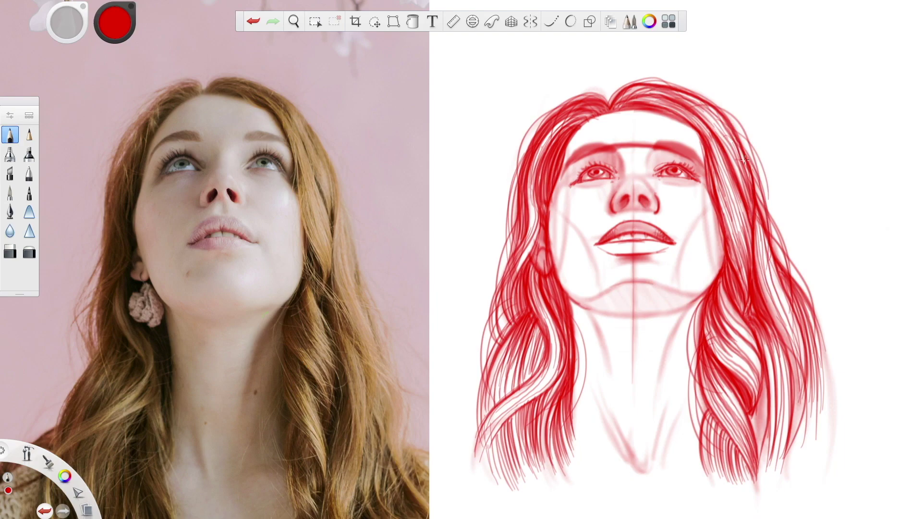
left_click_drag(724, 129, 758, 315)
left_click_drag(732, 130, 773, 223)
Add final strands to the left hair and darken the right lock's inner edge beside the jaw.
left_click_drag(577, 108, 534, 188)
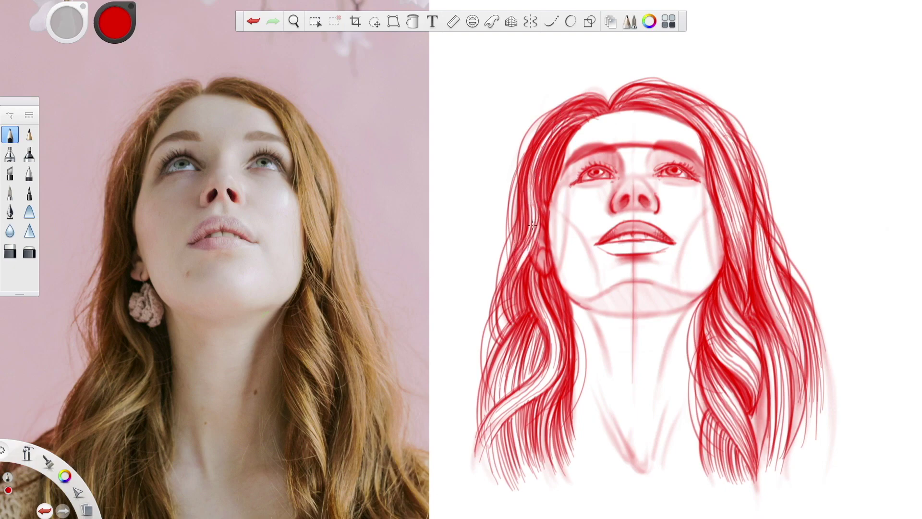
mouse_move(521, 321)
left_mouse_down()
mouse_move(535, 267)
mouse_move(566, 333)
left_mouse_up()
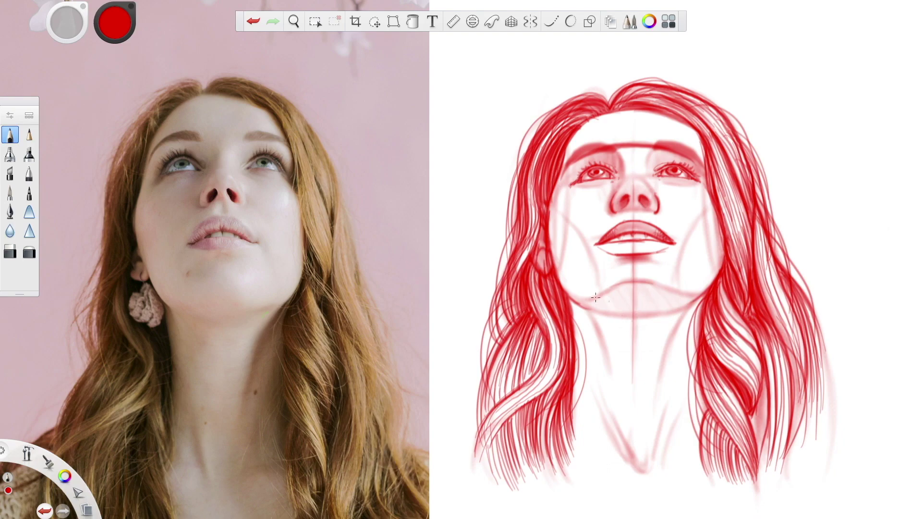
left_click_drag(712, 291, 699, 359)
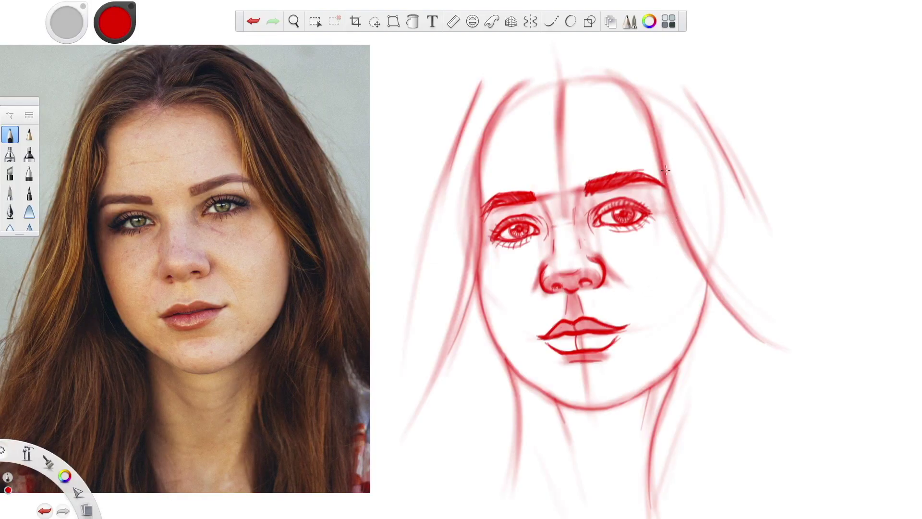
Scale down the sketch of the front-facing portrait and reposition it to leave room around the head.
left_click(610, 21)
left_click(374, 21)
left_click_drag(702, 302, 630, 293)
left_click_drag(657, 359, 695, 336)
left_click(374, 22)
left_click(611, 21)
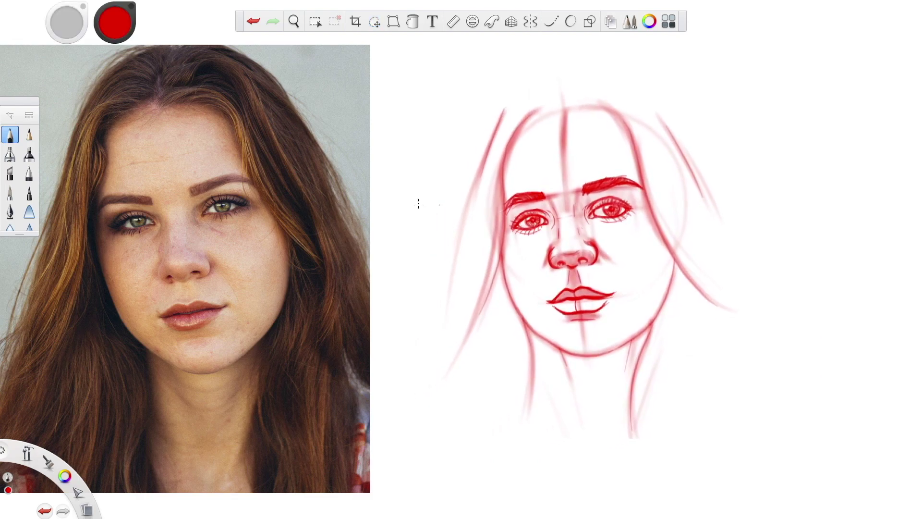
Extend the brush palette to reveal the erasers and soften the old forehead curve near the hairline with the soft eraser.
left_click(29, 136)
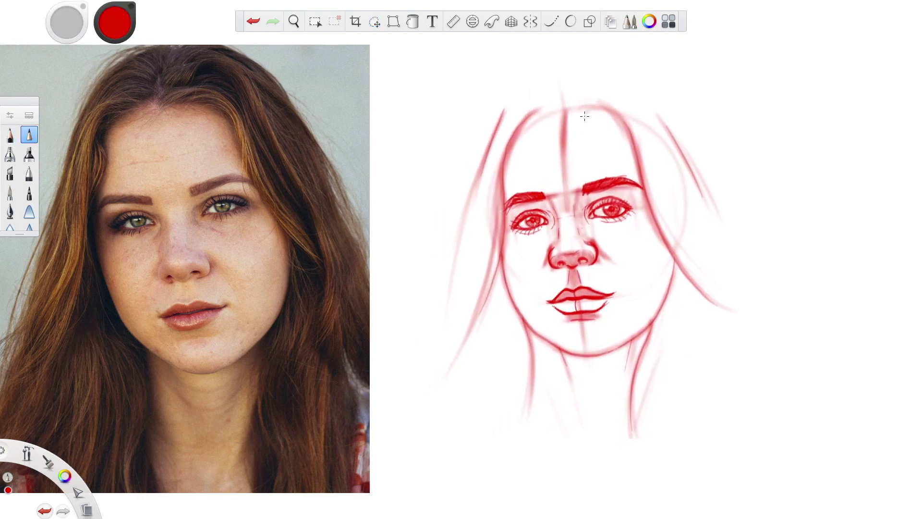
left_click_drag(19, 236, 19, 286)
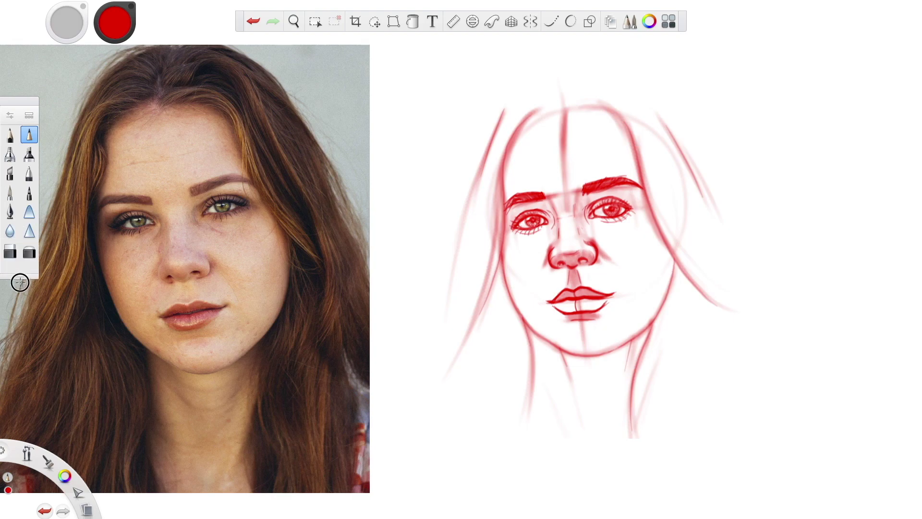
left_click(29, 250)
mouse_move(561, 118)
left_mouse_down()
mouse_move(570, 138)
mouse_move(548, 119)
mouse_move(573, 113)
mouse_move(520, 125)
mouse_move(539, 109)
mouse_move(573, 111)
left_mouse_up()
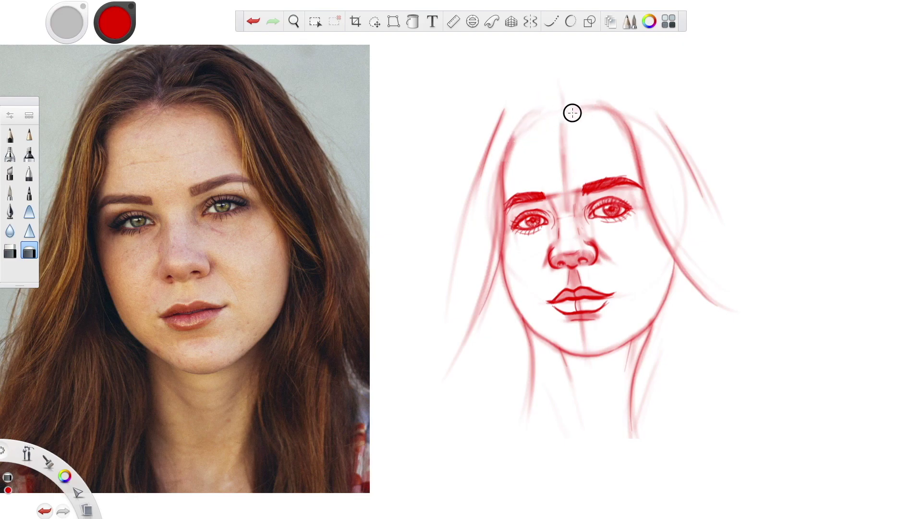
Redraw the hairline across the forehead with the pencil, dipping slightly at the centre and curving down to both temples.
left_click(29, 135)
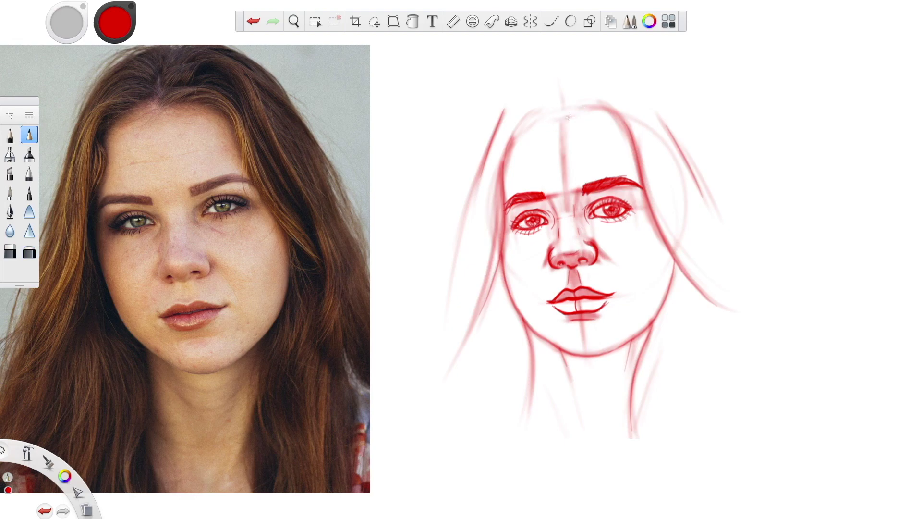
mouse_move(509, 150)
left_mouse_down()
mouse_move(554, 117)
mouse_move(628, 128)
left_mouse_up()
mouse_move(569, 115)
left_mouse_down()
mouse_move(613, 114)
mouse_move(625, 126)
left_mouse_up()
left_click_drag(575, 113, 515, 134)
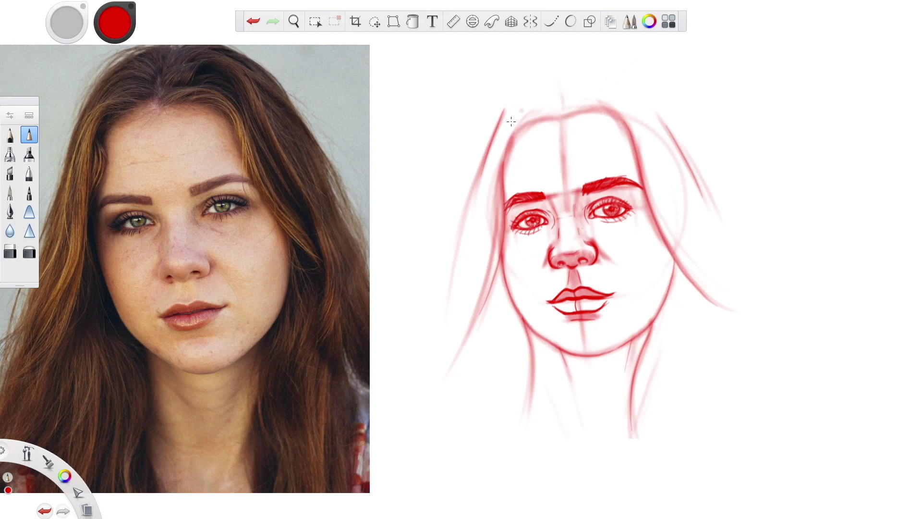
Sketch the outer hair contour as an arch over the head, joining the side guidelines, and reinforce it.
mouse_move(677, 139)
left_mouse_down()
mouse_move(627, 88)
mouse_move(591, 74)
mouse_move(552, 73)
mouse_move(501, 112)
left_mouse_up()
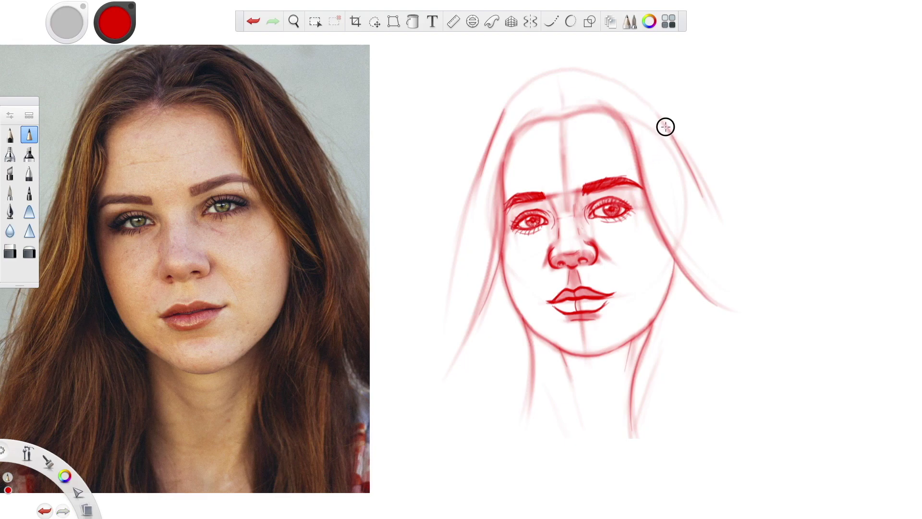
left_click_drag(681, 146, 692, 163)
mouse_move(643, 94)
left_mouse_down()
mouse_move(670, 128)
mouse_move(615, 78)
mouse_move(580, 70)
mouse_move(537, 80)
mouse_move(498, 127)
left_mouse_up()
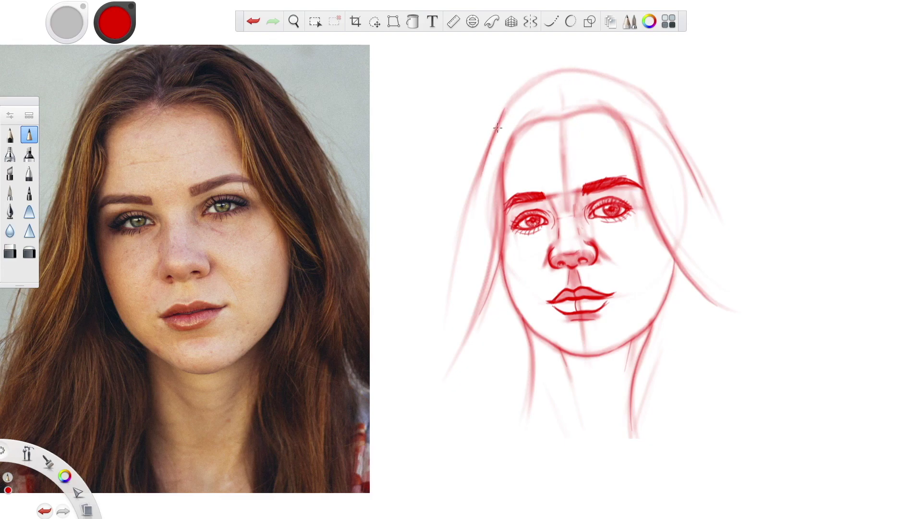
Extend the outer hair contours down both sides, past the chin on the left and out toward the shoulder on the right.
left_click_drag(474, 179, 426, 366)
mouse_move(450, 274)
left_mouse_down()
mouse_move(430, 358)
mouse_move(431, 430)
left_mouse_up()
left_click_drag(437, 317, 419, 423)
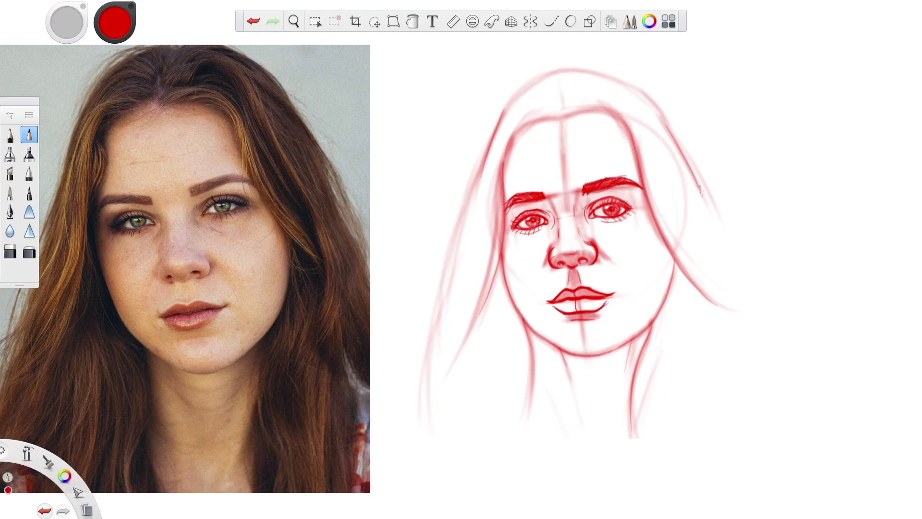
left_click_drag(695, 161, 778, 308)
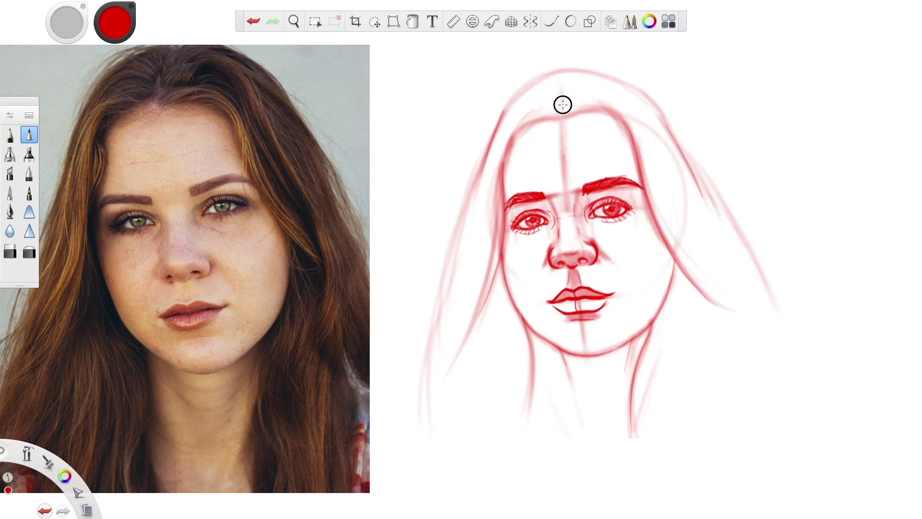
Sketch the small parting above the centre of the hairline and the left front section sweeping down past the temple.
left_click_drag(561, 86, 555, 114)
left_click_drag(561, 87, 563, 114)
mouse_move(552, 107)
left_mouse_down()
mouse_move(512, 111)
mouse_move(490, 164)
mouse_move(484, 228)
left_mouse_up()
left_click_drag(484, 194, 484, 224)
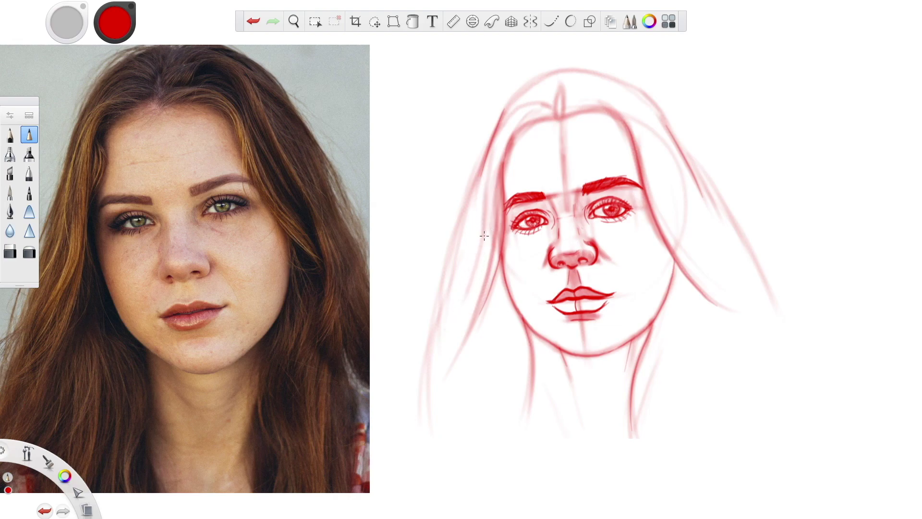
Define the left front lock from the parting past the cheek, and draw the outer left contour with curved strands up to the crown.
left_click_drag(493, 147, 484, 184)
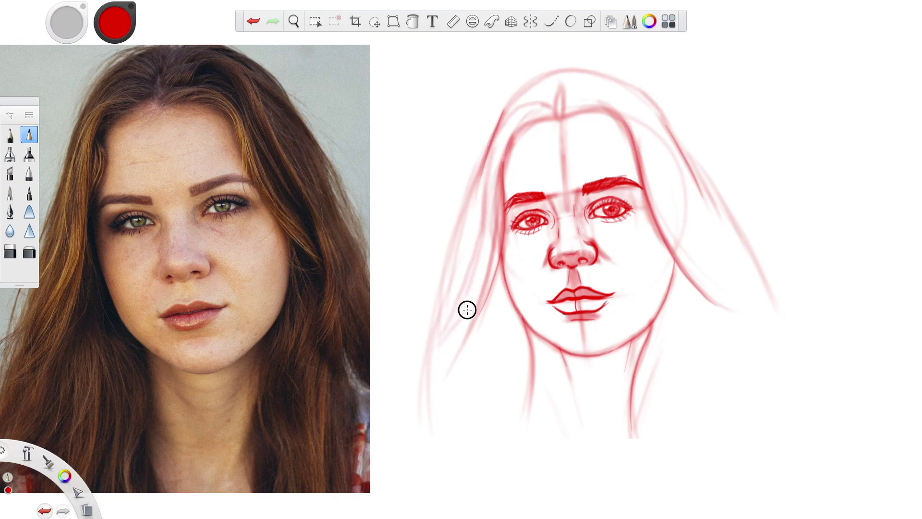
mouse_move(503, 182)
left_mouse_down()
mouse_move(495, 248)
mouse_move(478, 295)
mouse_move(436, 332)
left_mouse_up()
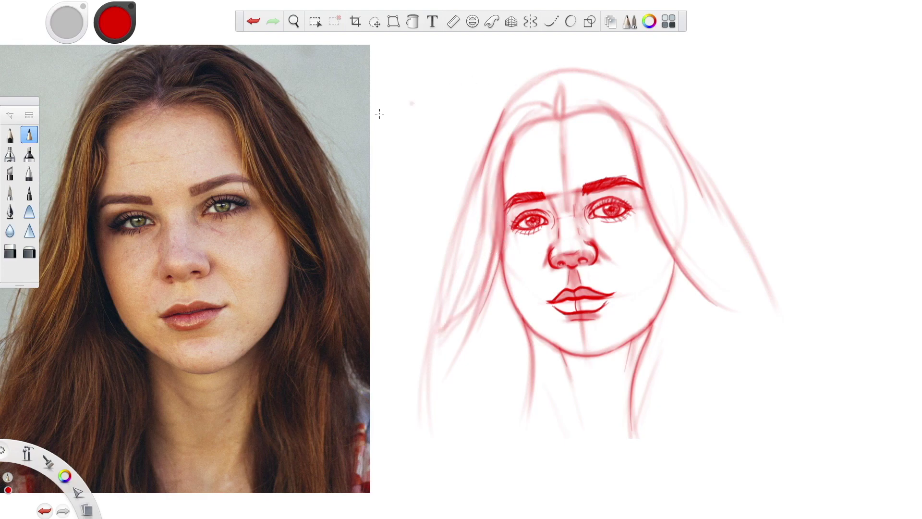
mouse_move(554, 110)
left_mouse_down()
mouse_move(498, 130)
mouse_move(476, 253)
mouse_move(437, 328)
mouse_move(466, 318)
mouse_move(484, 284)
mouse_move(512, 136)
mouse_move(535, 116)
mouse_move(553, 122)
mouse_move(522, 126)
mouse_move(537, 103)
mouse_move(556, 103)
mouse_move(515, 123)
mouse_move(497, 184)
left_mouse_up()
mouse_move(507, 136)
left_mouse_down()
mouse_move(539, 107)
mouse_move(490, 193)
mouse_move(482, 261)
mouse_move(437, 334)
left_mouse_up()
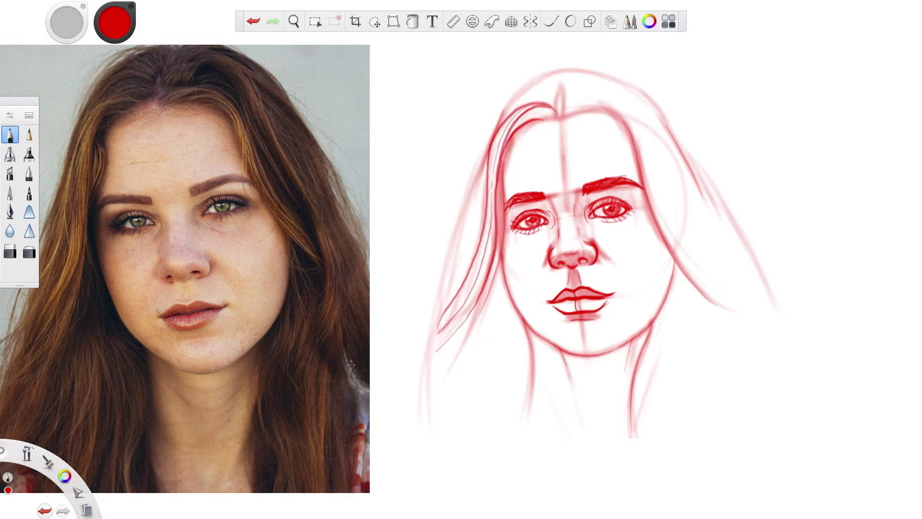
mouse_move(447, 290)
left_mouse_down()
mouse_move(459, 218)
mouse_move(481, 165)
left_mouse_up()
mouse_move(503, 119)
left_mouse_down()
mouse_move(519, 97)
mouse_move(542, 91)
mouse_move(512, 102)
mouse_move(527, 86)
mouse_move(549, 78)
left_mouse_up()
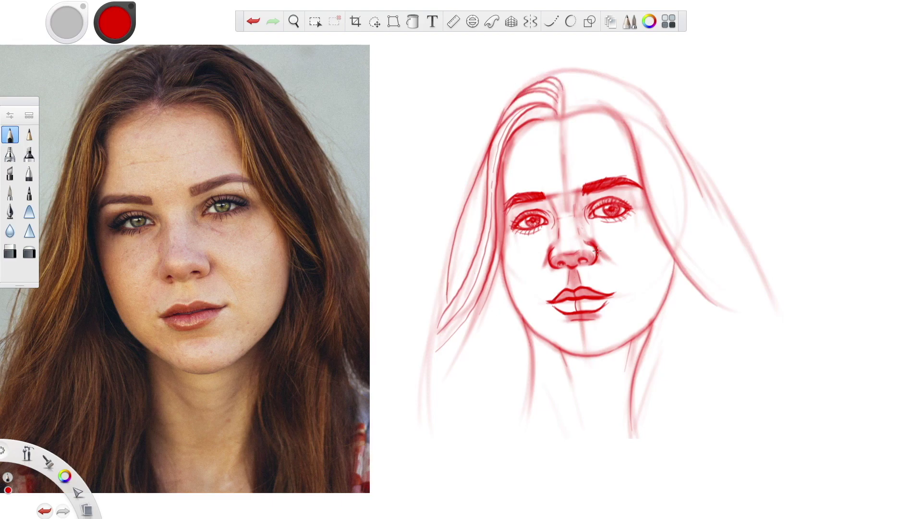
Draw the right front lock arching from the parting down past the temple, with thin strands running alongside the cheek.
mouse_move(566, 111)
left_mouse_down()
mouse_move(595, 105)
mouse_move(621, 125)
mouse_move(638, 209)
mouse_move(632, 160)
mouse_move(644, 191)
left_mouse_up()
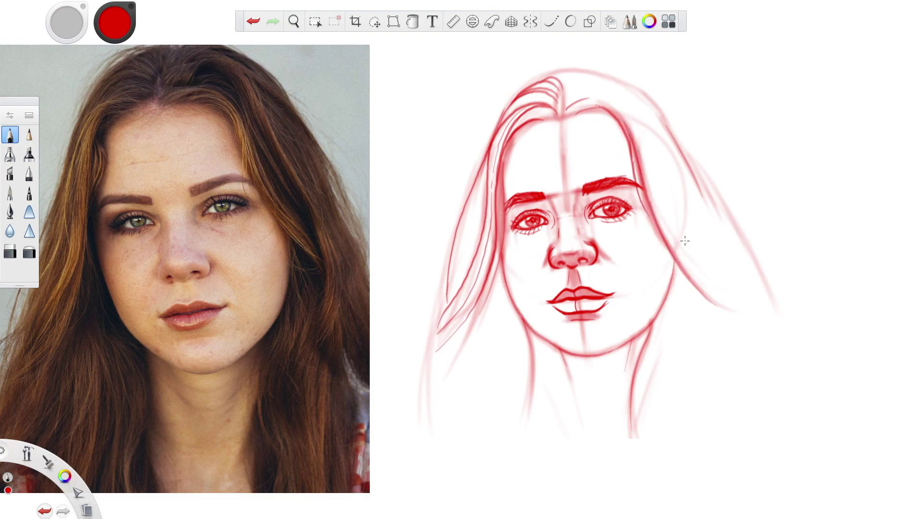
left_click_drag(693, 254, 644, 141)
left_click_drag(679, 228, 648, 154)
left_click_drag(675, 214, 654, 167)
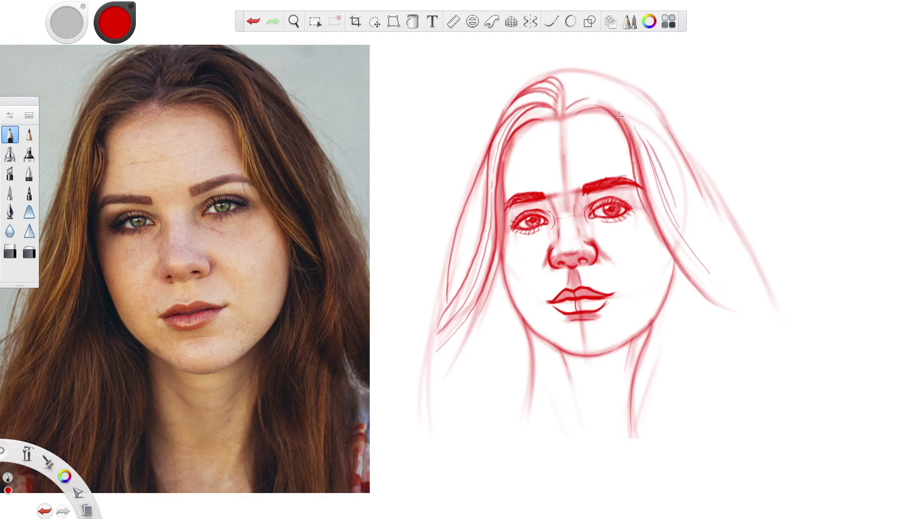
mouse_move(591, 94)
left_mouse_down()
mouse_move(628, 114)
mouse_move(650, 145)
mouse_move(617, 105)
mouse_move(568, 102)
left_mouse_up()
left_click_drag(625, 130, 639, 176)
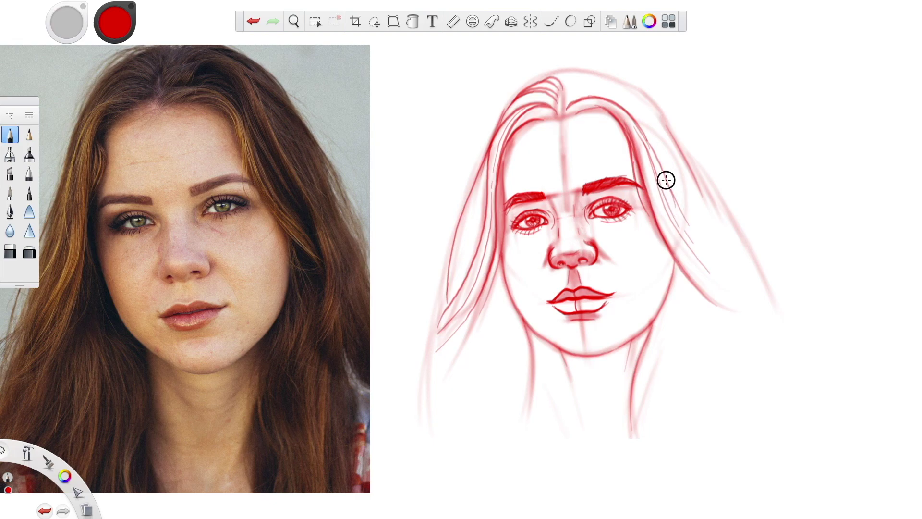
mouse_move(624, 111)
left_mouse_down()
mouse_move(594, 97)
mouse_move(565, 107)
left_mouse_up()
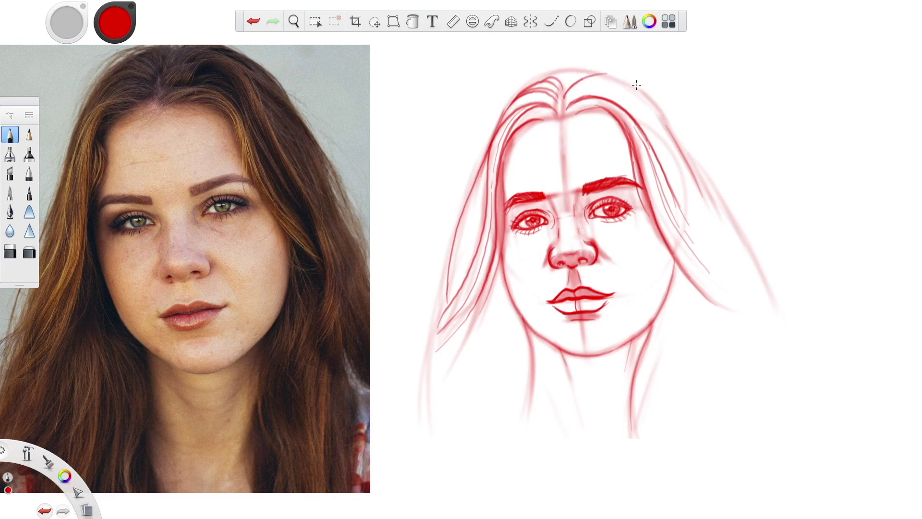
Draw a second right hair section arching from the crown down past the cheek, darkening the strands at its root near the parting.
mouse_move(613, 82)
left_mouse_down()
mouse_move(624, 78)
mouse_move(647, 102)
mouse_move(716, 247)
left_mouse_up()
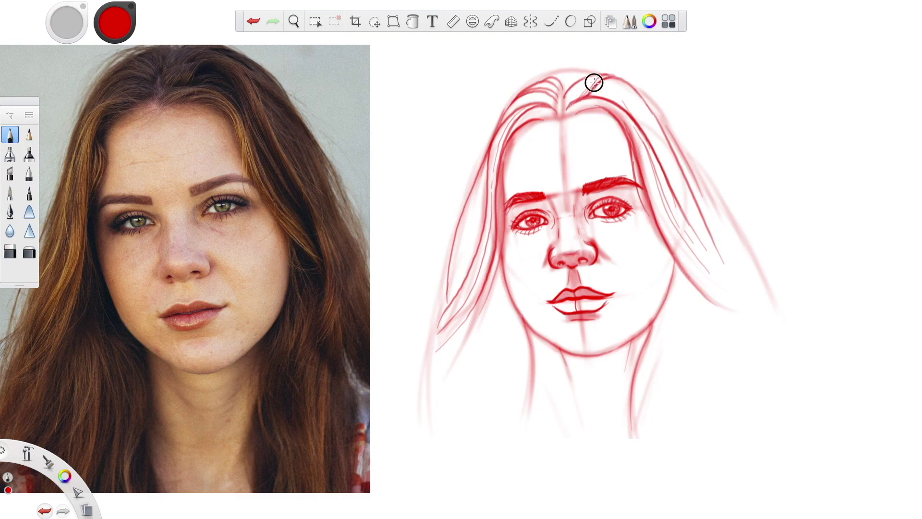
mouse_move(586, 97)
left_mouse_down()
mouse_move(611, 77)
mouse_move(581, 99)
mouse_move(568, 91)
mouse_move(603, 74)
left_mouse_up()
left_click_drag(632, 87, 657, 120)
Transform the portrait sketch to enlarge it and reposition it beside the reference photo.
key("v")
left_click_drag(596, 250, 616, 254)
left_click_drag(668, 353, 665, 374)
key("v")
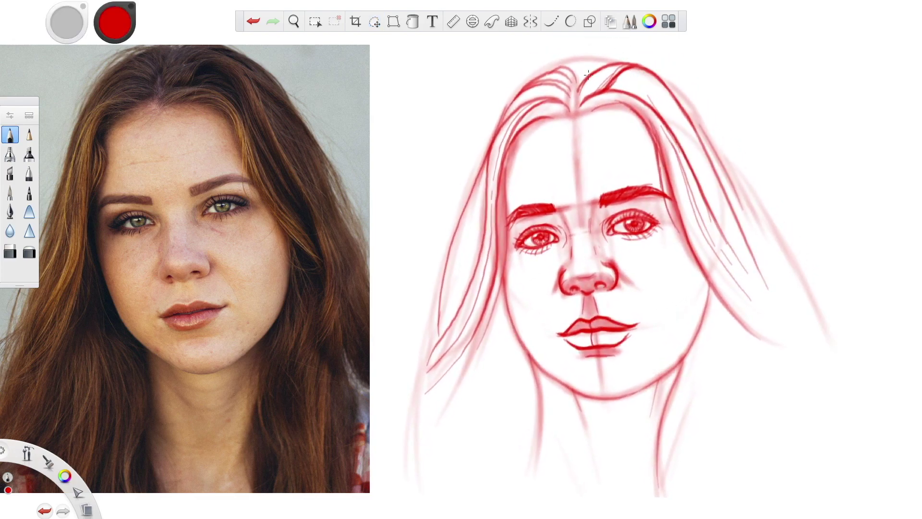
Reinforce the right hairline with strands along the temple and a darker lock edge sweeping down past the jaw, undoing misplaced strokes.
mouse_move(663, 120)
left_mouse_down()
mouse_move(700, 192)
mouse_move(700, 239)
left_mouse_up()
mouse_move(726, 301)
left_mouse_down()
mouse_move(701, 264)
mouse_move(663, 148)
left_mouse_up()
key("ctrl+z")
left_click_drag(763, 341, 681, 197)
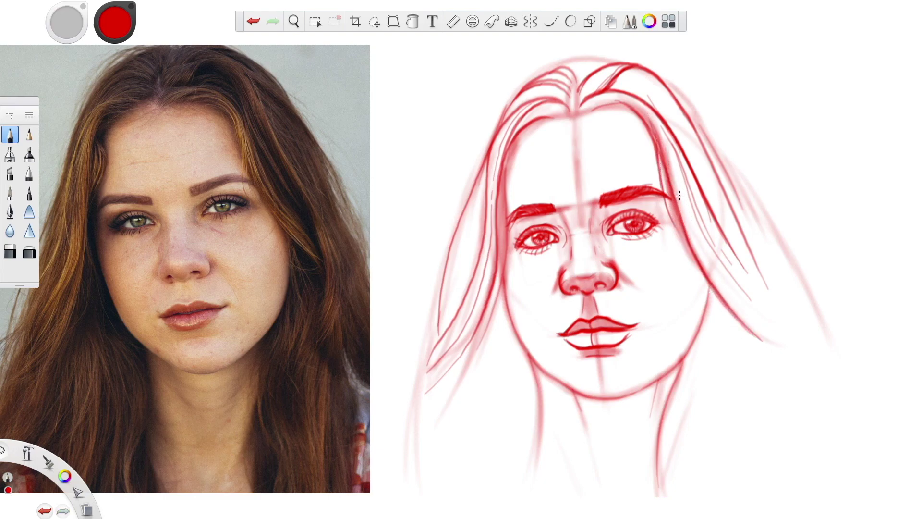
key("ctrl+z")
key("ctrl+z")
mouse_move(663, 151)
left_mouse_down()
mouse_move(635, 107)
mouse_move(662, 149)
mouse_move(643, 114)
mouse_move(621, 102)
mouse_move(594, 109)
left_mouse_up()
key("ctrl+z")
mouse_move(658, 145)
left_mouse_down()
mouse_move(629, 103)
mouse_move(581, 111)
mouse_move(642, 128)
mouse_move(713, 253)
left_mouse_up()
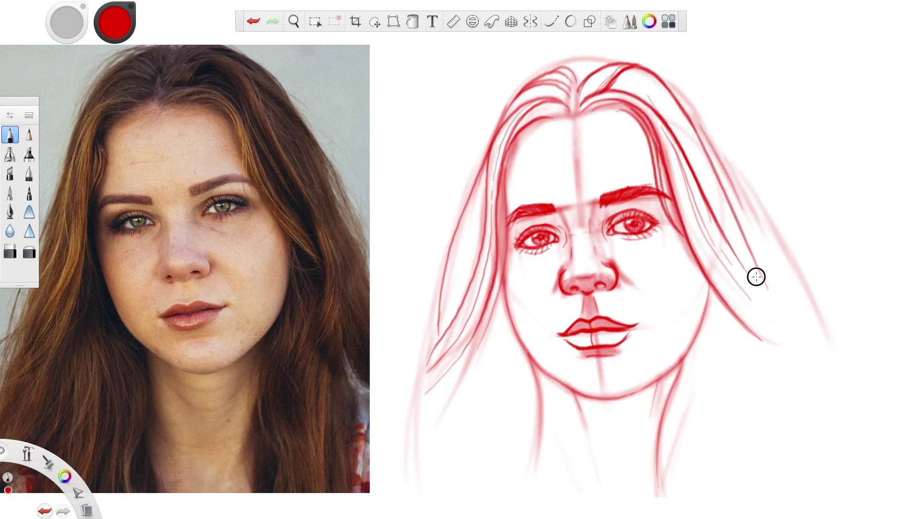
Draw the outer right locks curving inward beside the jaw, an outermost edge beyond them, and short curved strands across the crown.
left_click_drag(694, 127, 758, 267)
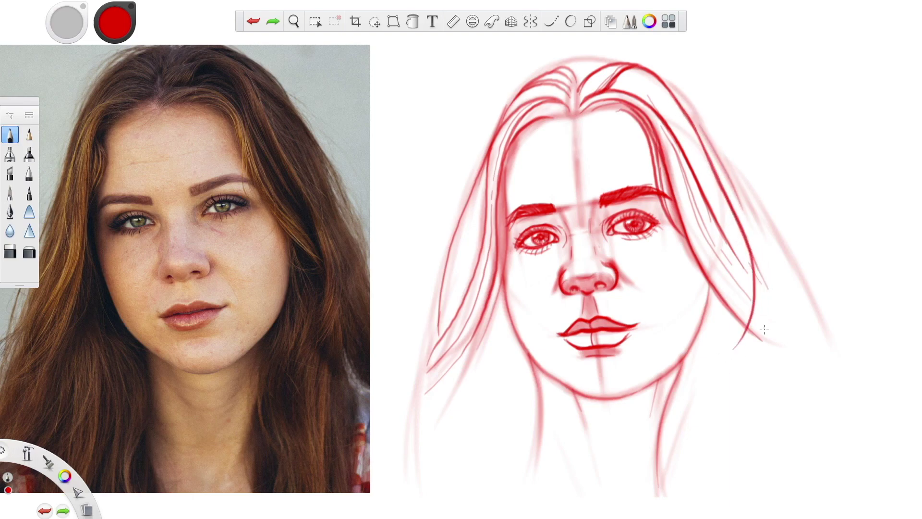
mouse_move(742, 356)
left_mouse_down()
mouse_move(762, 328)
mouse_move(766, 231)
mouse_move(691, 109)
mouse_move(643, 69)
left_mouse_up()
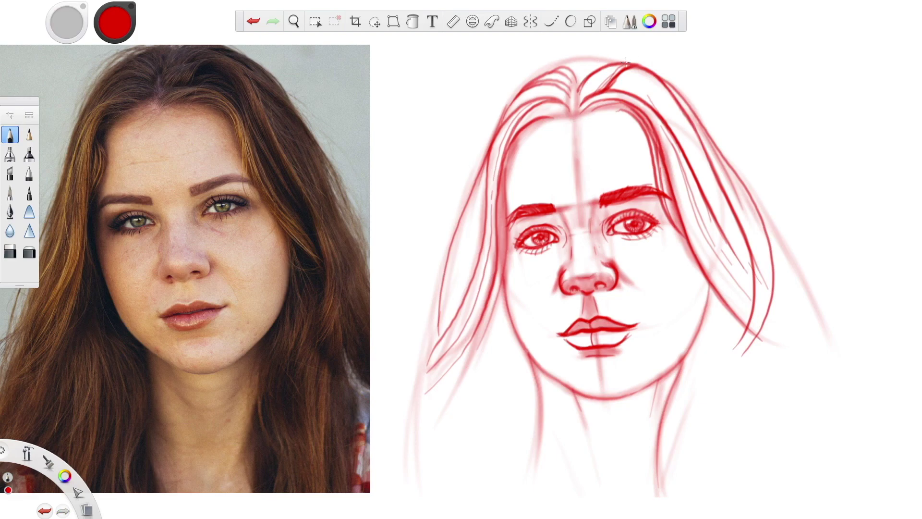
left_click_drag(589, 59, 569, 64)
left_click_drag(762, 216, 795, 303)
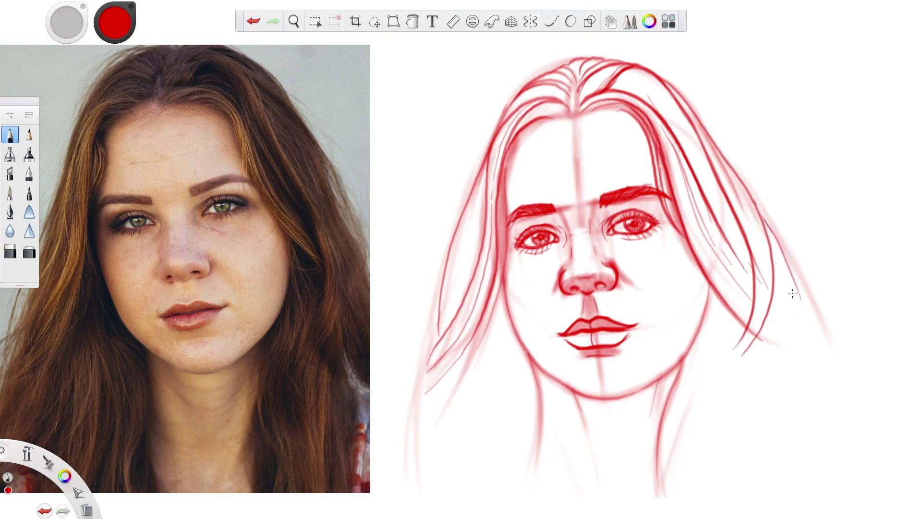
key("ctrl+z")
mouse_move(758, 208)
left_mouse_down()
mouse_move(801, 301)
mouse_move(806, 365)
left_mouse_up()
Draw the long lower-right lock falling from the jaw, with several strands beside the neck.
left_click_drag(733, 310, 692, 468)
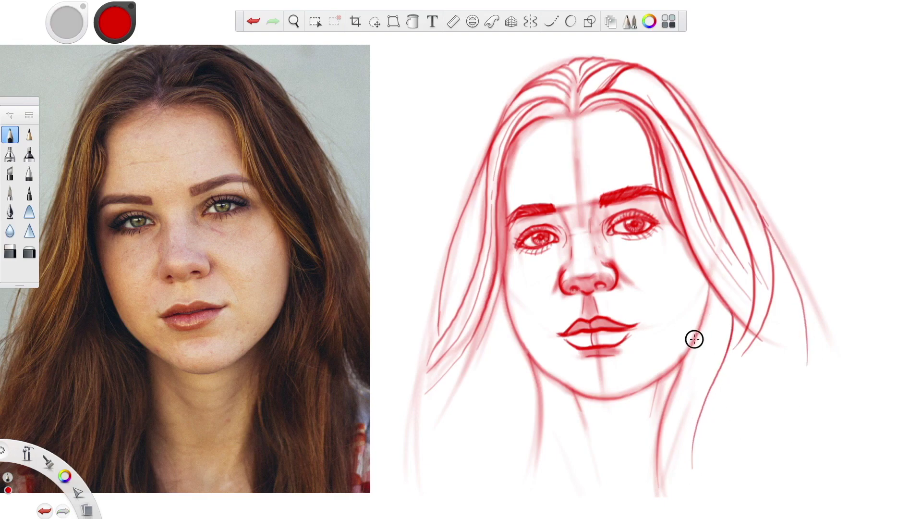
left_click_drag(687, 355, 672, 464)
left_click_drag(677, 381, 673, 472)
mouse_move(665, 399)
left_mouse_down()
mouse_move(675, 474)
mouse_move(682, 362)
mouse_move(661, 443)
left_mouse_up()
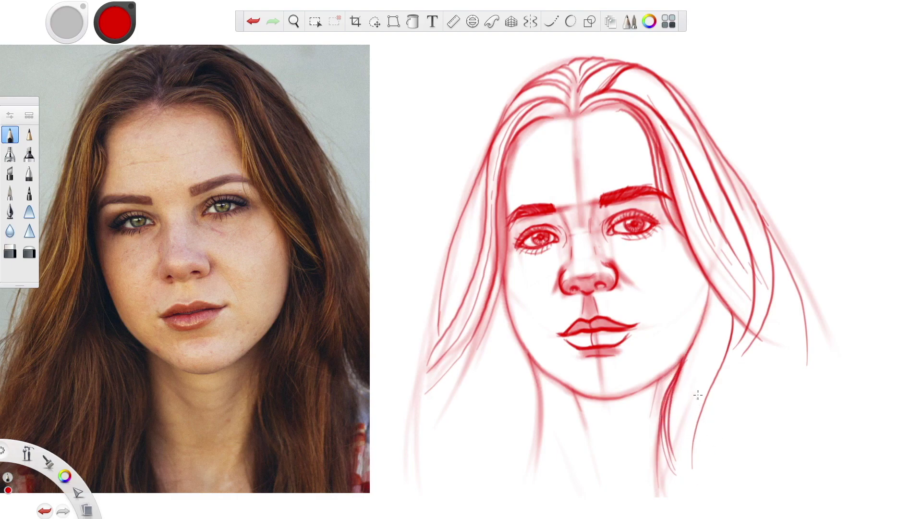
mouse_move(695, 474)
left_mouse_down()
mouse_move(700, 420)
mouse_move(733, 311)
left_mouse_up()
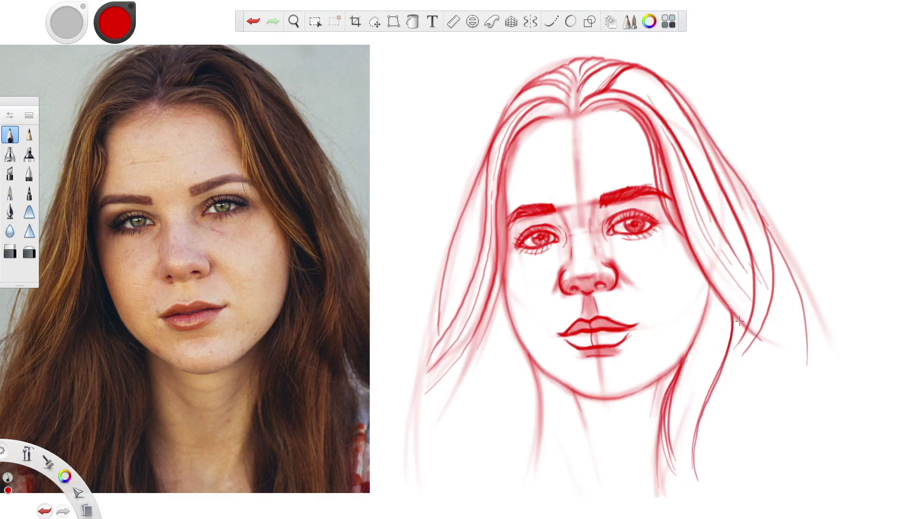
Firm up the face contour along both cheeks and draw long strands falling beside the left of the neck.
left_click_drag(684, 358, 716, 276)
left_click_drag(539, 367, 512, 314)
key("ctrl+z")
left_click_drag(531, 358, 502, 278)
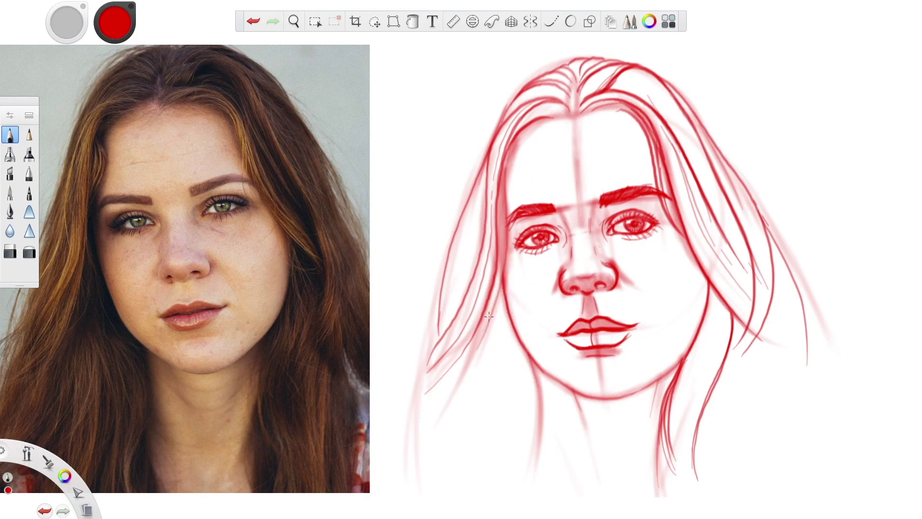
mouse_move(492, 292)
left_mouse_down()
mouse_move(459, 375)
mouse_move(433, 472)
left_mouse_up()
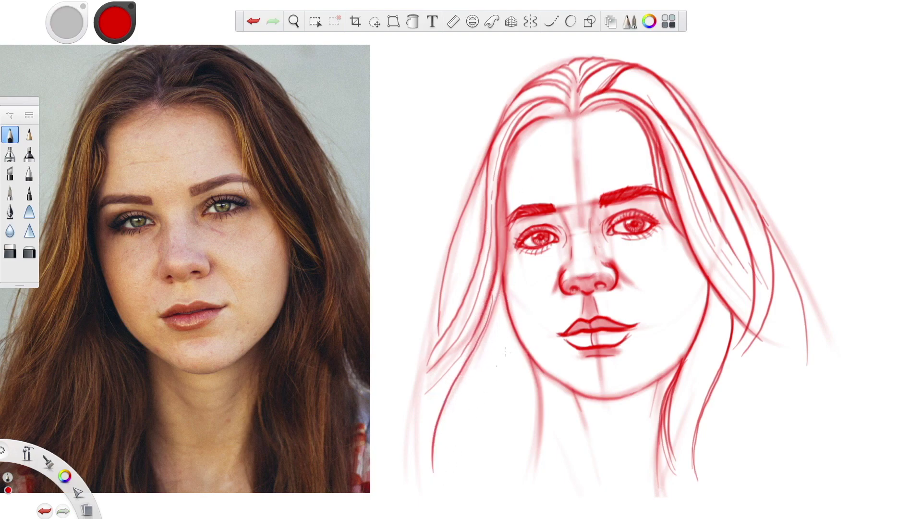
mouse_move(497, 447)
left_mouse_down()
mouse_move(490, 341)
mouse_move(506, 345)
mouse_move(523, 444)
mouse_move(541, 402)
mouse_move(527, 354)
mouse_move(542, 412)
mouse_move(538, 452)
left_mouse_up()
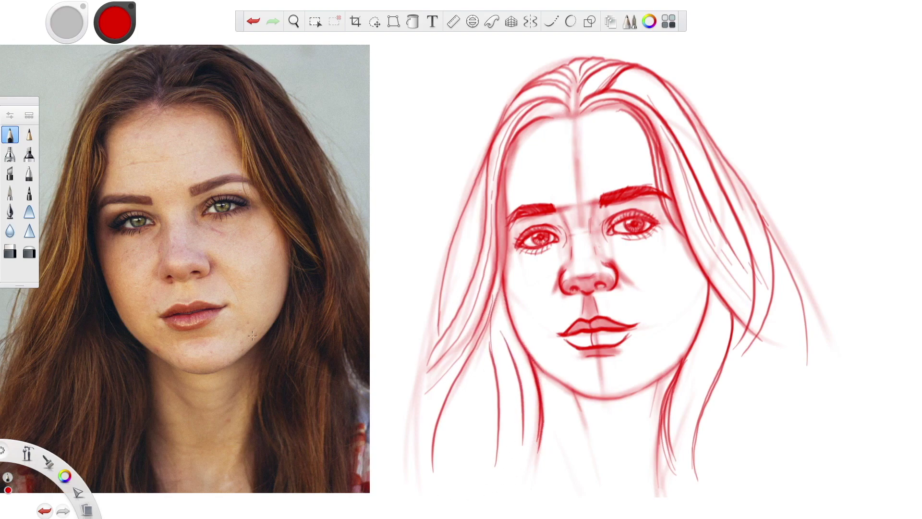
Shade the hair behind the jaw on both sides of the neck with the softer, broader pencil.
left_click(29, 134)
mouse_move(516, 409)
left_mouse_down()
mouse_move(464, 368)
mouse_move(535, 403)
mouse_move(479, 351)
mouse_move(531, 376)
mouse_move(490, 332)
mouse_move(509, 341)
mouse_move(492, 286)
mouse_move(504, 295)
mouse_move(494, 259)
mouse_move(504, 249)
mouse_move(501, 180)
mouse_move(501, 265)
mouse_move(500, 253)
mouse_move(479, 351)
mouse_move(504, 297)
left_mouse_up()
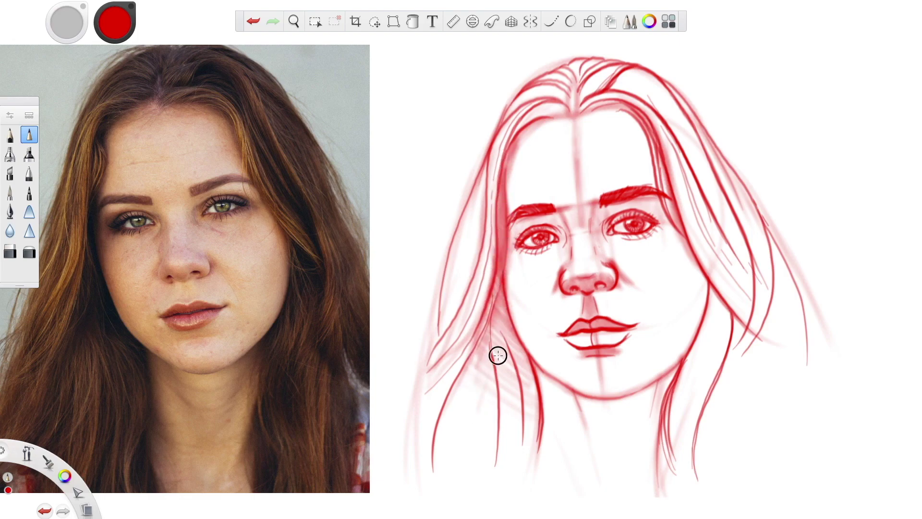
mouse_move(531, 424)
left_mouse_down()
mouse_move(500, 352)
mouse_move(496, 274)
left_mouse_up()
mouse_move(671, 356)
left_mouse_down()
mouse_move(671, 373)
mouse_move(690, 352)
mouse_move(669, 415)
mouse_move(705, 356)
mouse_move(692, 377)
mouse_move(711, 293)
mouse_move(720, 326)
mouse_move(686, 383)
mouse_move(730, 360)
mouse_move(712, 317)
left_mouse_up()
left_click_drag(734, 357, 711, 294)
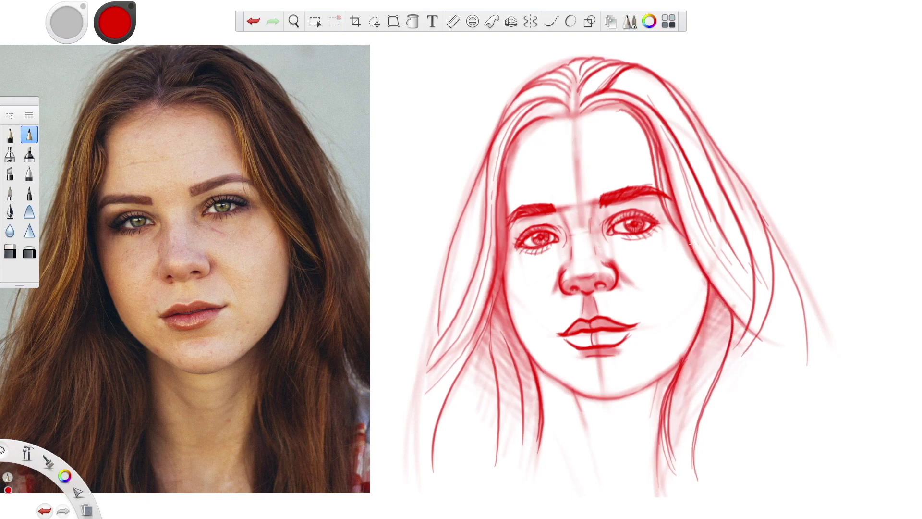
Shade the long right hair section from crown to tip, and the roots around the parting.
mouse_move(745, 263)
left_mouse_down()
mouse_move(748, 303)
mouse_move(741, 214)
mouse_move(718, 211)
mouse_move(663, 107)
mouse_move(625, 82)
mouse_move(682, 122)
mouse_move(716, 206)
mouse_move(624, 82)
mouse_move(698, 150)
mouse_move(727, 222)
mouse_move(727, 280)
mouse_move(727, 237)
mouse_move(704, 195)
left_mouse_up()
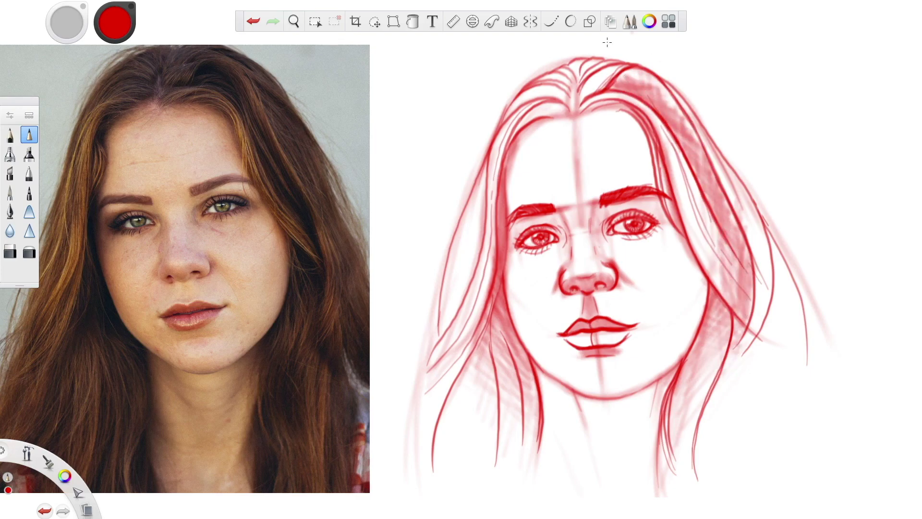
mouse_move(564, 107)
left_mouse_down()
mouse_move(550, 87)
mouse_move(543, 101)
mouse_move(552, 113)
left_mouse_up()
mouse_move(593, 89)
left_mouse_down()
mouse_move(618, 70)
mouse_move(613, 84)
mouse_move(639, 74)
mouse_move(659, 79)
mouse_move(679, 132)
mouse_move(718, 180)
mouse_move(758, 324)
left_mouse_up()
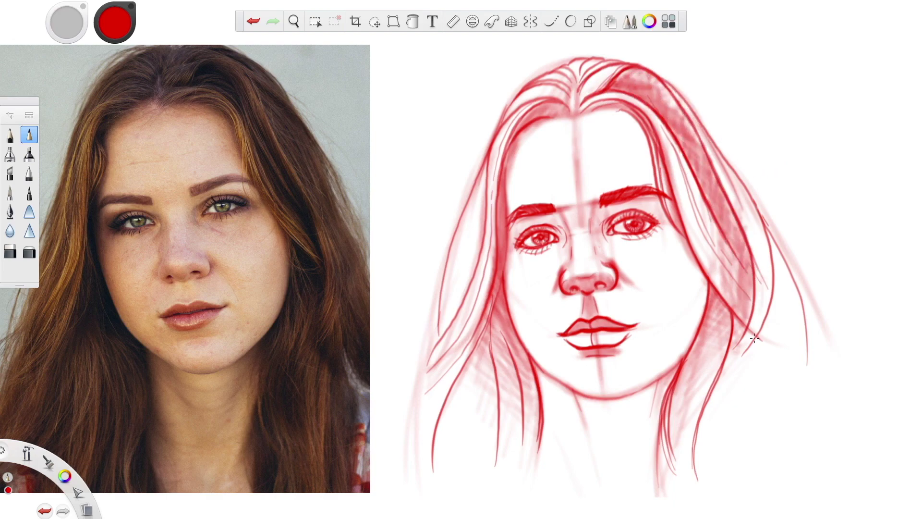
Add light shading to the outer left hair and the lower right locks beside the neck and shoulder.
mouse_move(480, 230)
left_mouse_down()
mouse_move(475, 195)
mouse_move(476, 231)
mouse_move(461, 261)
left_mouse_up()
left_click_drag(494, 337, 478, 387)
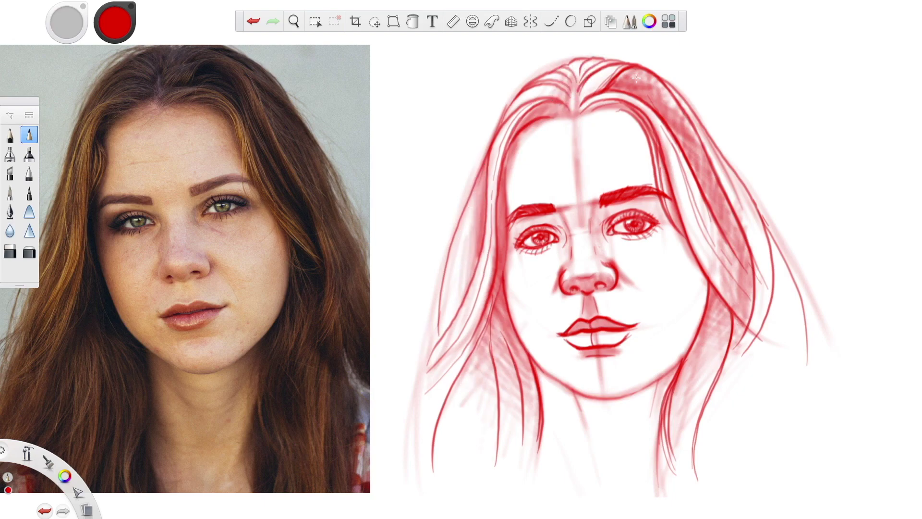
mouse_move(759, 228)
left_mouse_down()
mouse_move(782, 276)
mouse_move(773, 317)
mouse_move(795, 294)
mouse_move(791, 334)
left_mouse_up()
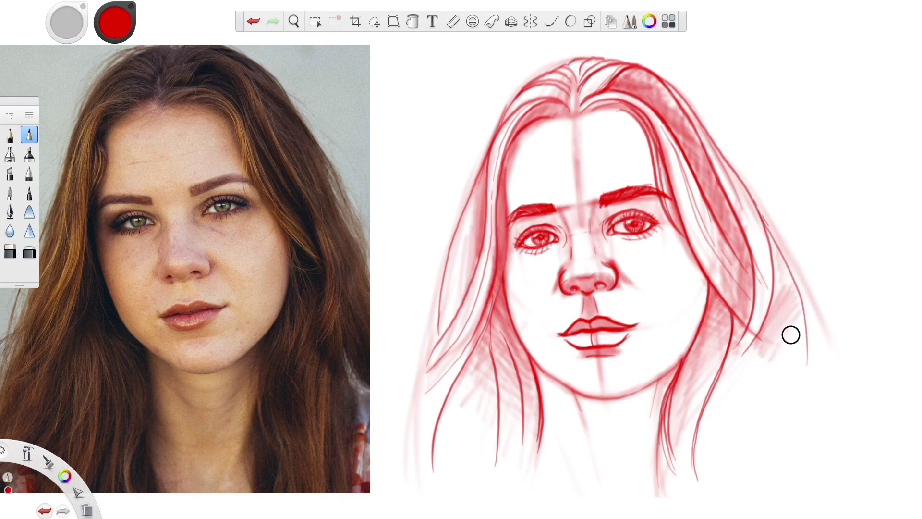
mouse_move(705, 410)
left_mouse_down()
mouse_move(724, 393)
mouse_move(704, 368)
mouse_move(656, 457)
mouse_move(712, 428)
mouse_move(693, 461)
mouse_move(764, 375)
mouse_move(728, 405)
mouse_move(747, 318)
mouse_move(700, 339)
mouse_move(699, 300)
left_mouse_up()
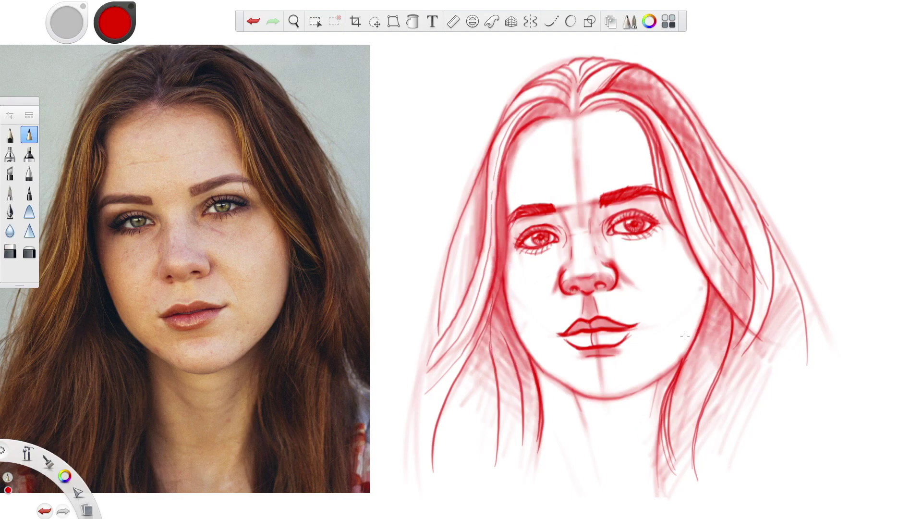
Darken the left hairline with the sharper pencil, from the forehead down along the temple to the cheek.
left_click(11, 135)
left_click_drag(486, 306, 425, 379)
mouse_move(548, 117)
left_mouse_down()
mouse_move(519, 134)
mouse_move(500, 173)
mouse_move(513, 160)
mouse_move(508, 199)
left_mouse_up()
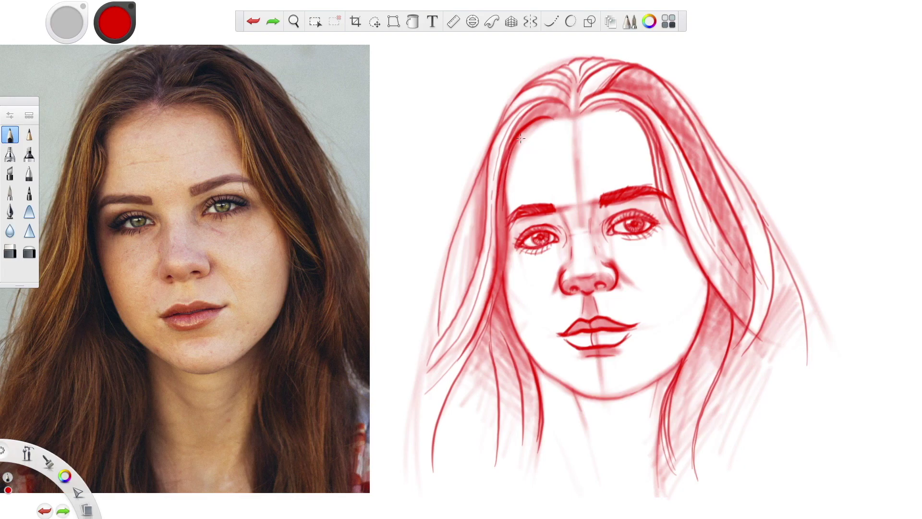
left_click_drag(520, 134, 506, 194)
mouse_move(513, 146)
left_mouse_down()
mouse_move(500, 259)
mouse_move(492, 203)
mouse_move(503, 199)
mouse_move(502, 275)
left_mouse_up()
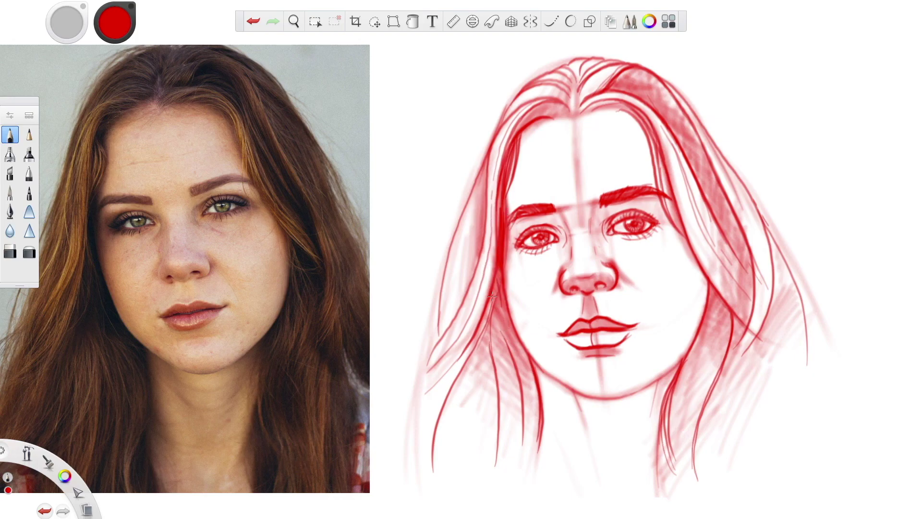
Fill the hair below the left cheek with fanned-out strands, darkest where they gather beside the jaw.
mouse_move(471, 356)
left_mouse_down()
mouse_move(498, 314)
mouse_move(535, 404)
left_mouse_up()
mouse_move(502, 326)
left_mouse_down()
mouse_move(535, 416)
mouse_move(534, 446)
mouse_move(523, 440)
mouse_move(518, 450)
left_mouse_up()
mouse_move(500, 347)
left_mouse_down()
mouse_move(520, 453)
mouse_move(512, 424)
mouse_move(509, 456)
mouse_move(490, 443)
left_mouse_up()
mouse_move(488, 353)
left_mouse_down()
mouse_move(491, 424)
mouse_move(478, 456)
left_mouse_up()
mouse_move(493, 337)
left_mouse_down()
mouse_move(480, 458)
mouse_move(459, 454)
mouse_move(452, 463)
mouse_move(436, 448)
left_mouse_up()
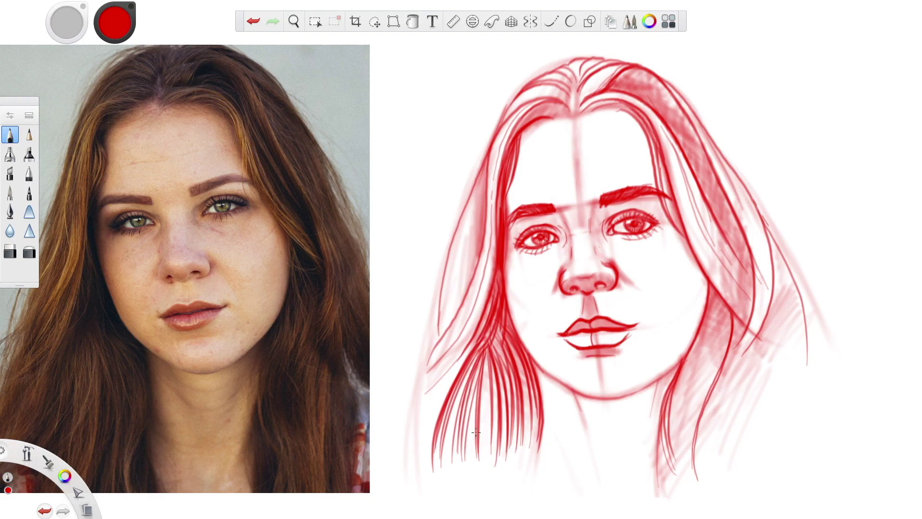
left_click_drag(492, 334, 513, 382)
mouse_move(503, 315)
left_mouse_down()
mouse_move(514, 359)
mouse_move(503, 328)
mouse_move(505, 430)
left_mouse_up()
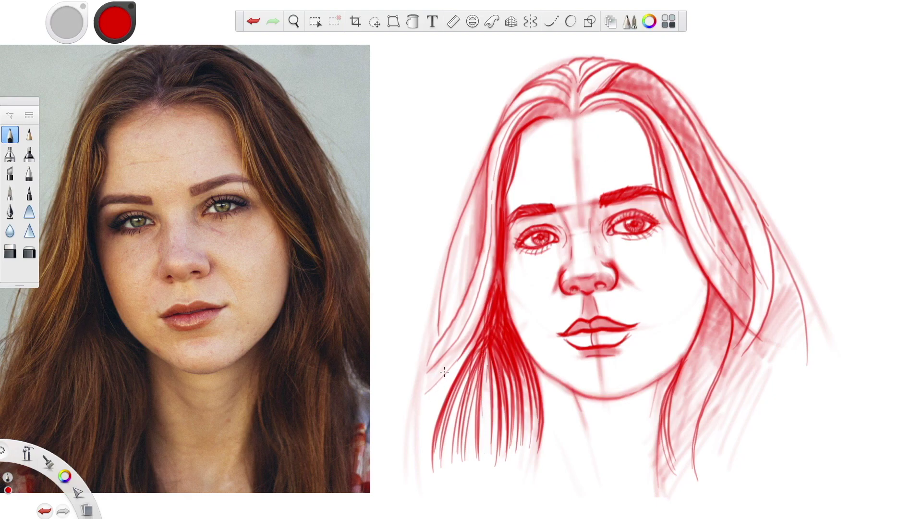
Draw fine strands through the left front lock, from near the parting past the temple to its flared lower ends.
left_click_drag(478, 331, 443, 385)
left_click_drag(484, 312, 435, 395)
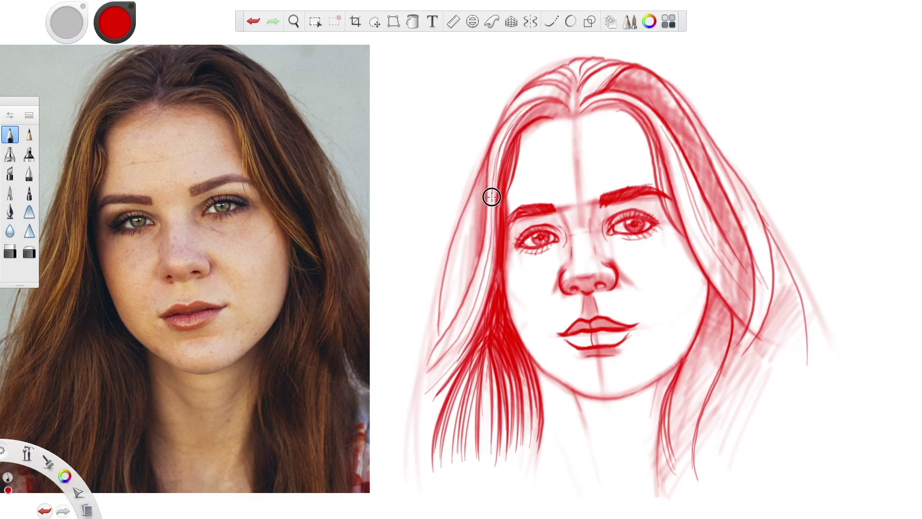
left_click_drag(473, 320, 415, 381)
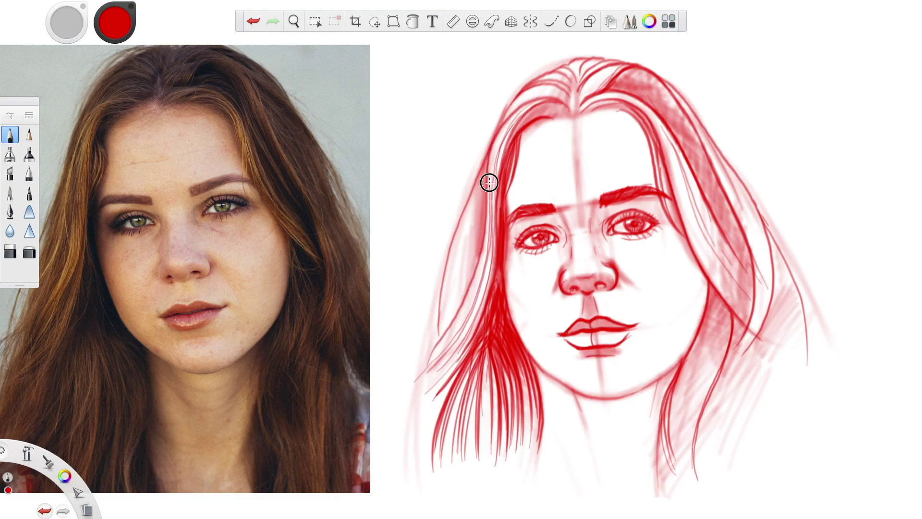
mouse_move(546, 104)
left_mouse_down()
mouse_move(488, 188)
mouse_move(470, 292)
mouse_move(435, 346)
mouse_move(476, 279)
mouse_move(495, 139)
mouse_move(508, 116)
mouse_move(554, 97)
left_mouse_up()
mouse_move(496, 191)
left_mouse_down()
mouse_move(482, 287)
mouse_move(420, 407)
mouse_move(490, 253)
left_mouse_up()
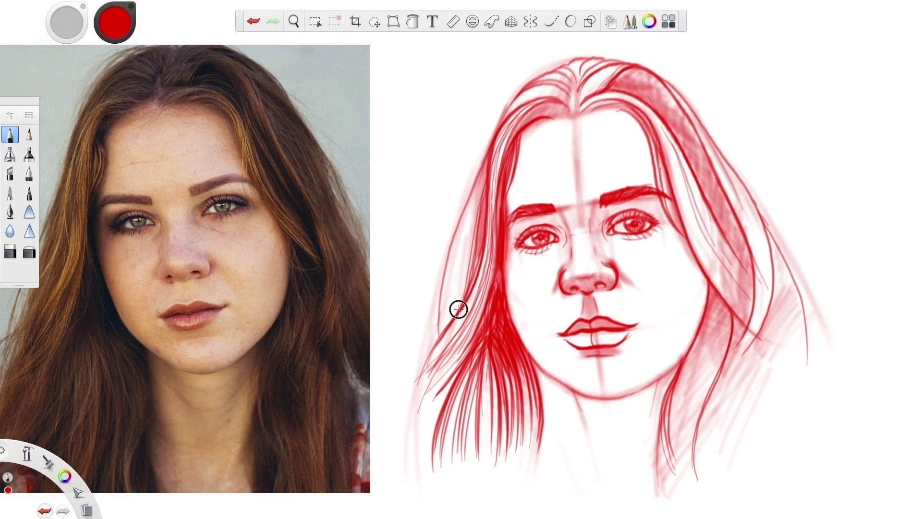
Draw fine strands through the outer left lock, following its curve from the temple down to its lower ends.
left_click_drag(458, 310, 491, 156)
left_click_drag(453, 315, 502, 139)
left_click_drag(452, 317, 494, 157)
left_click_drag(447, 323, 465, 217)
left_click_drag(446, 318, 504, 129)
mouse_move(439, 335)
left_mouse_down()
mouse_move(454, 234)
mouse_move(501, 125)
left_mouse_up()
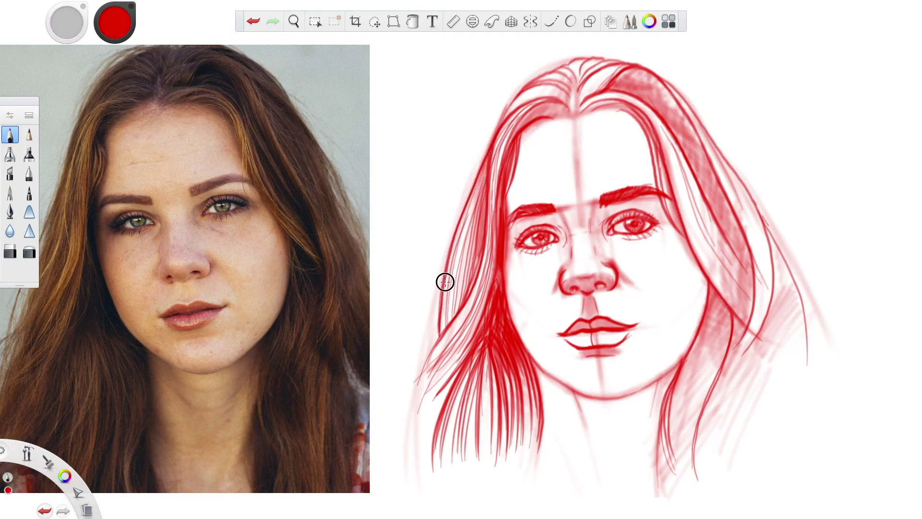
mouse_move(432, 348)
left_mouse_down()
mouse_move(456, 238)
mouse_move(442, 286)
mouse_move(447, 266)
left_mouse_up()
left_click_drag(417, 378, 452, 246)
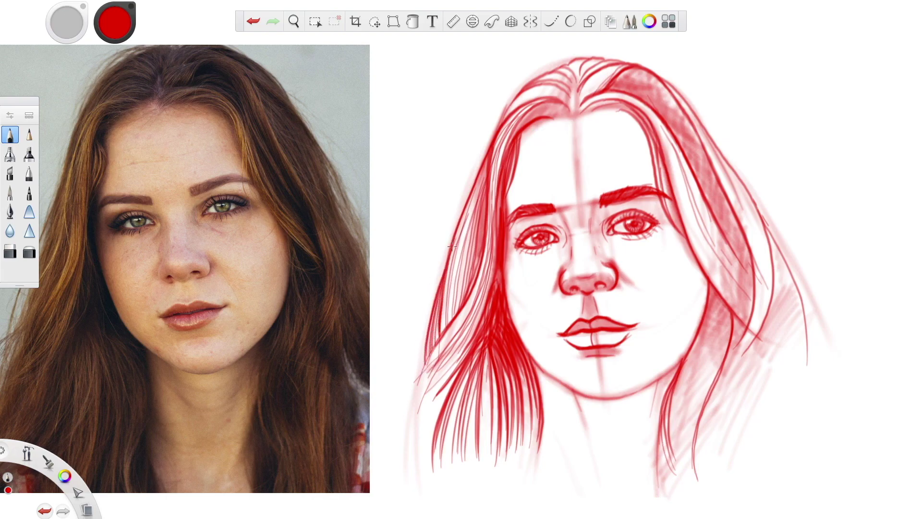
left_click_drag(419, 400, 440, 269)
left_click_drag(472, 228, 486, 169)
Fill the crown left of the parting and the left hairline with strands, and add a few along the right hairline.
left_click_drag(502, 125, 529, 91)
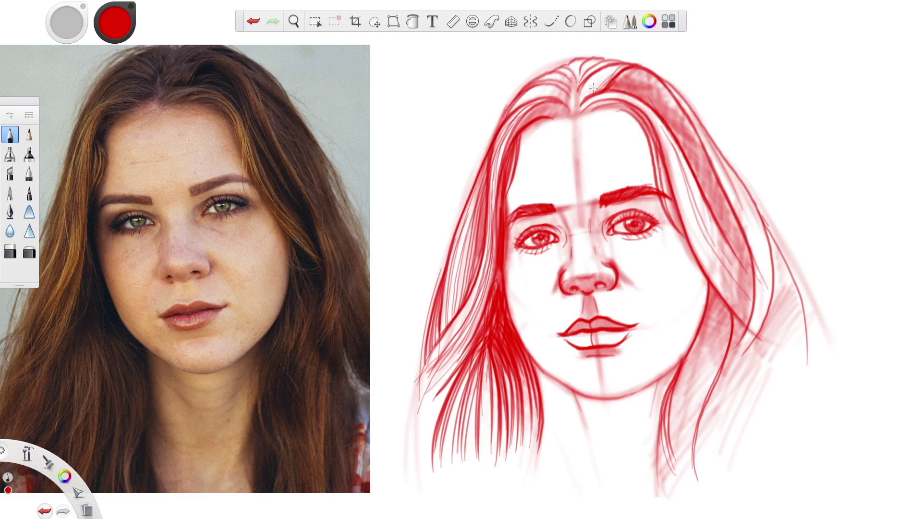
left_click_drag(520, 105, 507, 114)
mouse_move(570, 104)
left_mouse_down()
mouse_move(518, 102)
mouse_move(545, 94)
mouse_move(570, 105)
mouse_move(550, 85)
left_mouse_up()
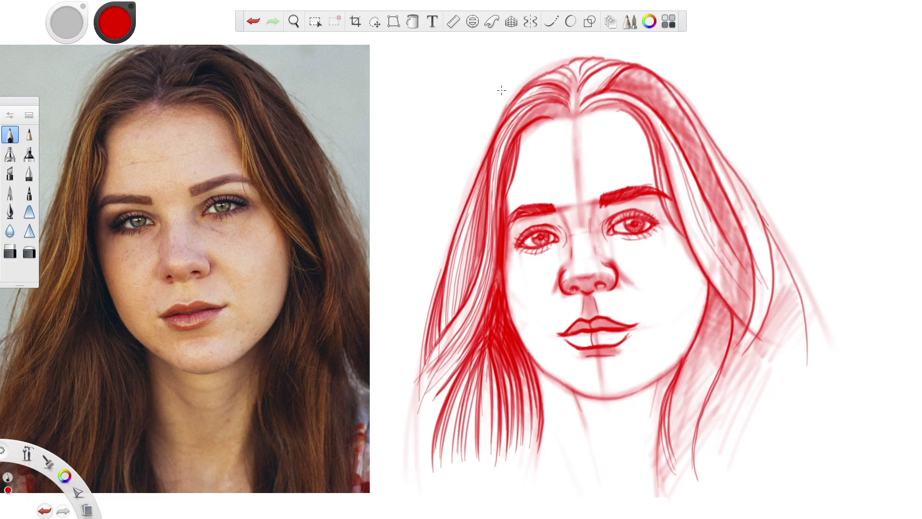
mouse_move(515, 129)
left_mouse_down()
mouse_move(561, 118)
mouse_move(523, 118)
mouse_move(559, 110)
mouse_move(519, 123)
mouse_move(566, 114)
mouse_move(533, 111)
mouse_move(518, 124)
mouse_move(564, 105)
mouse_move(540, 116)
mouse_move(508, 157)
left_mouse_up()
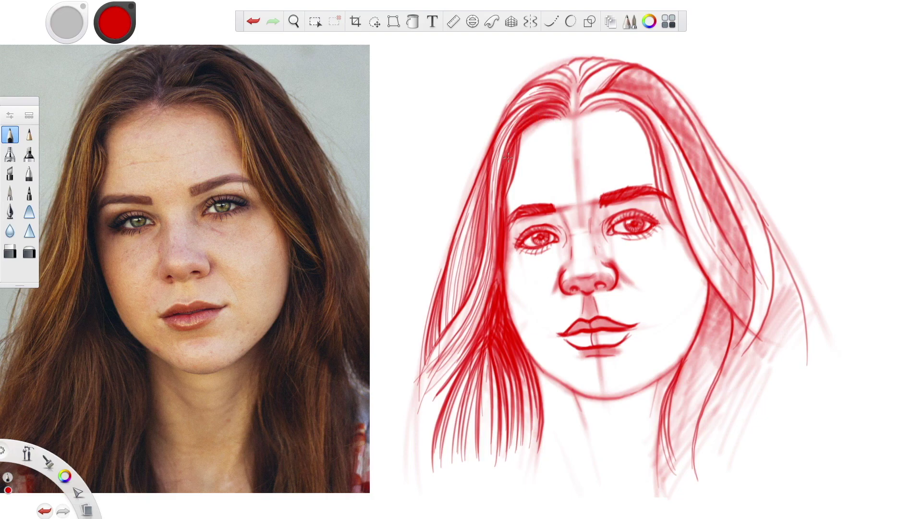
mouse_move(618, 111)
left_mouse_down()
mouse_move(636, 107)
mouse_move(692, 222)
mouse_move(750, 304)
mouse_move(696, 216)
mouse_move(663, 132)
mouse_move(584, 101)
mouse_move(654, 130)
mouse_move(729, 268)
mouse_move(657, 121)
left_mouse_up()
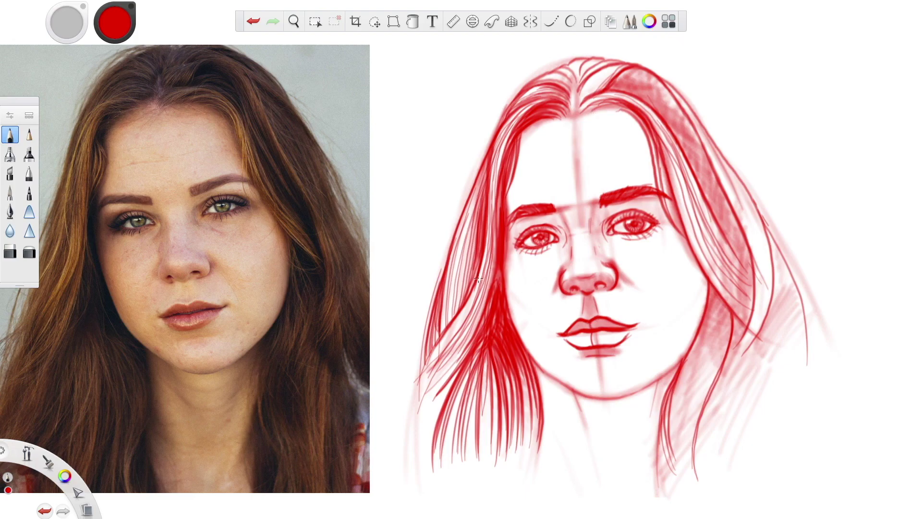
Extend the flared lower left hair with long outer strands and fill the gaps below the left cheek.
left_click_drag(448, 329, 415, 424)
mouse_move(479, 290)
left_mouse_down()
mouse_move(433, 363)
mouse_move(414, 424)
left_mouse_up()
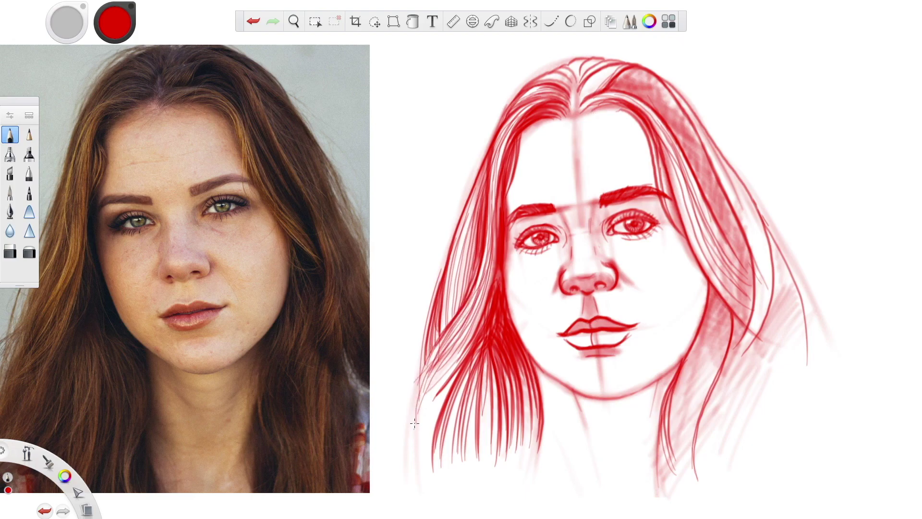
mouse_move(479, 299)
left_mouse_down()
mouse_move(439, 369)
mouse_move(419, 467)
left_mouse_up()
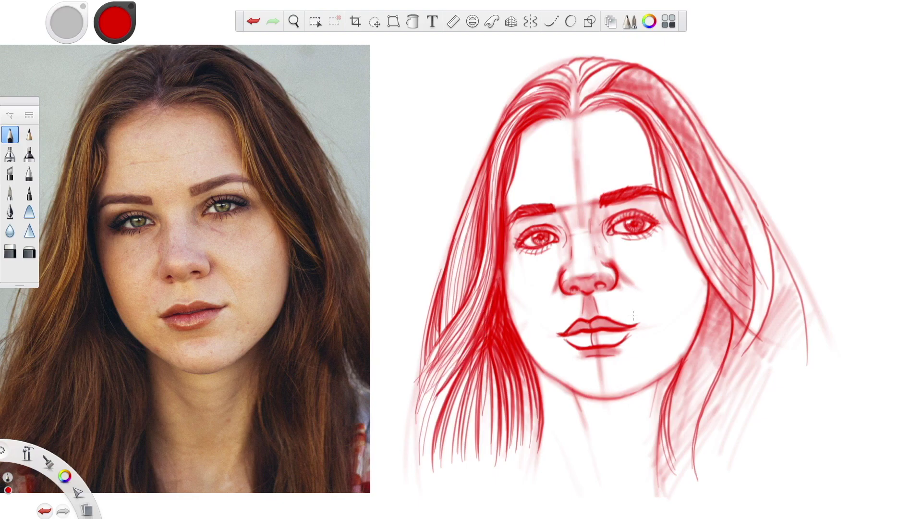
mouse_move(487, 335)
left_mouse_down()
mouse_move(469, 411)
mouse_move(485, 348)
mouse_move(487, 430)
left_mouse_up()
left_click_drag(492, 353, 497, 443)
left_click_drag(507, 377, 517, 445)
left_click_drag(522, 384, 528, 438)
left_click_drag(468, 229, 456, 313)
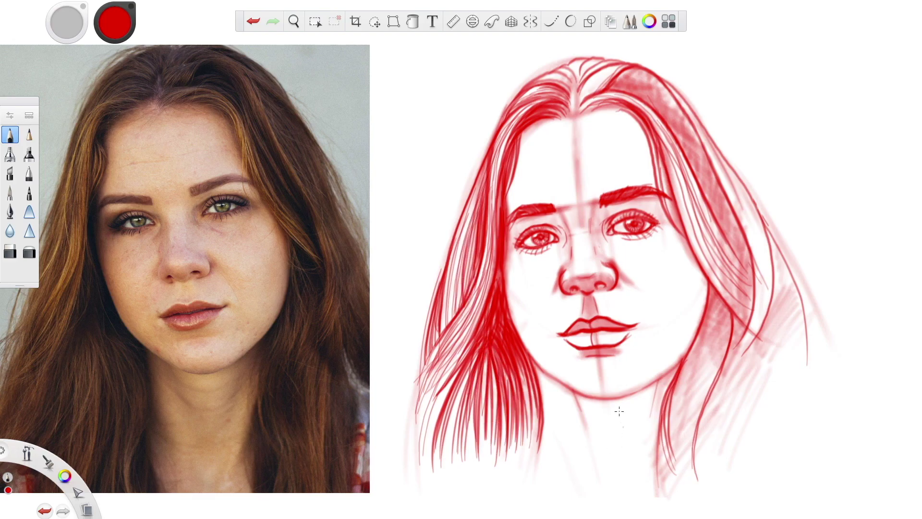
Draw strands through the right front lock and the hair below the right jaw, undoing the last stroke near the crown.
left_click_drag(680, 158, 729, 268)
left_click_drag(689, 174, 747, 280)
mouse_move(686, 202)
left_mouse_down()
mouse_move(720, 321)
mouse_move(692, 473)
left_mouse_up()
mouse_move(721, 308)
left_mouse_down()
mouse_move(677, 478)
mouse_move(665, 455)
mouse_move(701, 468)
left_mouse_up()
left_click_drag(694, 139, 749, 260)
mouse_move(622, 77)
left_mouse_down()
mouse_move(742, 252)
mouse_move(711, 190)
left_mouse_up()
key("ctrl+z")
Add dark strands right of the parting and down the outer right lock to its lower ends beside the neck.
left_click_drag(594, 95, 628, 67)
mouse_move(589, 97)
left_mouse_down()
mouse_move(623, 66)
mouse_move(615, 67)
left_mouse_up()
mouse_move(580, 100)
left_mouse_down()
mouse_move(606, 61)
mouse_move(705, 172)
left_mouse_up()
left_click_drag(713, 164, 751, 341)
left_click_drag(741, 185, 747, 342)
mouse_move(685, 111)
left_mouse_down()
mouse_move(761, 240)
mouse_move(749, 339)
left_mouse_up()
mouse_move(741, 186)
left_mouse_down()
mouse_move(762, 235)
mouse_move(742, 372)
left_mouse_up()
left_click_drag(742, 331, 719, 418)
Add loose strands along both outer edges of the hair and a thin stray lock over the right side of the forehead.
mouse_move(566, 68)
left_mouse_down()
mouse_move(467, 183)
mouse_move(461, 213)
left_mouse_up()
left_click_drag(506, 111, 448, 273)
left_click_drag(487, 140, 434, 298)
left_click_drag(486, 168, 435, 297)
left_click_drag(703, 124, 784, 272)
left_click_drag(671, 92, 753, 216)
left_click_drag(644, 68, 703, 143)
left_click_drag(641, 68, 688, 115)
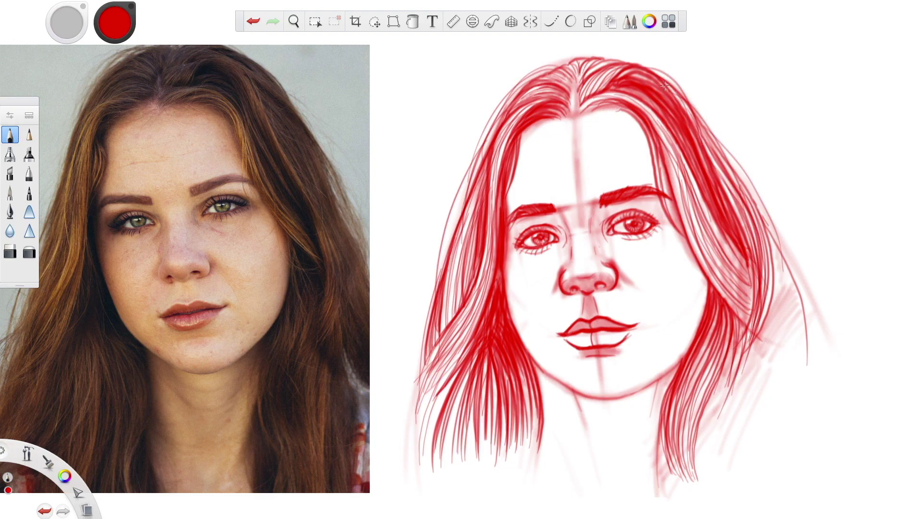
mouse_move(607, 105)
left_mouse_down()
mouse_move(678, 254)
mouse_move(659, 150)
mouse_move(690, 269)
left_mouse_up()
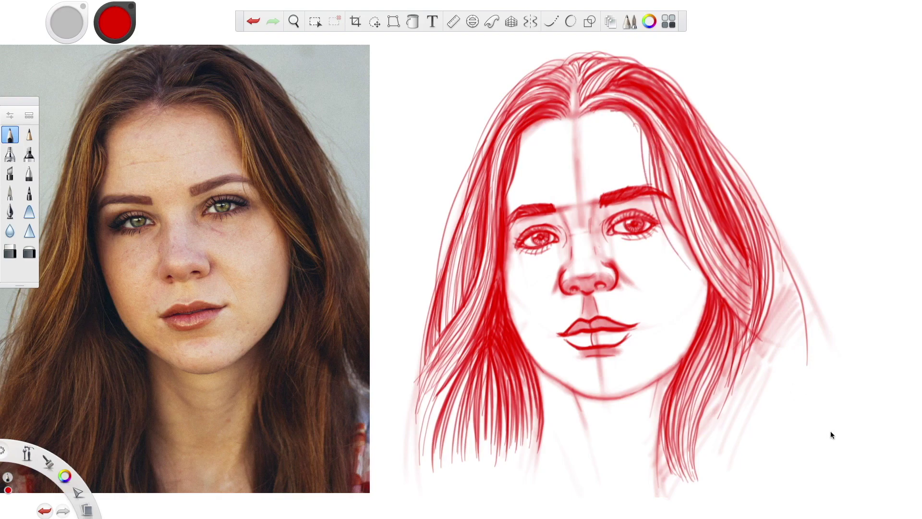
Hide the portrait's reference photo on Layer2, leaving only the red sketch on Layer1 shown.
left_click(610, 21)
left_click(834, 376)
left_click_drag(677, 365, 531, 373)
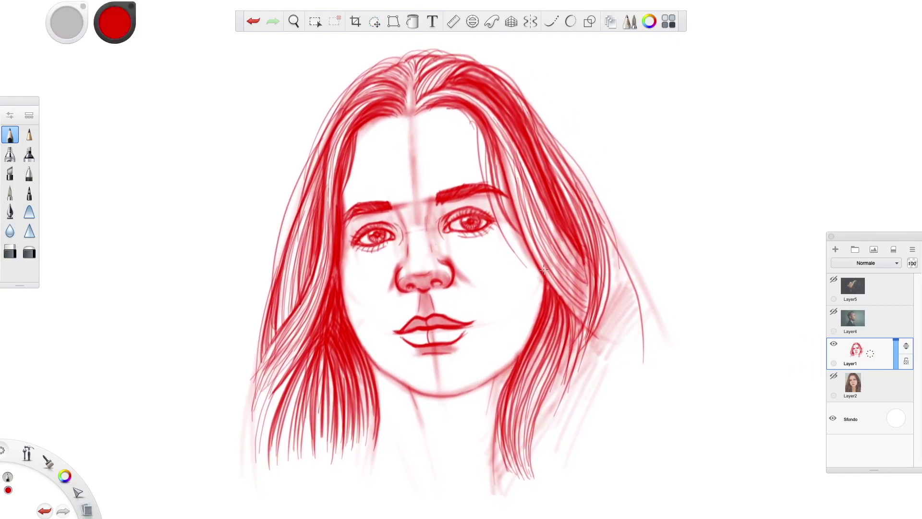
Darken the lower hair on both sides of the neck with short strands, densest beside the right jaw.
left_click_drag(546, 286, 519, 357)
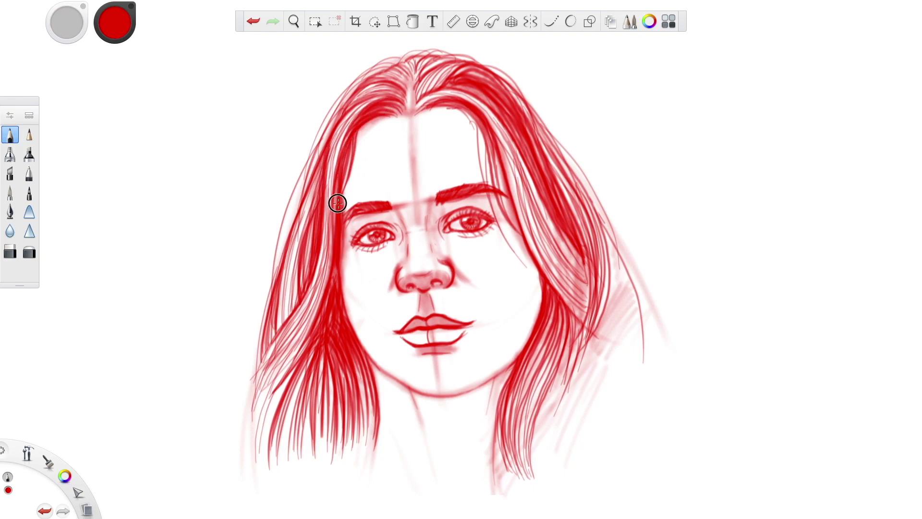
mouse_move(368, 369)
left_mouse_down()
mouse_move(374, 432)
mouse_move(369, 457)
mouse_move(357, 453)
left_mouse_up()
left_click_drag(527, 351, 504, 432)
mouse_move(552, 294)
left_mouse_down()
mouse_move(525, 387)
mouse_move(534, 383)
left_mouse_up()
left_click_drag(559, 312, 540, 406)
mouse_move(567, 337)
left_mouse_down()
mouse_move(570, 323)
mouse_move(568, 384)
left_mouse_up()
left_click_drag(579, 317, 583, 375)
left_click_drag(590, 279, 591, 314)
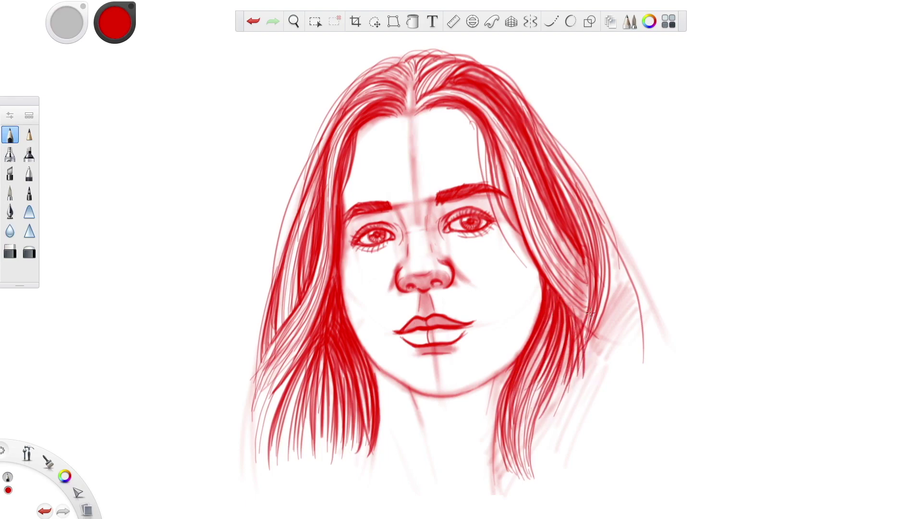
Deepen the strands of the right lock from its lower end up past the temple to the parting.
left_click_drag(546, 226, 604, 310)
left_click_drag(530, 197, 583, 290)
left_click_drag(510, 155, 536, 209)
mouse_move(498, 127)
left_mouse_down()
mouse_move(526, 177)
mouse_move(547, 188)
left_mouse_up()
mouse_move(492, 108)
left_mouse_down()
mouse_move(523, 151)
mouse_move(430, 83)
left_mouse_up()
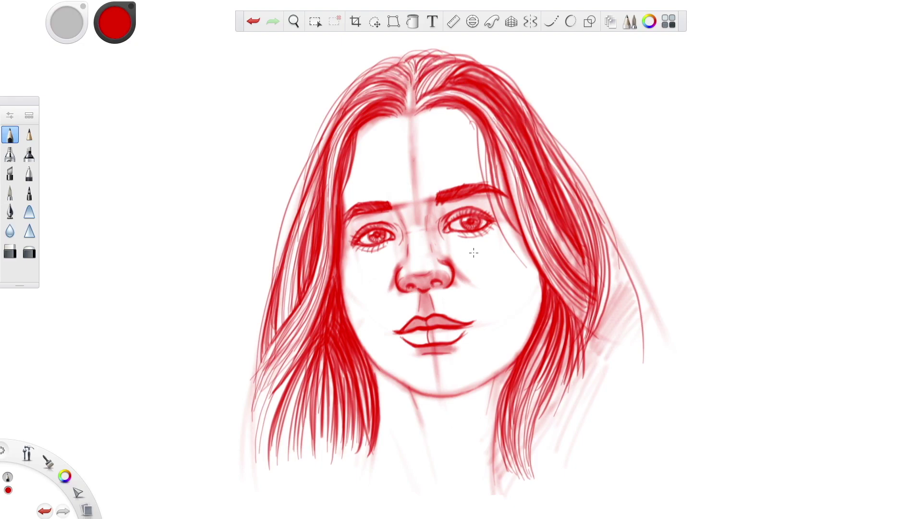
Enlarge the soft eraser and lighten the construction lines around the nose and above the upper lip.
left_click(30, 136)
left_click(30, 251)
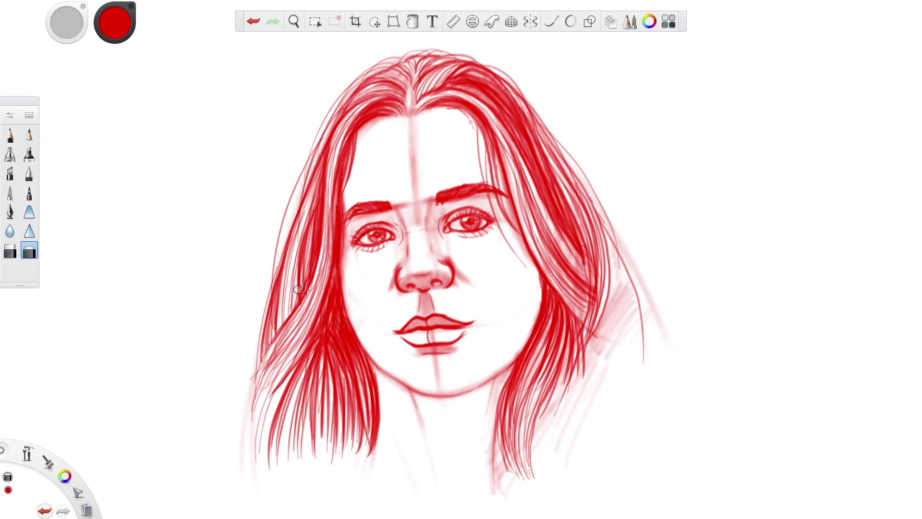
key("ctrl+z")
left_click_drag(67, 22, 175, 26)
left_click_drag(426, 306, 430, 290)
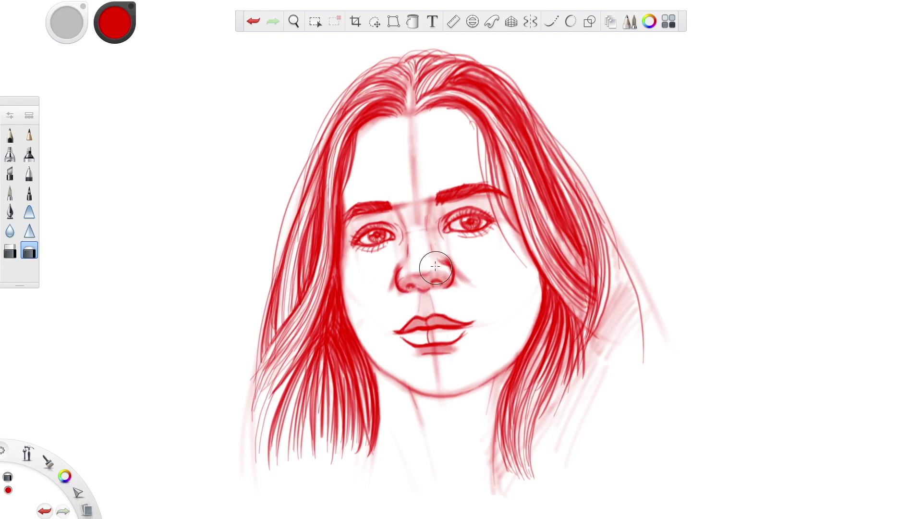
Shade the inner eye sockets and the sides of the nose bridge with the soft pencil.
left_click(29, 135)
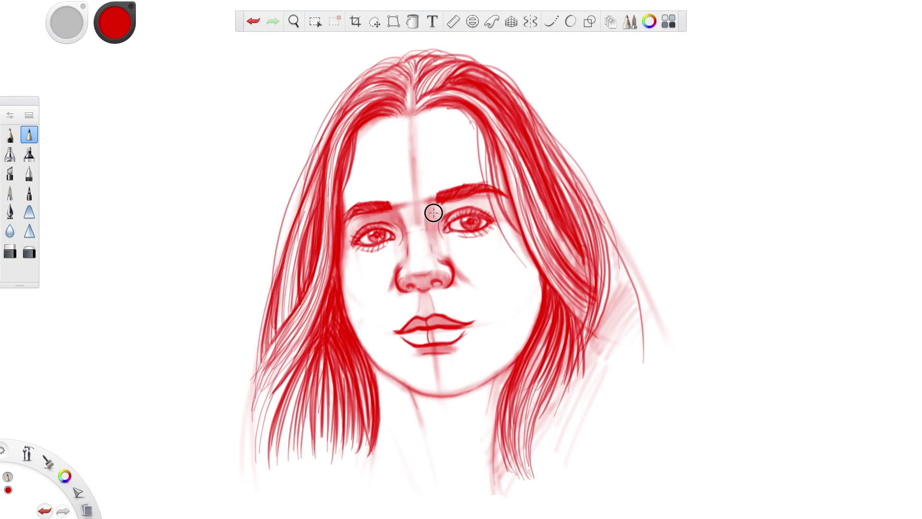
mouse_move(442, 198)
left_mouse_down()
mouse_move(451, 212)
mouse_move(476, 192)
left_mouse_up()
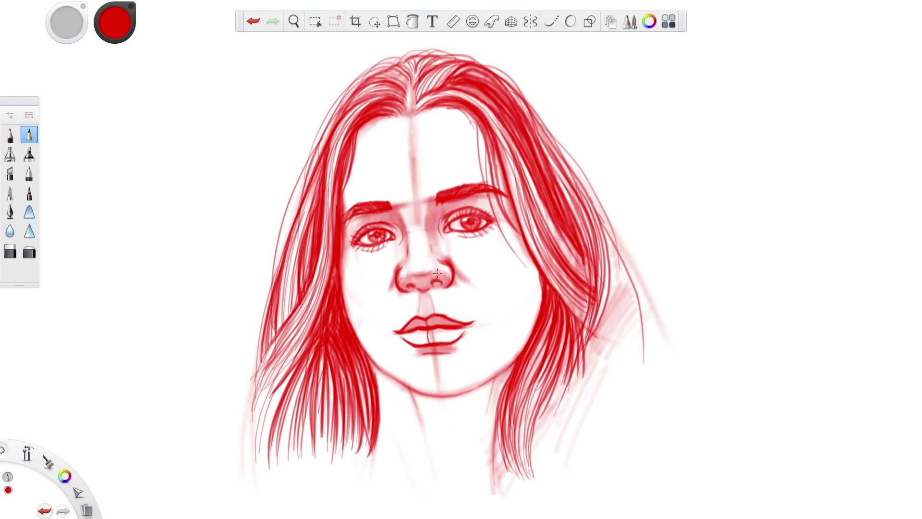
Erase the vertical guideline from the forehead, chin and lips, and redraw the line between the lips.
left_click(28, 252)
mouse_move(415, 220)
left_mouse_down()
mouse_move(417, 144)
mouse_move(414, 203)
left_mouse_up()
left_click_drag(436, 369, 442, 373)
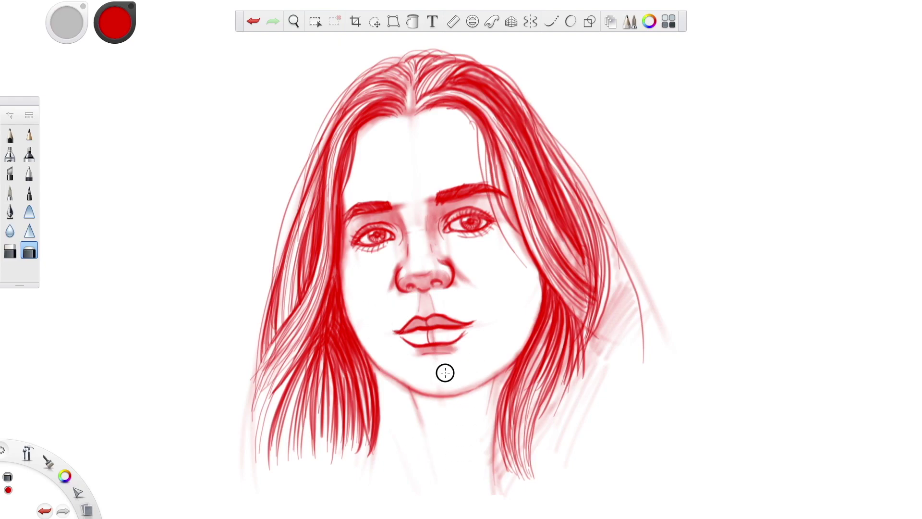
mouse_move(68, 25)
left_mouse_down()
mouse_move(32, 34)
mouse_move(62, 28)
left_mouse_up()
mouse_move(428, 336)
left_mouse_down()
mouse_move(443, 332)
mouse_move(424, 339)
mouse_move(419, 325)
left_mouse_up()
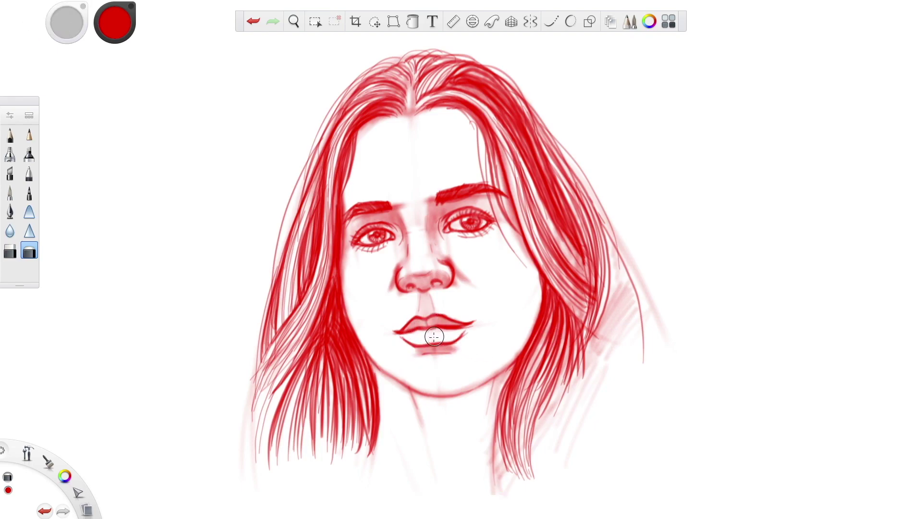
left_click(12, 134)
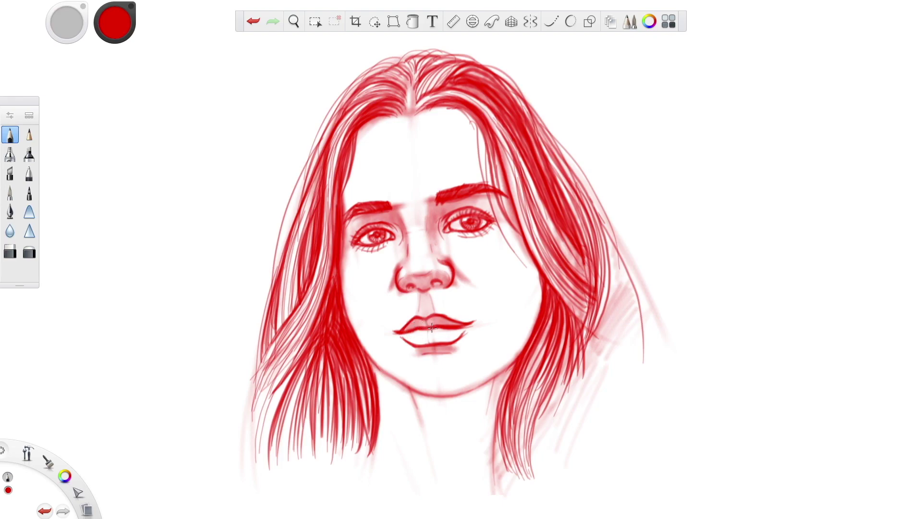
left_click_drag(439, 327, 422, 328)
Shade the right eye socket, the right cheek and jaw edge, and both sides of the forehead below the hairline.
left_click(29, 136)
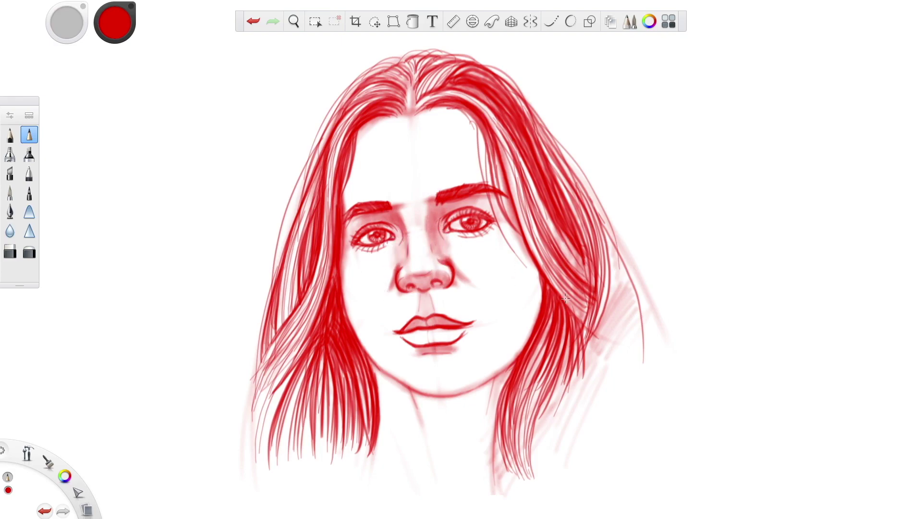
mouse_move(428, 206)
left_mouse_down()
mouse_move(446, 200)
mouse_move(446, 213)
mouse_move(479, 198)
left_mouse_up()
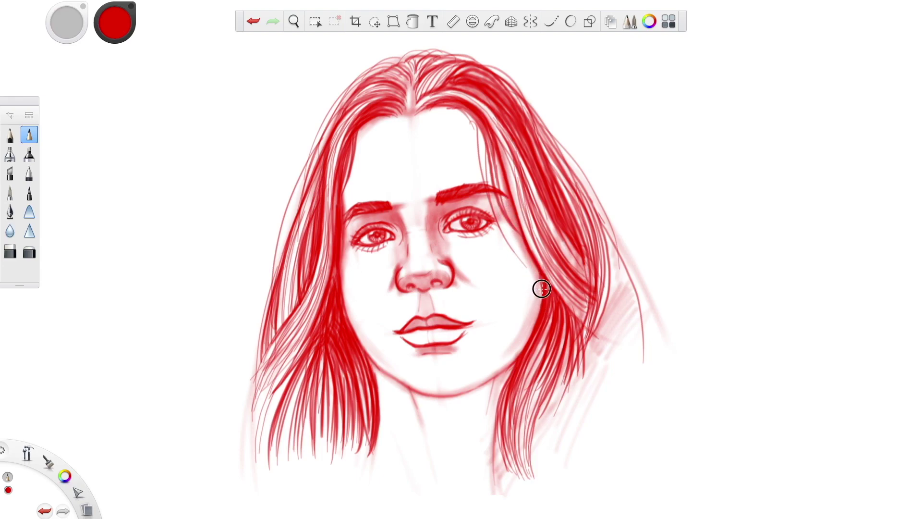
key("ctrl+z")
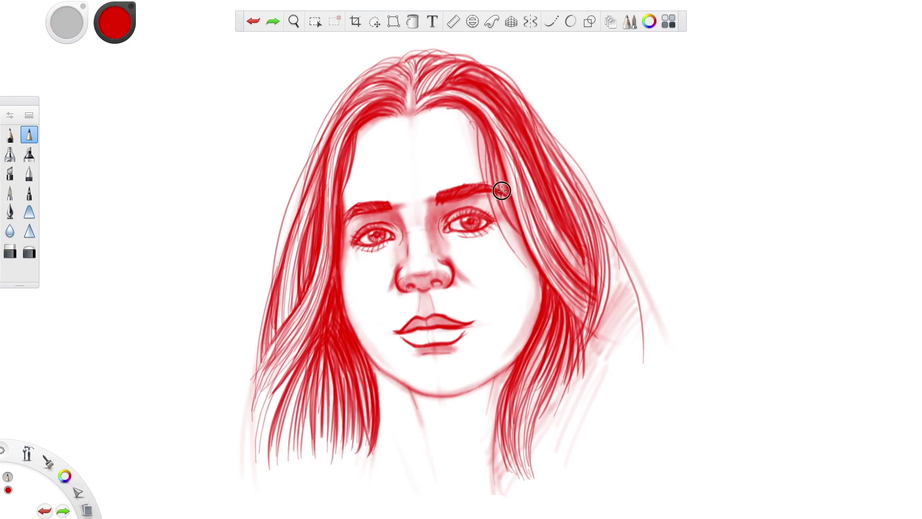
left_click_drag(490, 142, 502, 176)
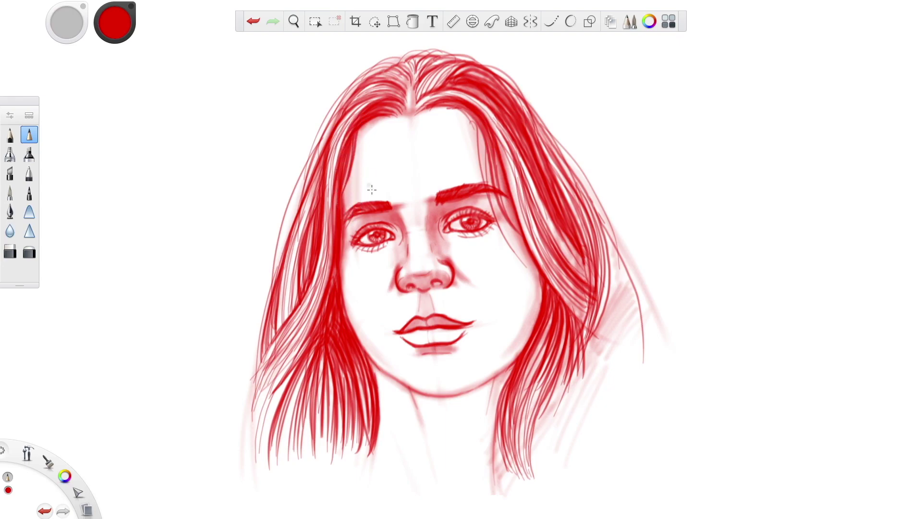
left_click_drag(370, 120, 396, 128)
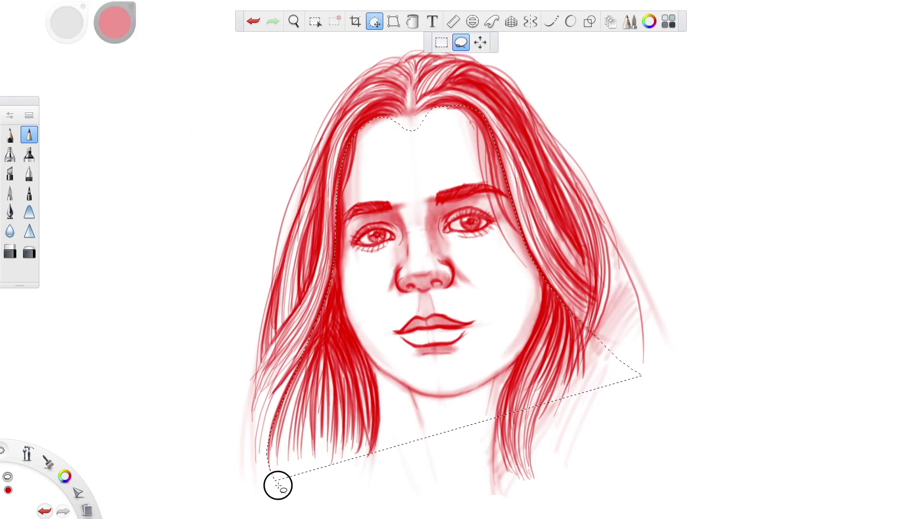
Lasso the face, neck and inner lower hair along the hairline, move the selection slightly upward, and deselect it.
mouse_move(275, 484)
left_mouse_down()
mouse_move(354, 497)
mouse_move(684, 492)
left_mouse_up()
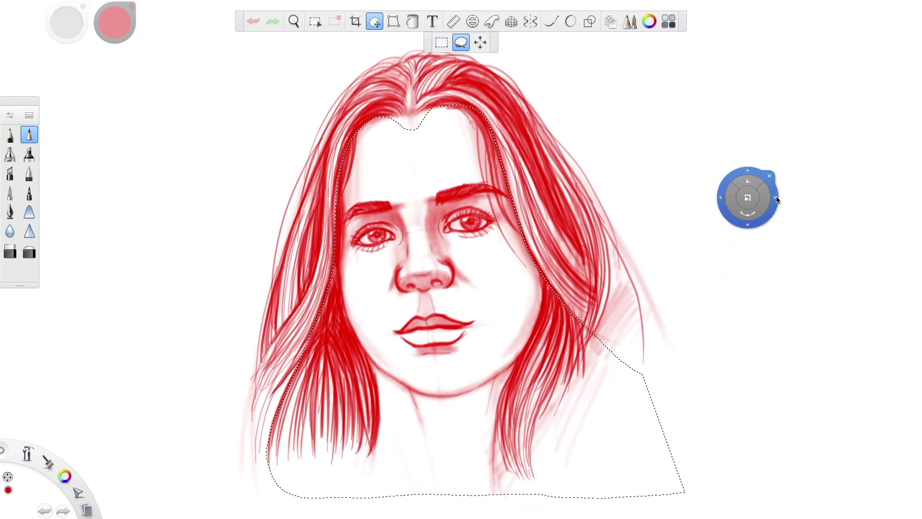
left_click_drag(777, 197, 775, 190)
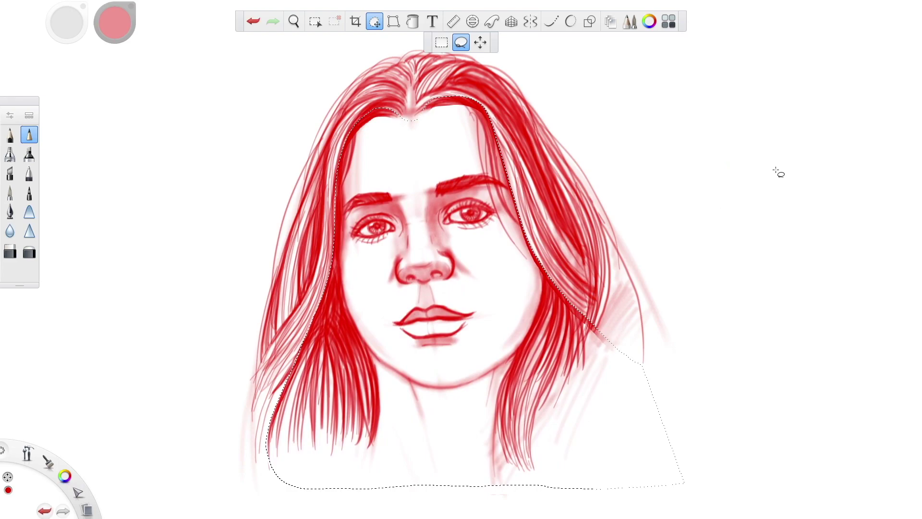
key("Escape")
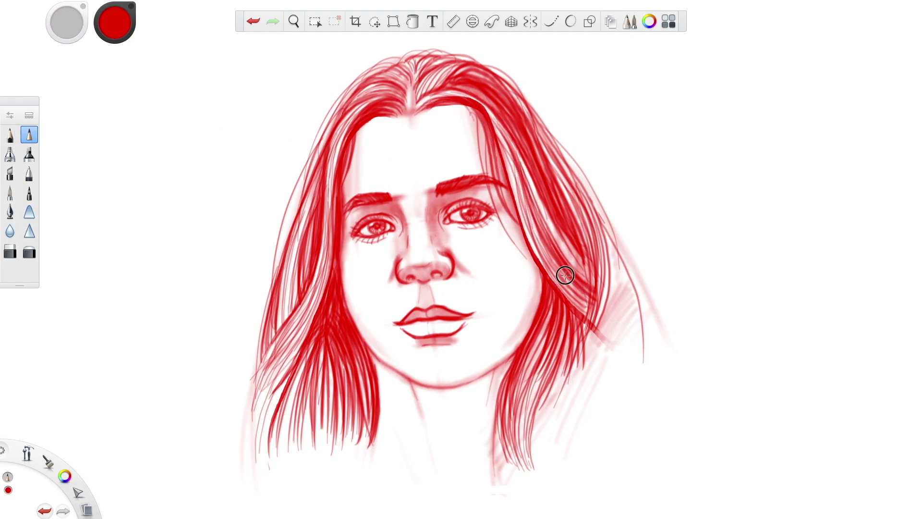
Darken the hair strand beside the right cheek, and shade the forehead below the hairline and the left edge of the face.
left_click(10, 135)
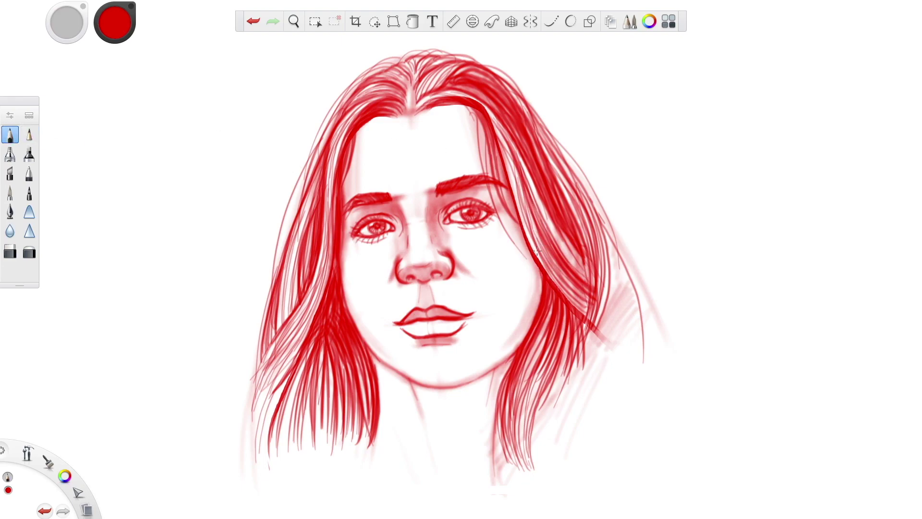
key("ctrl+z")
left_click(29, 135)
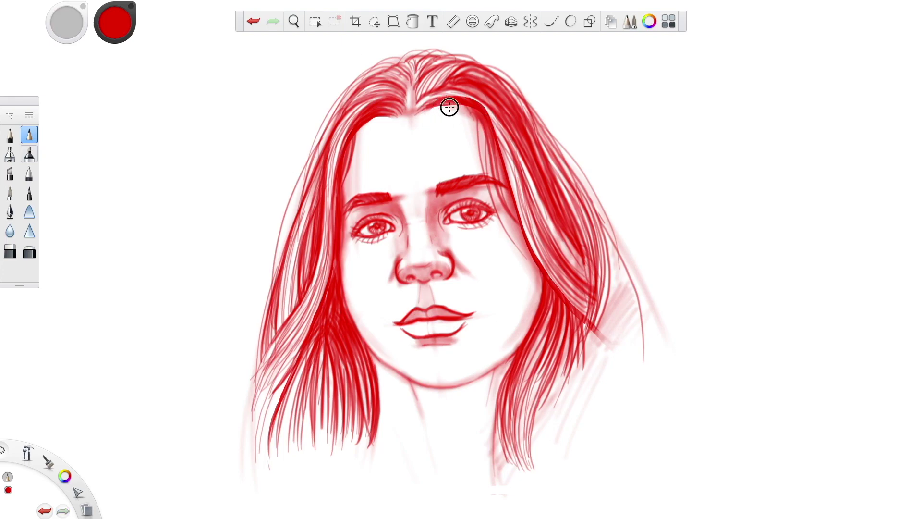
mouse_move(363, 130)
left_mouse_down()
mouse_move(383, 114)
mouse_move(354, 139)
mouse_move(397, 116)
mouse_move(363, 145)
left_mouse_up()
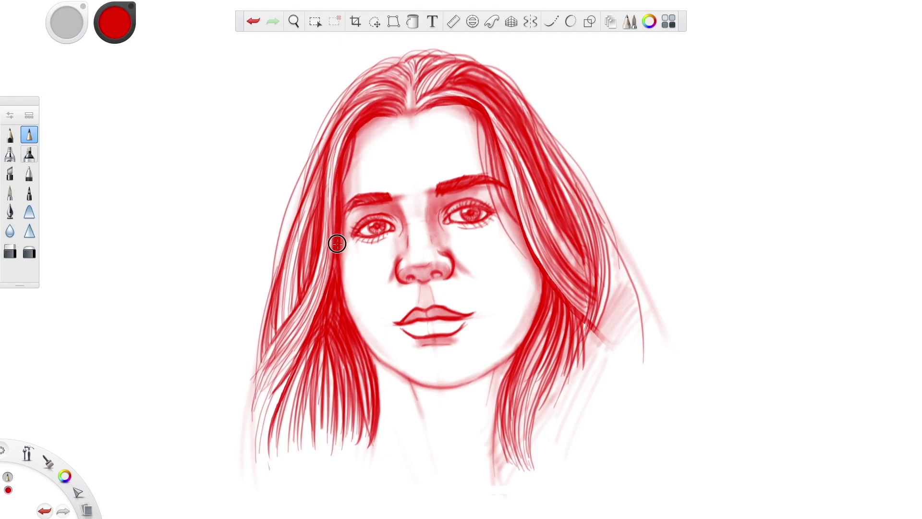
left_click_drag(348, 225, 342, 260)
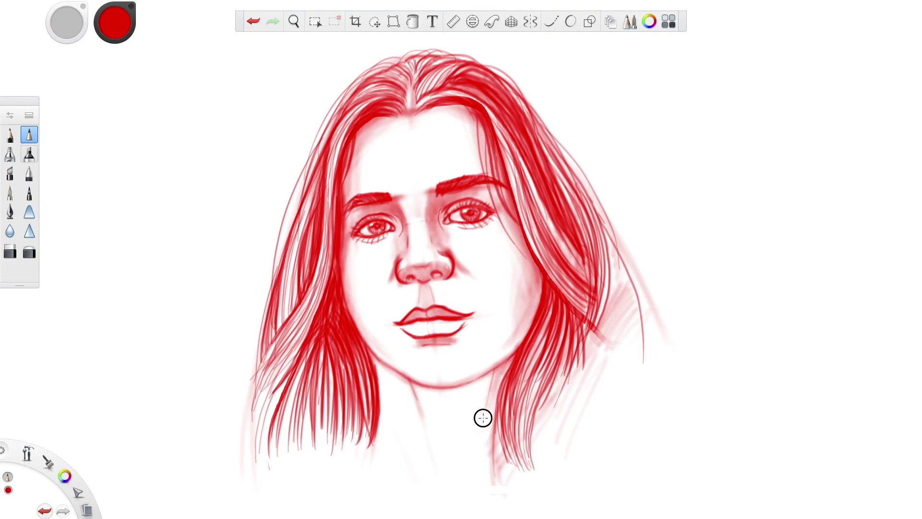
Shade both sides of the neck below the jaw with soft diagonal pencil strokes.
left_click_drag(489, 424, 494, 434)
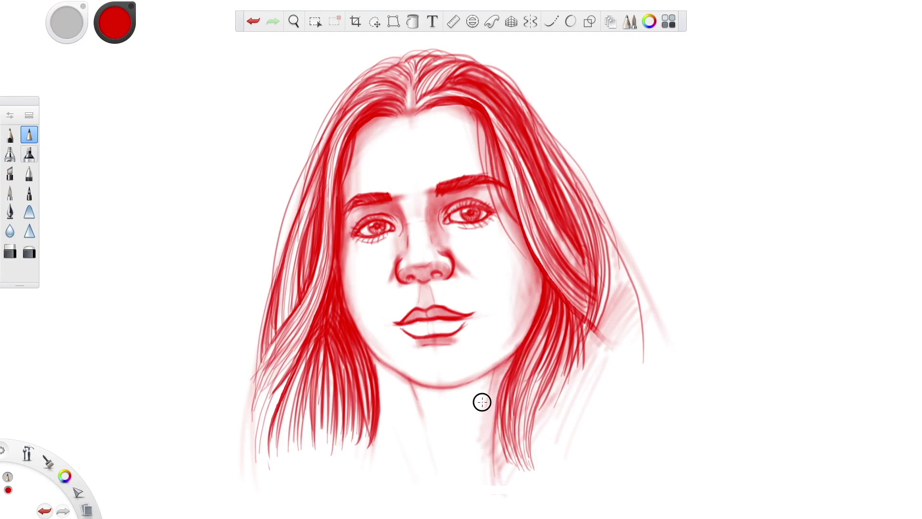
mouse_move(381, 471)
left_mouse_down()
mouse_move(409, 479)
mouse_move(386, 449)
mouse_move(426, 470)
mouse_move(393, 439)
mouse_move(393, 430)
mouse_move(424, 446)
mouse_move(384, 405)
mouse_move(422, 426)
mouse_move(392, 395)
mouse_move(406, 400)
mouse_move(383, 364)
mouse_move(402, 420)
mouse_move(400, 379)
mouse_move(415, 444)
left_mouse_up()
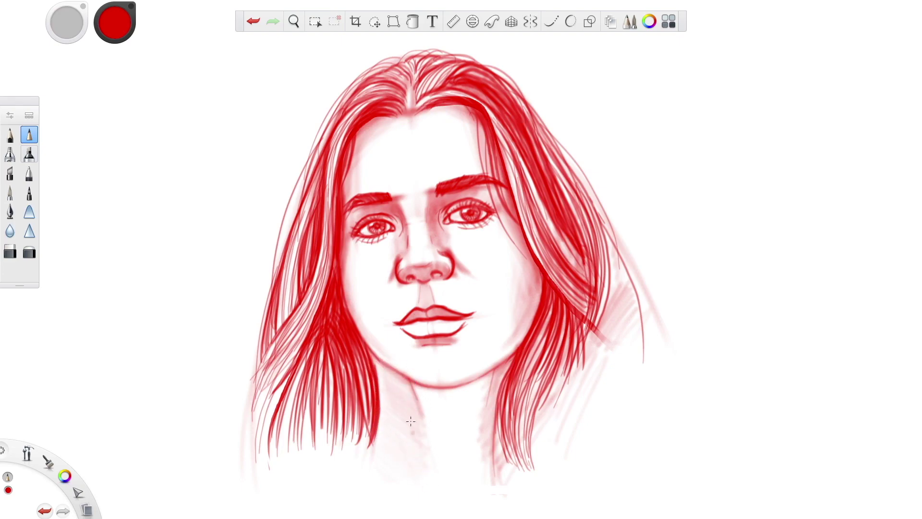
mouse_move(389, 365)
left_mouse_down()
mouse_move(418, 392)
mouse_move(380, 368)
mouse_move(420, 416)
mouse_move(436, 461)
left_mouse_up()
mouse_move(410, 388)
left_mouse_down()
mouse_move(417, 410)
mouse_move(434, 409)
mouse_move(430, 457)
left_mouse_up()
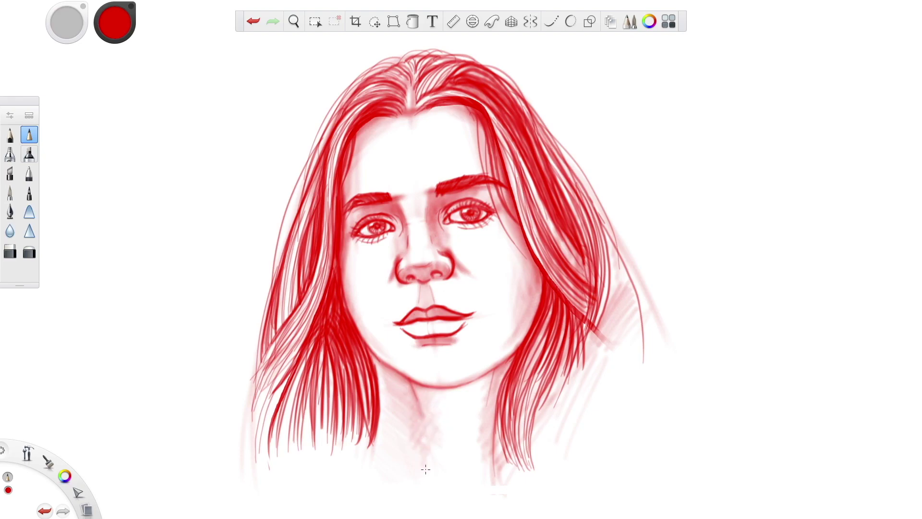
mouse_move(469, 391)
left_mouse_down()
mouse_move(505, 373)
mouse_move(494, 407)
left_mouse_up()
Lightly shade the chin, the skin under both eyes and the left upper eyelid, using the soft eraser for clean-up.
left_click(26, 250)
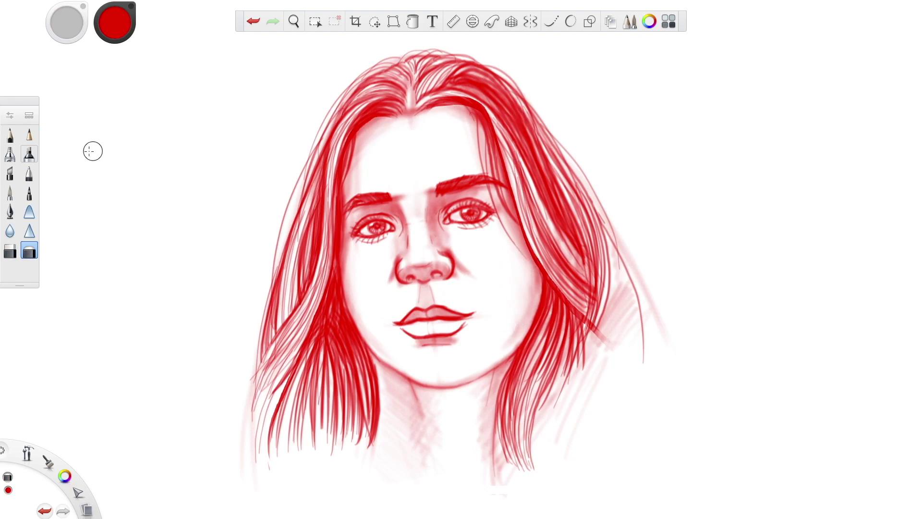
left_click(31, 133)
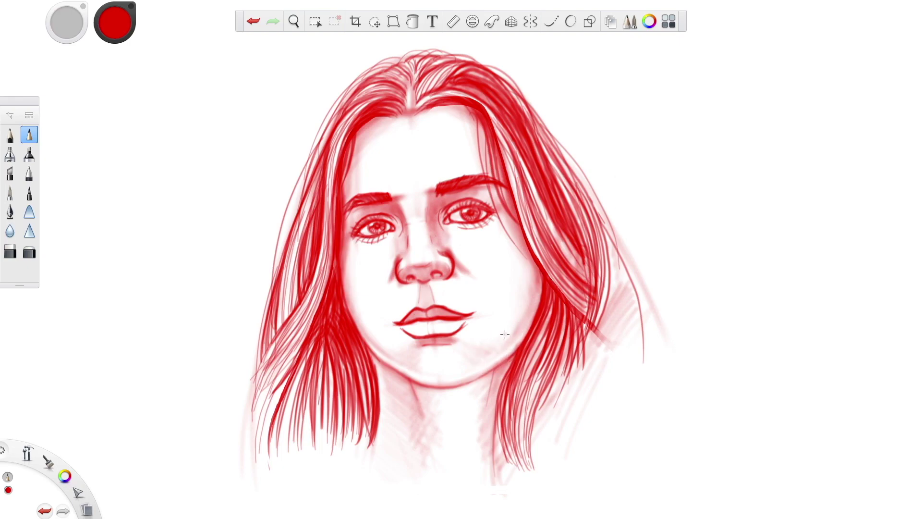
mouse_move(367, 237)
left_mouse_down()
mouse_move(393, 237)
mouse_move(359, 237)
mouse_move(396, 229)
mouse_move(365, 245)
left_mouse_up()
mouse_move(456, 227)
left_mouse_down()
mouse_move(494, 213)
mouse_move(452, 229)
mouse_move(489, 219)
mouse_move(464, 233)
left_mouse_up()
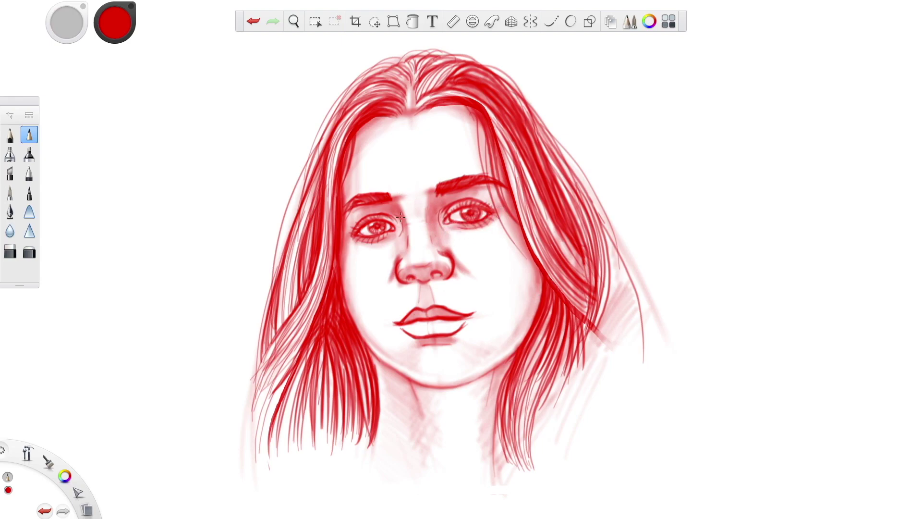
left_click_drag(381, 201, 356, 210)
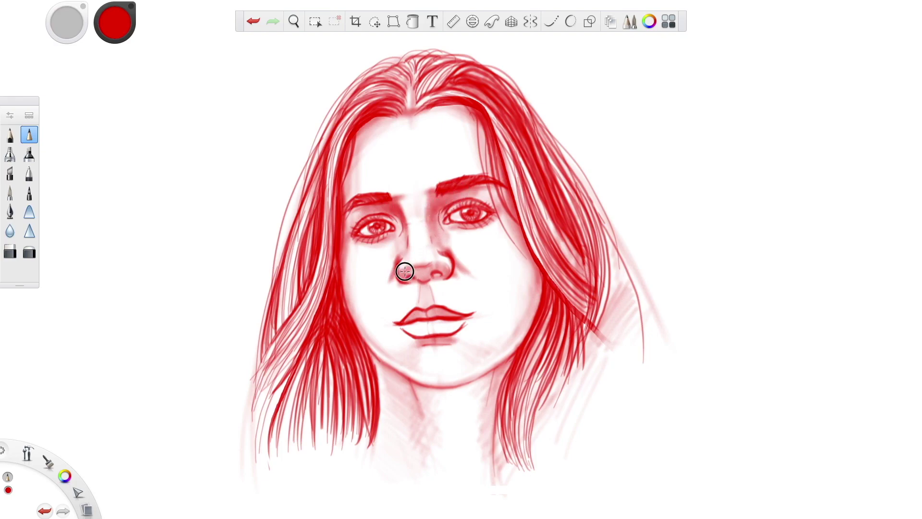
Deepen the shading on the underside and sides of the nose, and tone both lips and the groove above them.
mouse_move(424, 273)
left_mouse_down()
mouse_move(446, 271)
mouse_move(409, 266)
mouse_move(401, 275)
mouse_move(409, 245)
mouse_move(402, 256)
mouse_move(421, 271)
mouse_move(435, 263)
mouse_move(434, 242)
mouse_move(446, 269)
mouse_move(408, 274)
mouse_move(439, 273)
left_mouse_up()
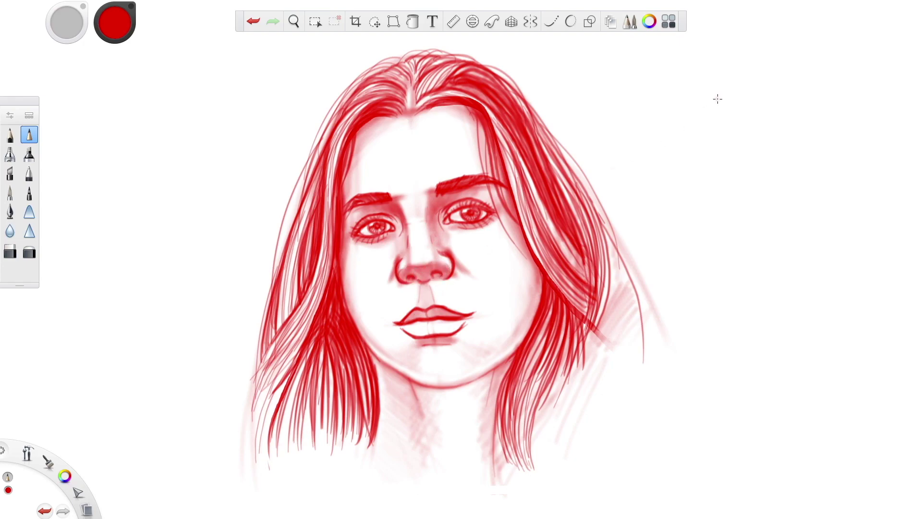
mouse_move(441, 232)
left_mouse_down()
mouse_move(456, 252)
mouse_move(460, 236)
mouse_move(468, 263)
mouse_move(446, 237)
mouse_move(467, 266)
left_mouse_up()
left_click_drag(392, 242, 389, 269)
left_click_drag(412, 330, 422, 323)
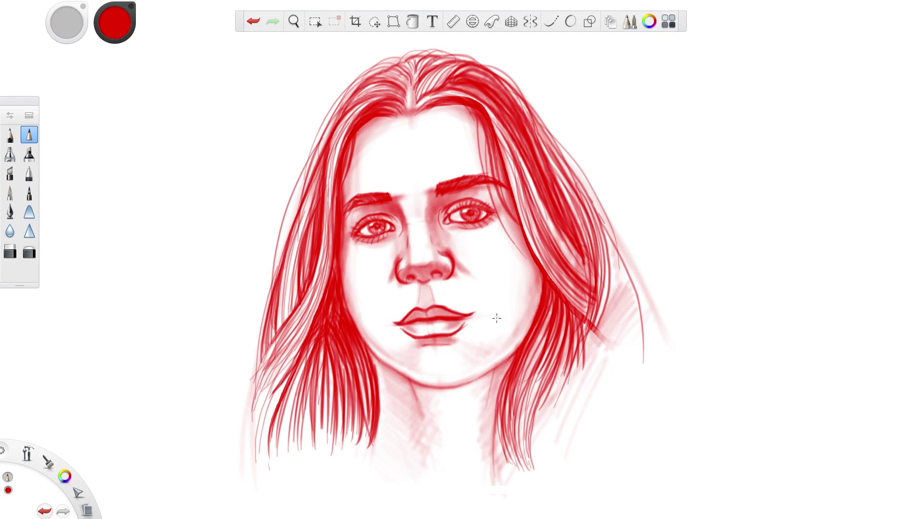
left_click_drag(412, 312, 446, 314)
left_click_drag(413, 282, 418, 283)
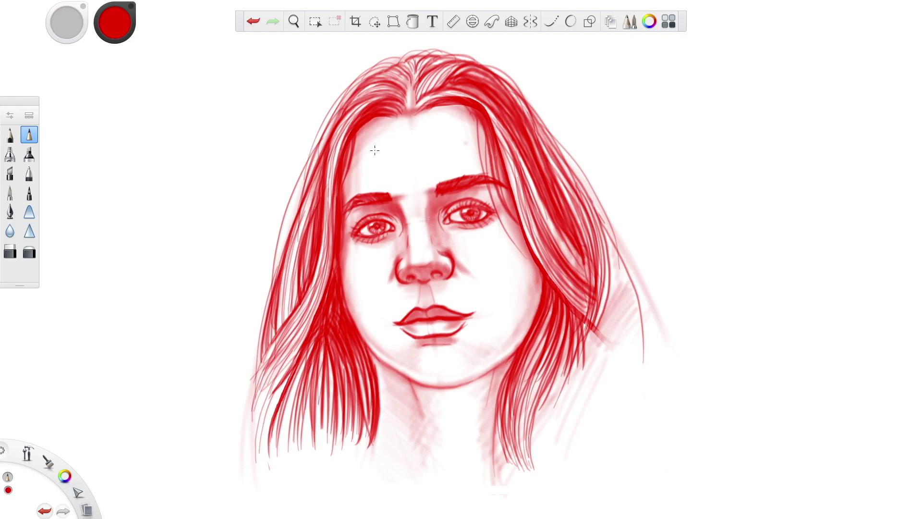
Soften the area between the eyebrows with the eraser and add light horizontal shading across the forehead.
left_click(35, 252)
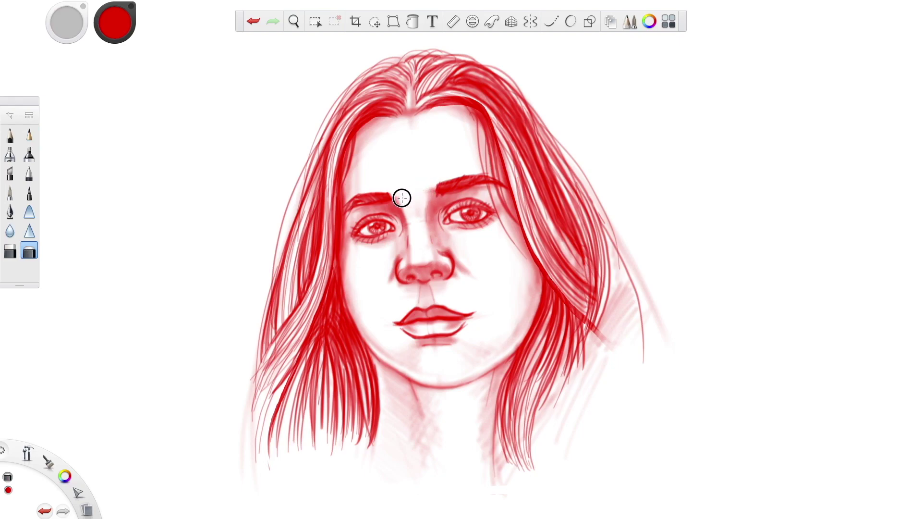
left_click(30, 137)
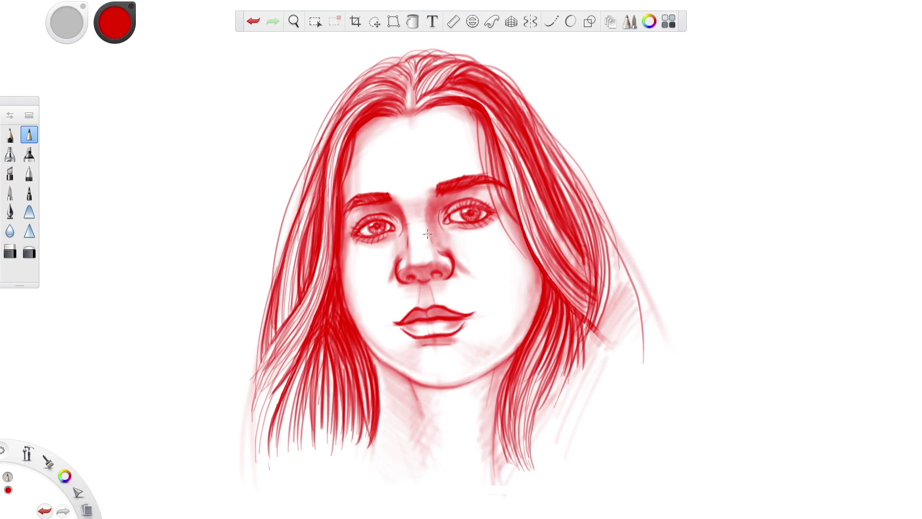
left_click(29, 249)
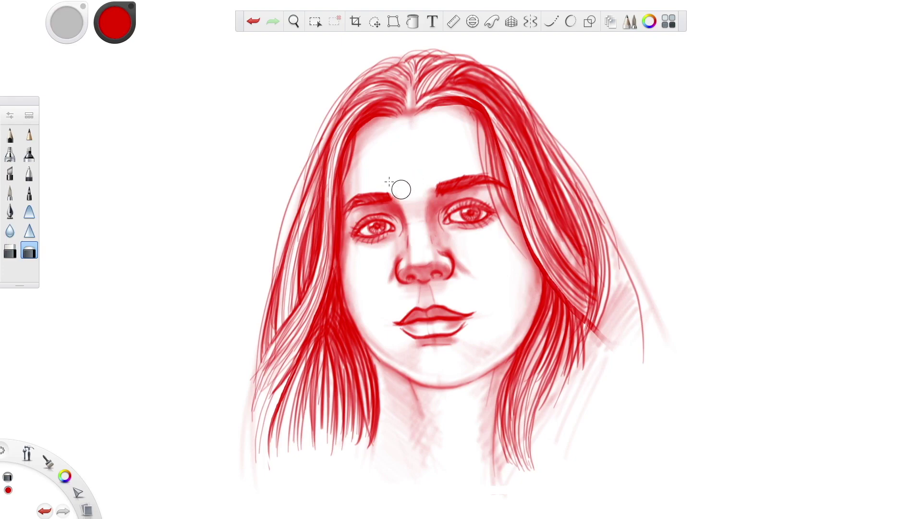
left_click(29, 136)
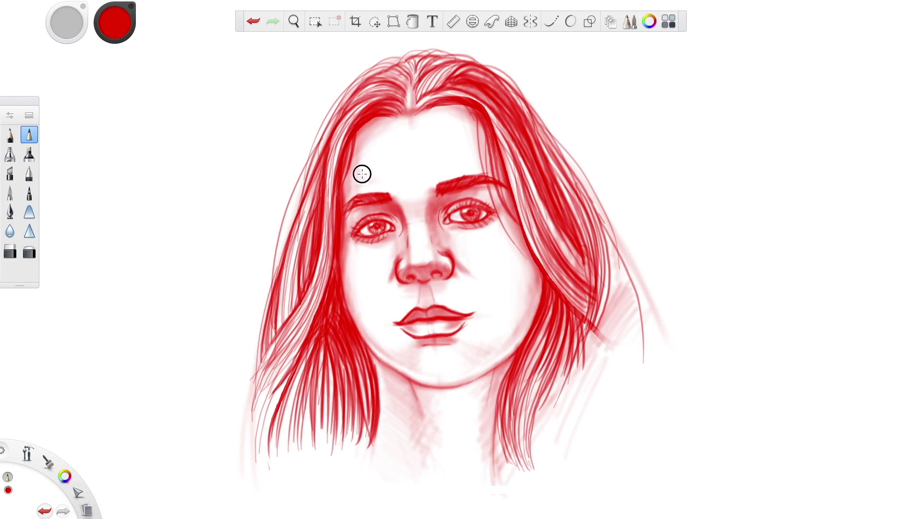
left_click_drag(451, 171, 487, 174)
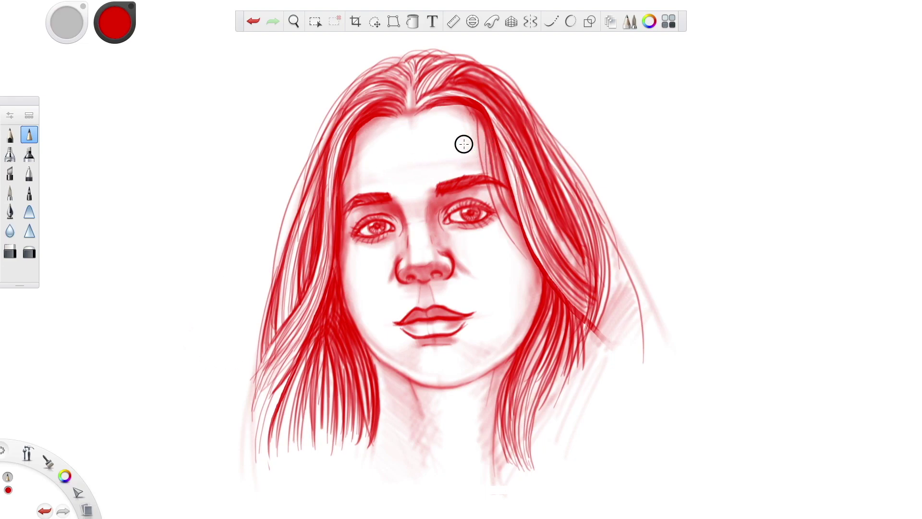
key("ctrl+y")
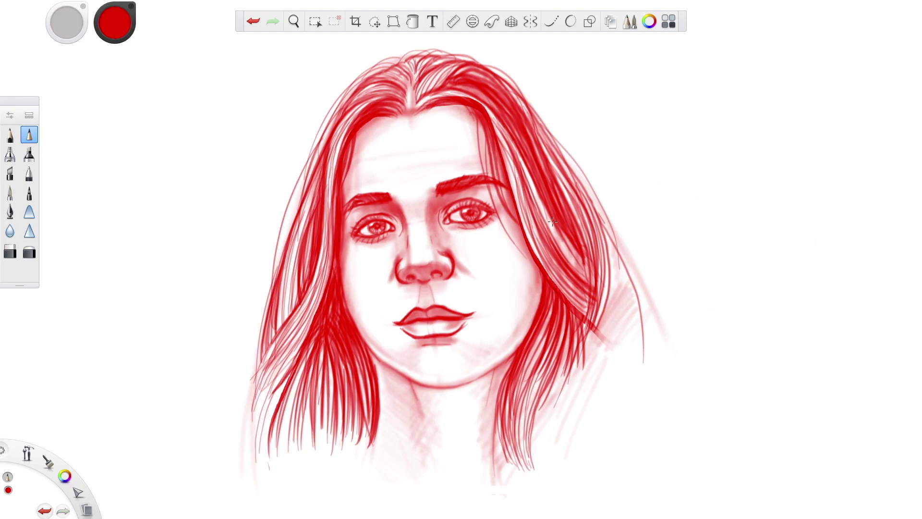
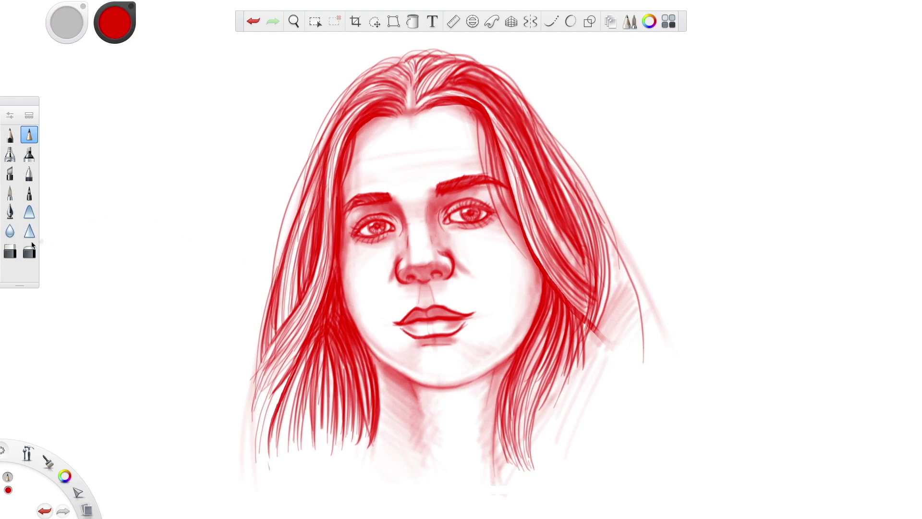
Reinforce the jawline and fill the neck beneath the chin with hatched shadow, darkest along the left side.
left_click(10, 136)
mouse_move(513, 351)
left_mouse_down()
mouse_move(480, 379)
mouse_move(447, 387)
mouse_move(415, 381)
mouse_move(369, 348)
left_mouse_up()
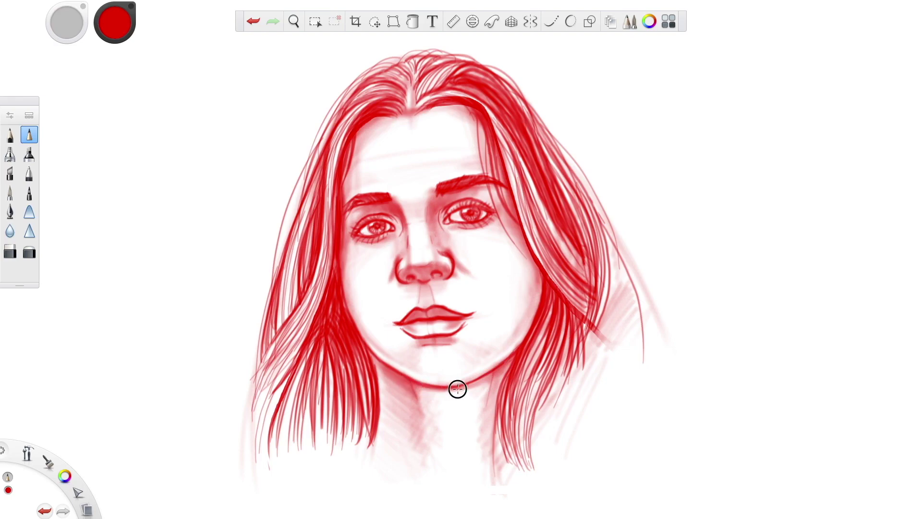
mouse_move(440, 392)
left_mouse_down()
mouse_move(418, 391)
mouse_move(487, 390)
mouse_move(420, 399)
mouse_move(487, 401)
mouse_move(427, 409)
mouse_move(479, 409)
mouse_move(431, 427)
mouse_move(479, 414)
mouse_move(424, 403)
mouse_move(484, 391)
mouse_move(455, 387)
mouse_move(510, 370)
mouse_move(484, 376)
mouse_move(515, 358)
mouse_move(467, 387)
mouse_move(504, 381)
mouse_move(418, 397)
mouse_move(505, 396)
mouse_move(424, 410)
mouse_move(495, 409)
mouse_move(425, 428)
left_mouse_up()
mouse_move(376, 404)
left_mouse_down()
mouse_move(423, 429)
mouse_move(379, 379)
mouse_move(417, 395)
mouse_move(369, 359)
left_mouse_up()
mouse_move(439, 419)
left_mouse_down()
mouse_move(402, 402)
mouse_move(439, 395)
mouse_move(406, 387)
left_mouse_up()
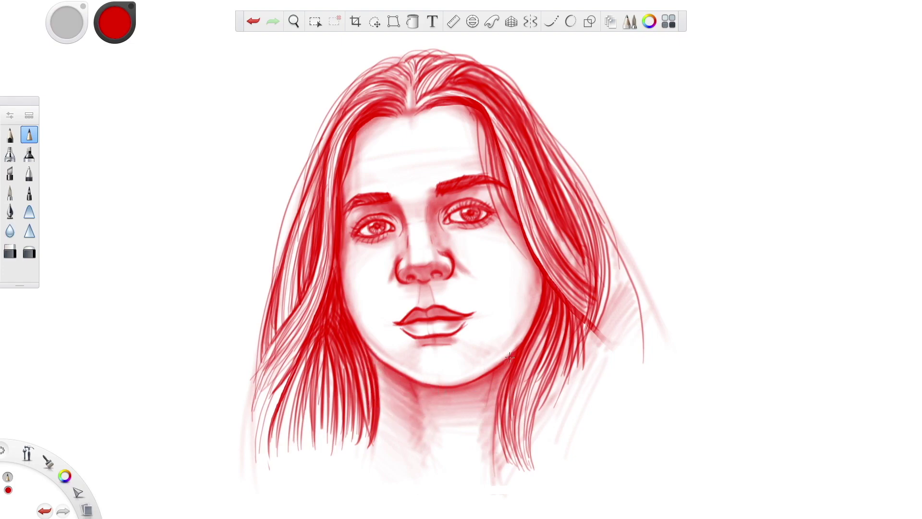
left_click_drag(460, 428, 502, 444)
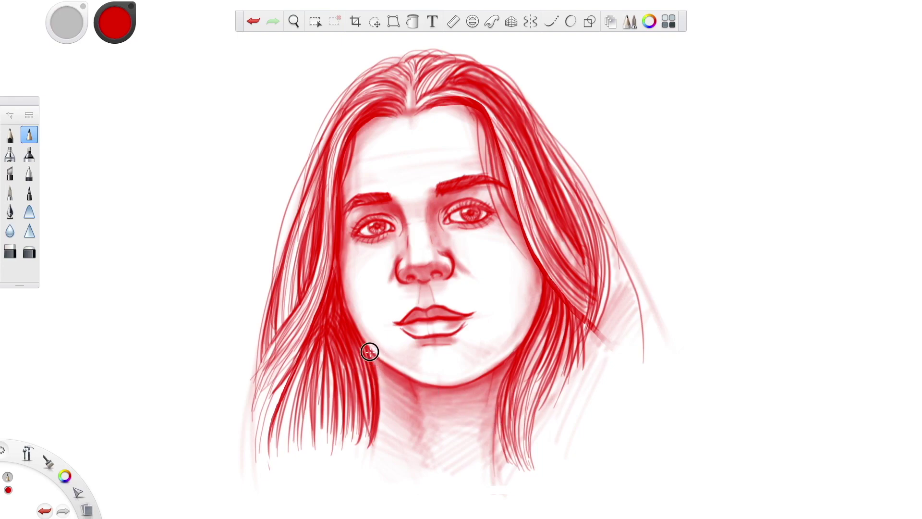
mouse_move(381, 371)
left_mouse_down()
mouse_move(374, 390)
mouse_move(394, 389)
mouse_move(372, 410)
mouse_move(432, 388)
mouse_move(399, 433)
left_mouse_up()
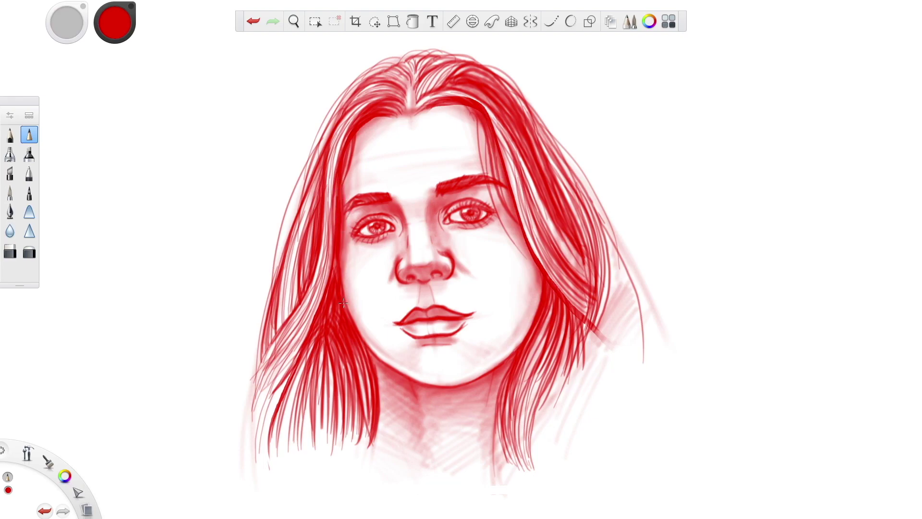
Darken the left nostril and upper lip, soften the lip outlines with the eraser, and restate the line between the lips.
mouse_move(418, 278)
left_mouse_down()
mouse_move(411, 269)
mouse_move(442, 267)
mouse_move(409, 277)
left_mouse_up()
mouse_move(426, 317)
left_mouse_down()
mouse_move(412, 313)
mouse_move(456, 312)
left_mouse_up()
key("e")
mouse_move(434, 306)
left_mouse_down()
mouse_move(401, 321)
mouse_move(432, 306)
mouse_move(458, 314)
mouse_move(450, 333)
mouse_move(403, 333)
mouse_move(414, 337)
mouse_move(394, 322)
mouse_move(432, 320)
mouse_move(433, 337)
mouse_move(415, 334)
mouse_move(468, 325)
mouse_move(445, 336)
mouse_move(463, 310)
mouse_move(405, 313)
mouse_move(411, 308)
mouse_move(465, 311)
mouse_move(448, 308)
mouse_move(461, 329)
mouse_move(425, 343)
left_mouse_up()
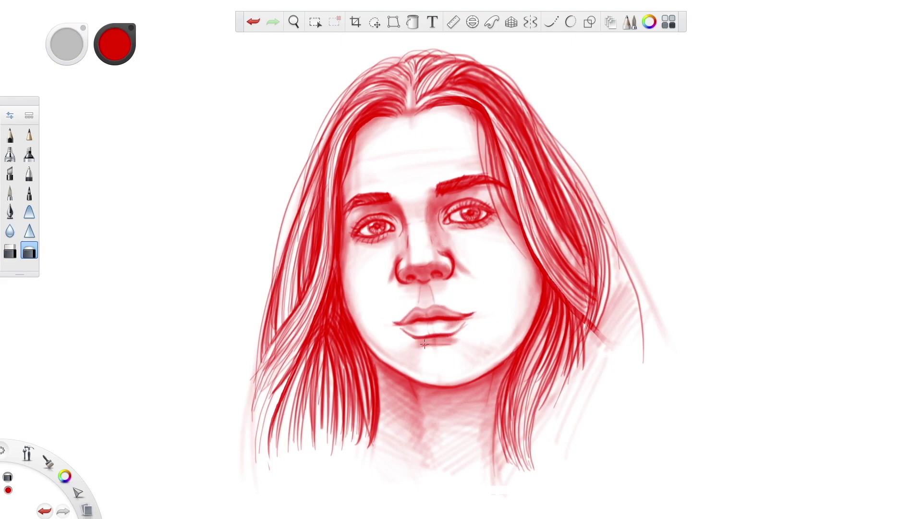
left_click(10, 135)
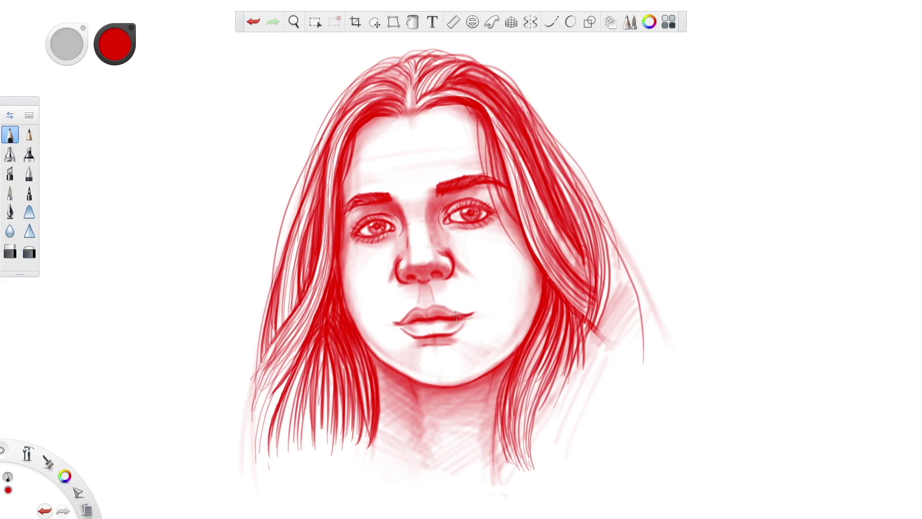
left_click(30, 135)
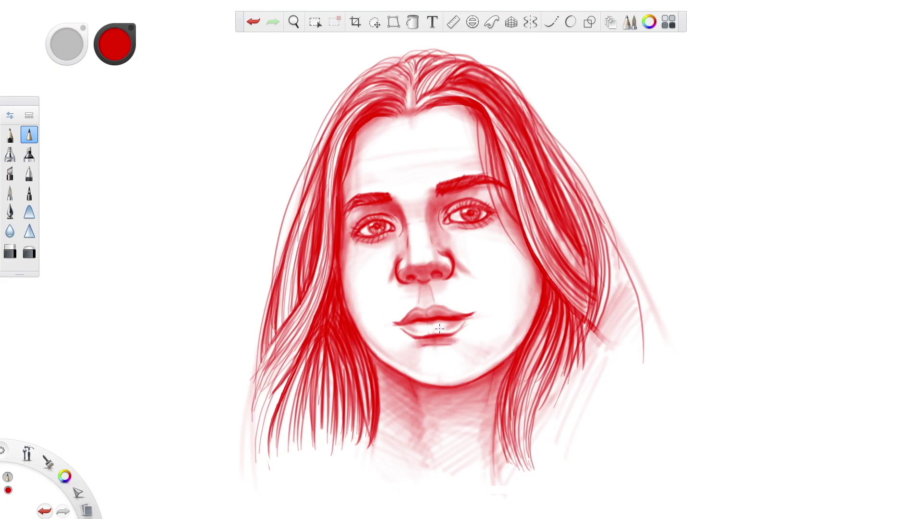
Lighten the top of the lower lip with the soft eraser and redraw the mouth line out to its right corner.
left_click(29, 251)
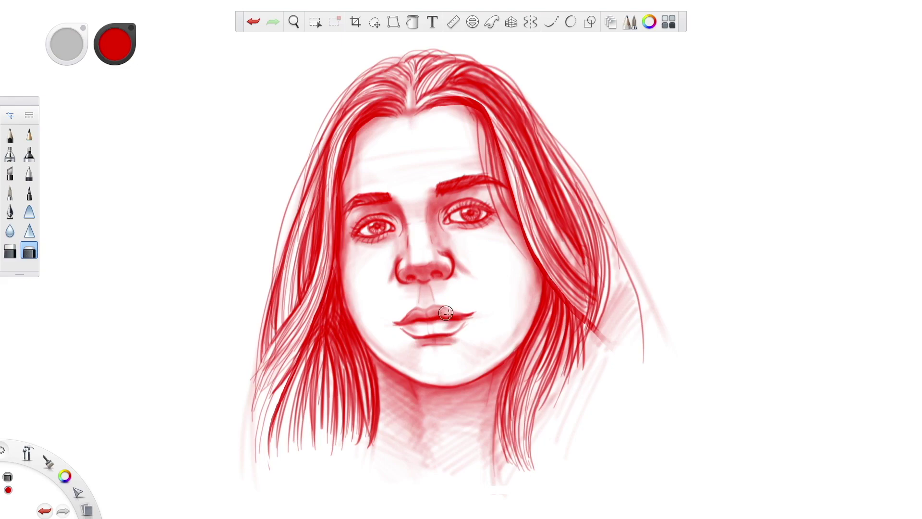
left_click_drag(410, 321, 449, 321)
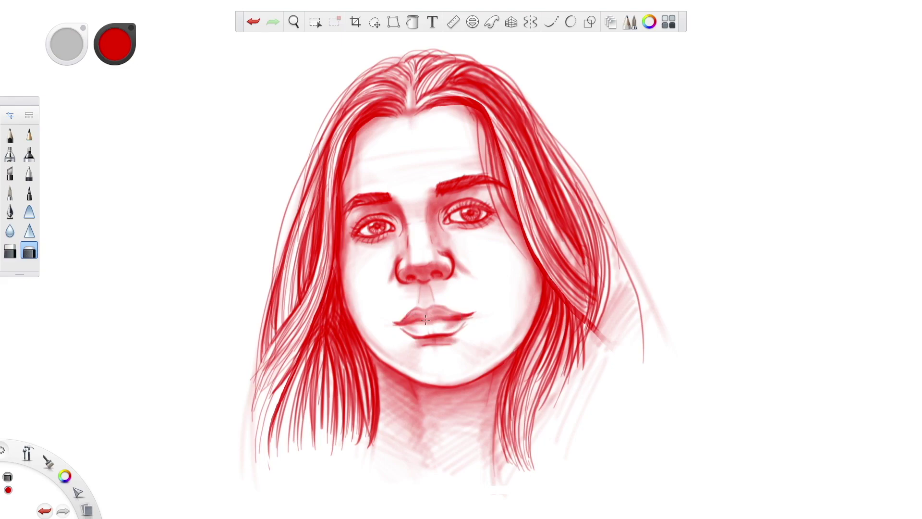
left_click(29, 136)
left_click(10, 135)
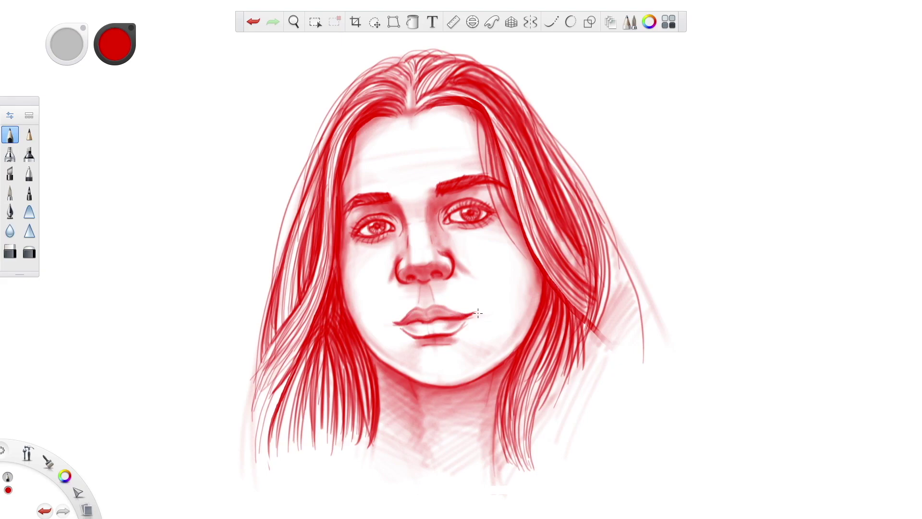
Clean the right part of the mouth line, and refine the shading of the lips and the shadow under the lower lip.
left_click(29, 251)
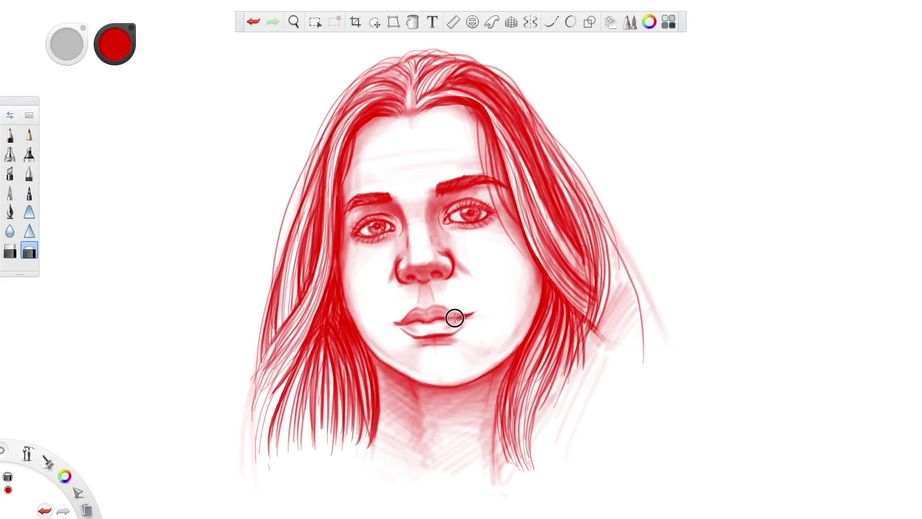
left_click(11, 136)
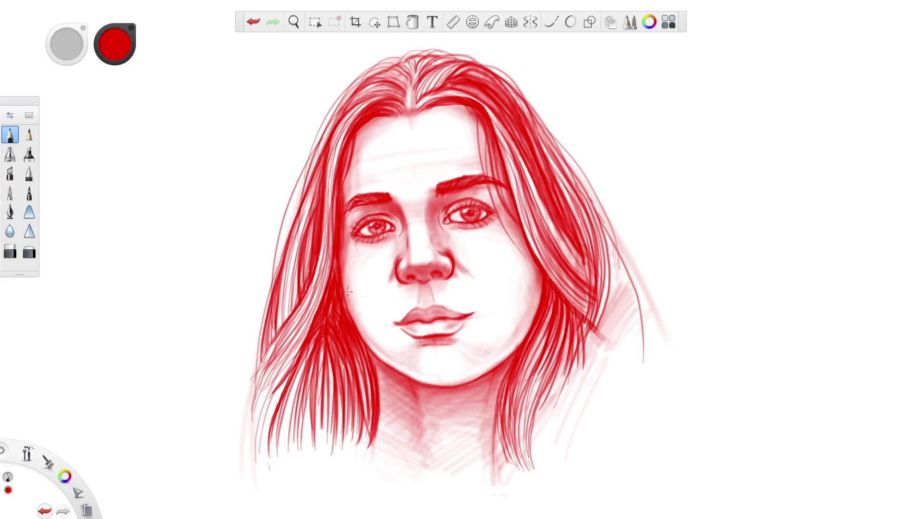
left_click(29, 135)
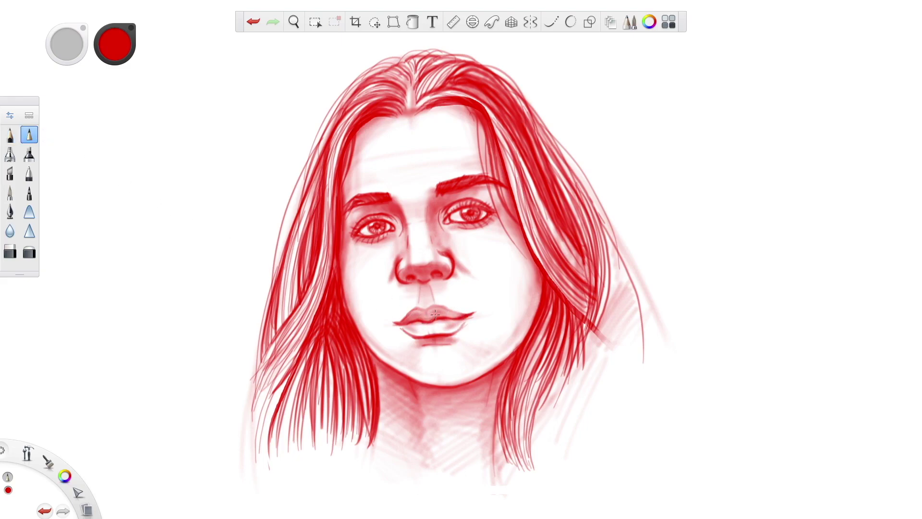
mouse_move(410, 318)
left_mouse_down()
mouse_move(460, 314)
mouse_move(406, 324)
left_mouse_up()
left_click_drag(431, 340, 429, 341)
left_click(29, 252)
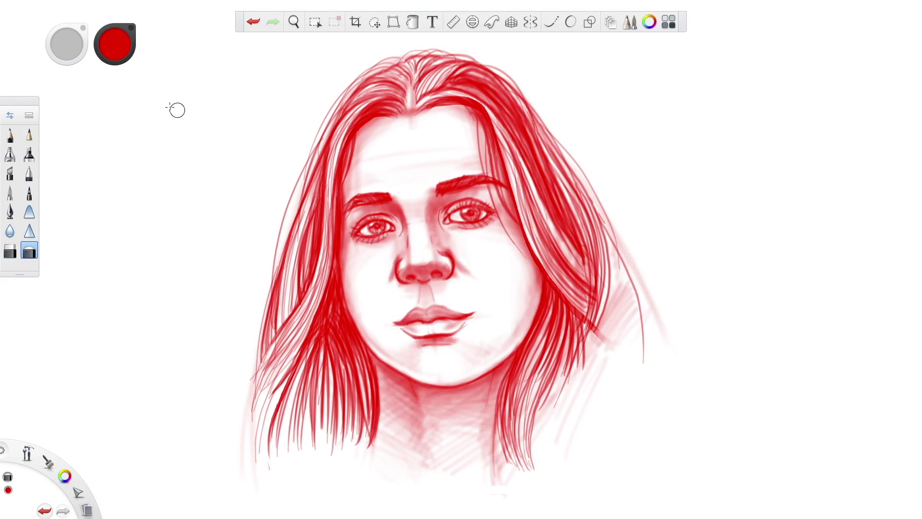
Reduce the soft eraser's size and lighten the whites and inner corners of both eyes on the front-facing portrait.
left_click_drag(56, 44, 18, 44)
key("space")
mouse_move(465, 219)
left_mouse_down()
mouse_move(482, 237)
mouse_move(523, 226)
left_mouse_up()
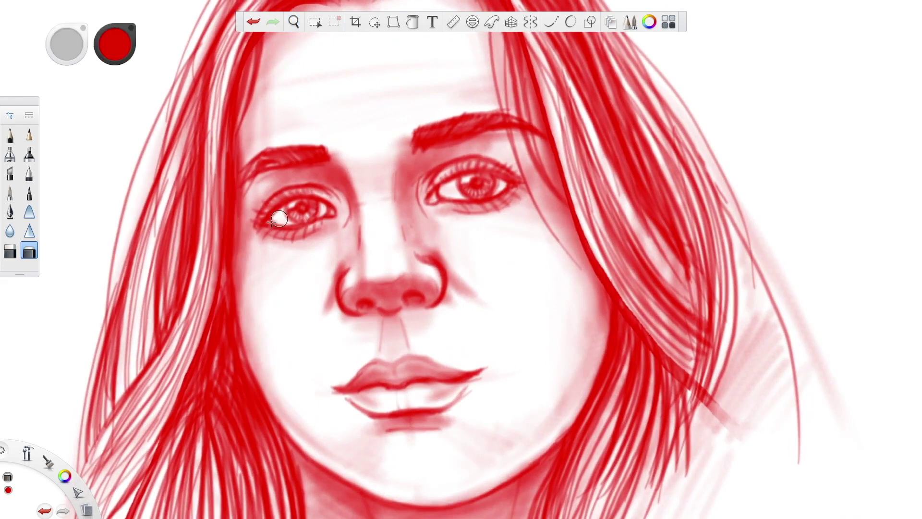
mouse_move(464, 201)
left_mouse_down()
mouse_move(501, 187)
mouse_move(434, 199)
left_mouse_up()
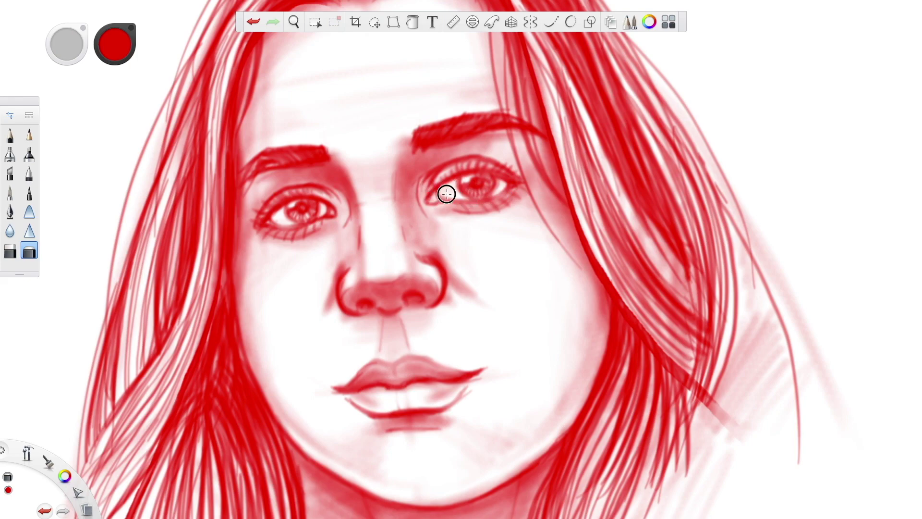
left_click_drag(328, 212, 334, 212)
Restate the left eye's lower lid with the pencil and refine the lid and iris details of the right eye.
left_click(29, 136)
left_click(10, 135)
left_click_drag(280, 226, 293, 225)
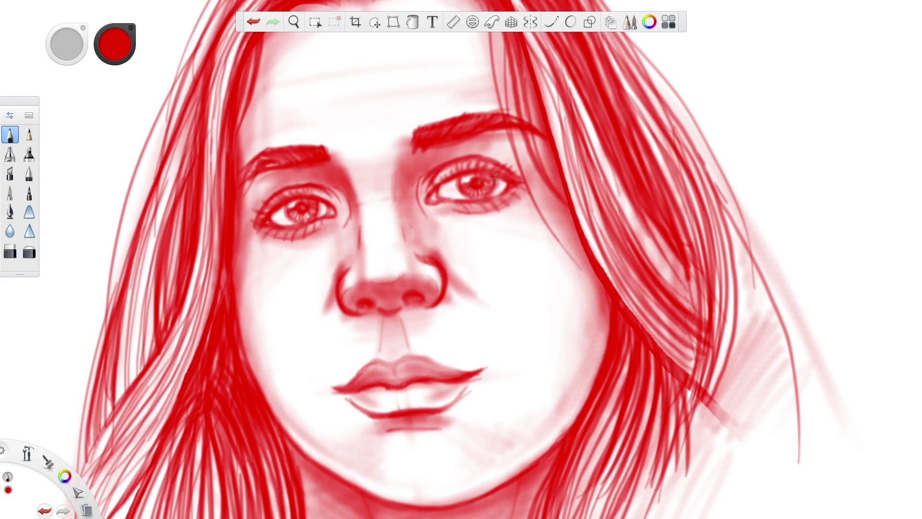
left_click(29, 251)
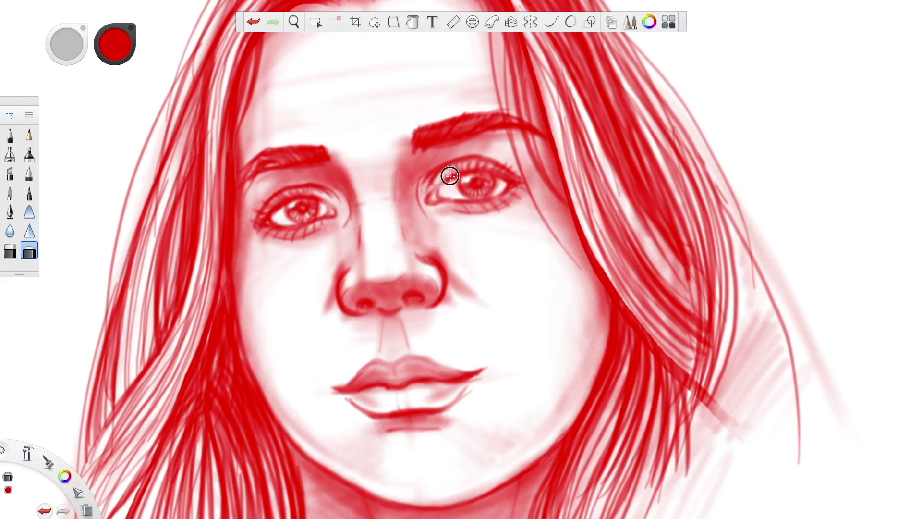
key("e")
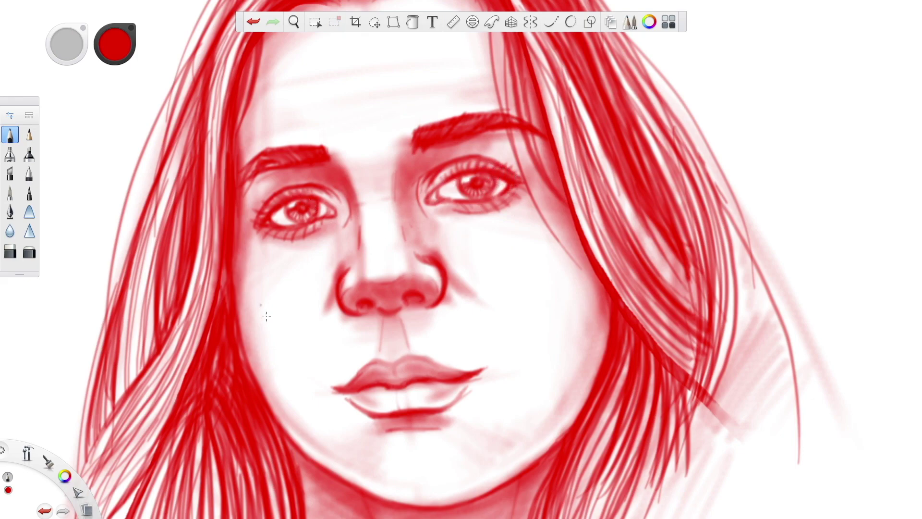
Shade the inner eye sockets, the sides and base of the nose, and the right cheek with the soft pencil.
left_click(29, 134)
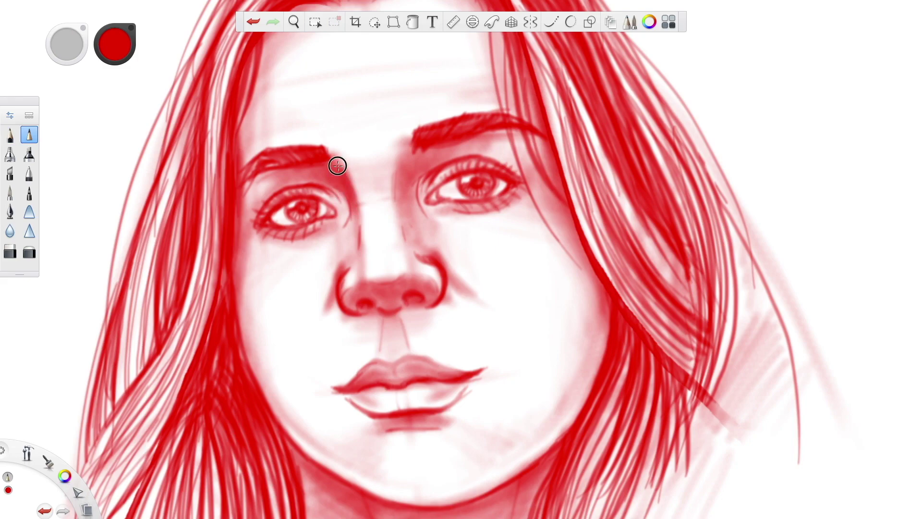
mouse_move(331, 175)
left_mouse_down()
mouse_move(308, 167)
mouse_move(301, 191)
mouse_move(293, 162)
mouse_move(284, 192)
mouse_move(299, 161)
mouse_move(314, 191)
mouse_move(322, 173)
mouse_move(328, 194)
mouse_move(334, 181)
mouse_move(354, 219)
left_mouse_up()
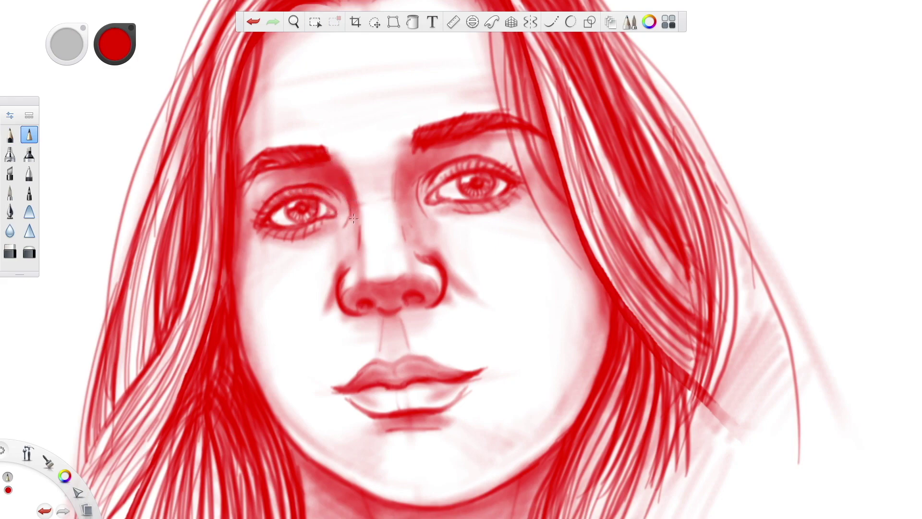
mouse_move(414, 229)
left_mouse_down()
mouse_move(401, 167)
mouse_move(476, 150)
mouse_move(479, 168)
left_mouse_up()
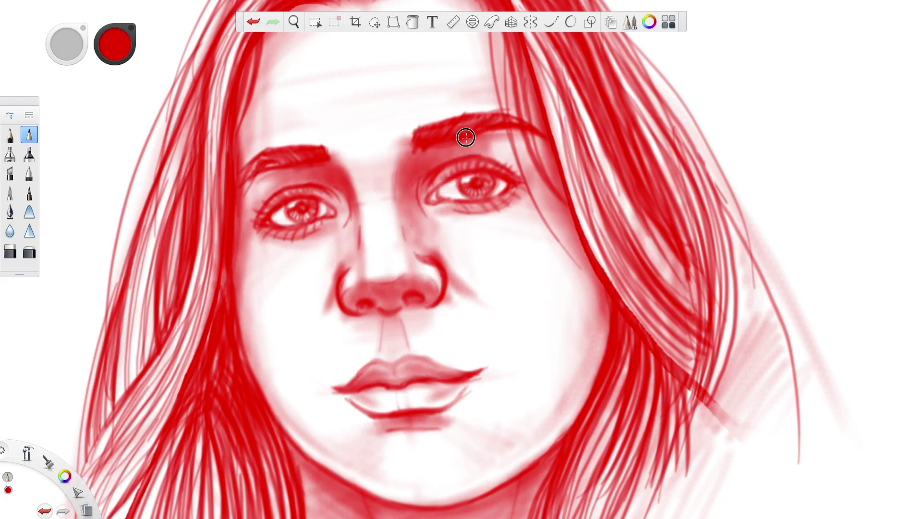
key("ctrl+z")
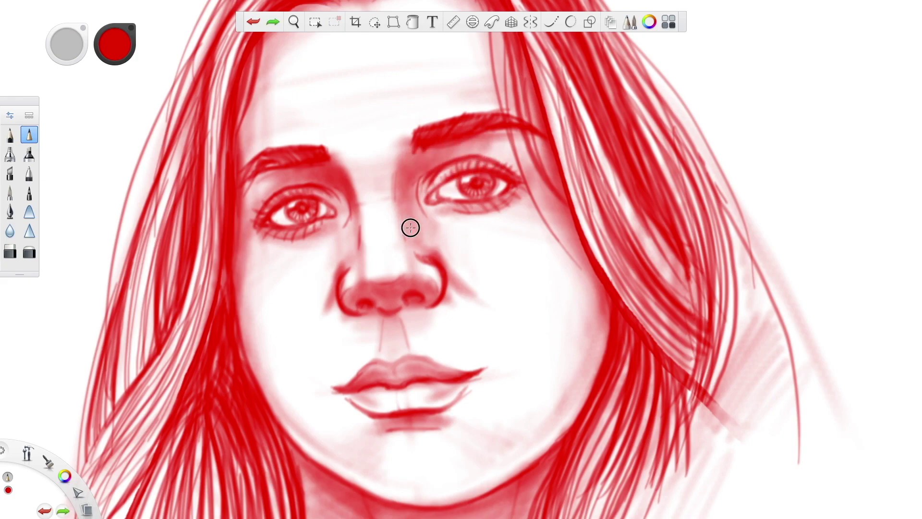
mouse_move(405, 227)
left_mouse_down()
mouse_move(425, 240)
mouse_move(397, 199)
mouse_move(421, 224)
mouse_move(401, 162)
mouse_move(427, 199)
mouse_move(410, 156)
mouse_move(433, 189)
mouse_move(419, 153)
mouse_move(439, 179)
mouse_move(429, 151)
mouse_move(446, 173)
mouse_move(441, 145)
mouse_move(458, 172)
mouse_move(452, 137)
mouse_move(473, 167)
mouse_move(467, 136)
mouse_move(485, 164)
mouse_move(493, 123)
left_mouse_up()
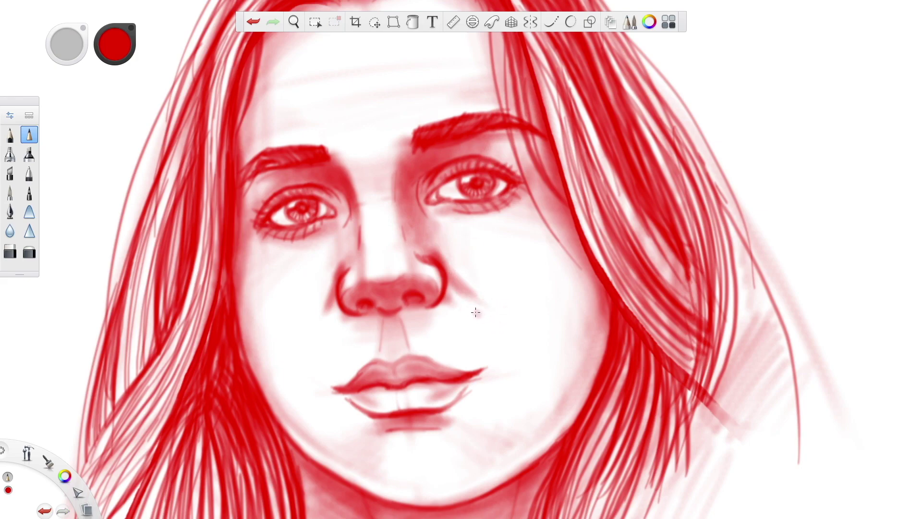
mouse_move(351, 306)
left_mouse_down()
mouse_move(375, 297)
mouse_move(383, 289)
mouse_move(393, 305)
mouse_move(404, 284)
mouse_move(429, 293)
left_mouse_up()
mouse_move(518, 281)
left_mouse_down()
mouse_move(486, 356)
mouse_move(512, 335)
mouse_move(494, 347)
left_mouse_up()
Soften the outlines of the nose wings with the soft eraser and touch up the facial contours with the pencil.
key("space")
key("e")
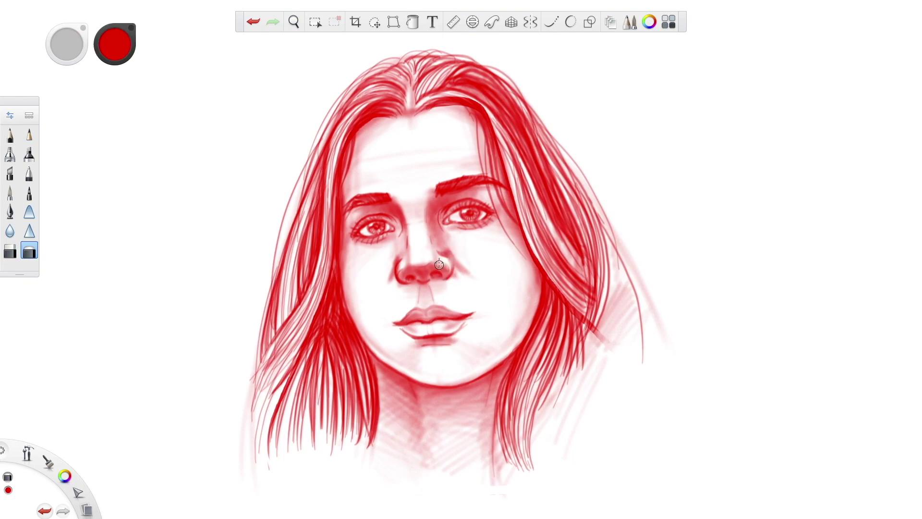
left_click_drag(397, 262, 408, 281)
left_click(10, 134)
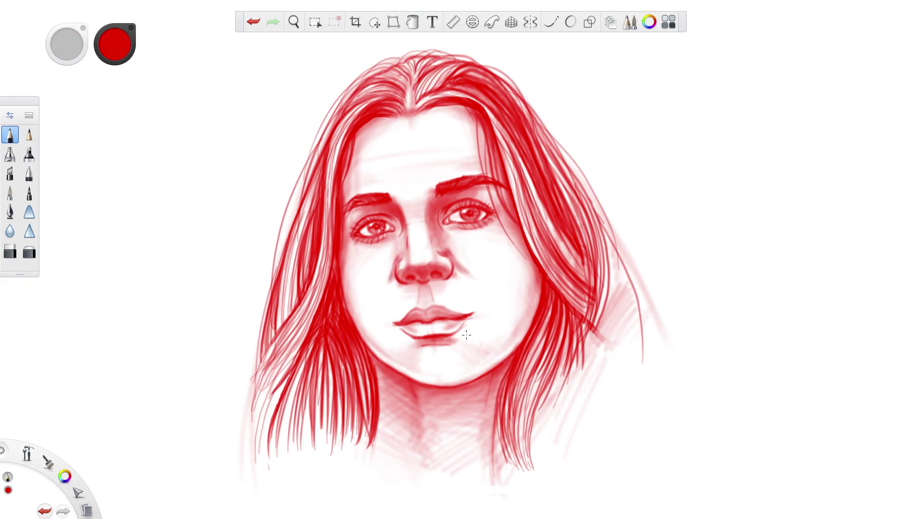
left_click(30, 256)
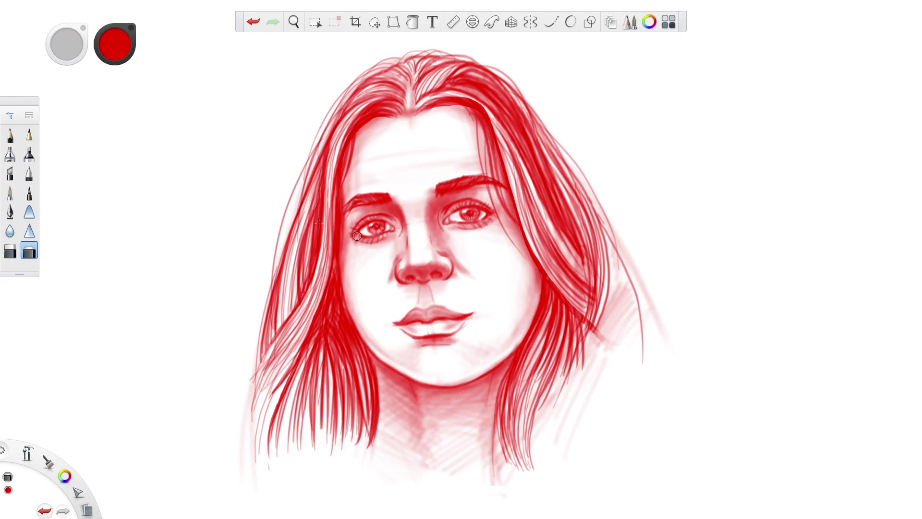
Tone the hair masses and the shoulders on both sides with broad soft-pencil strokes and hatching.
left_click(9, 135)
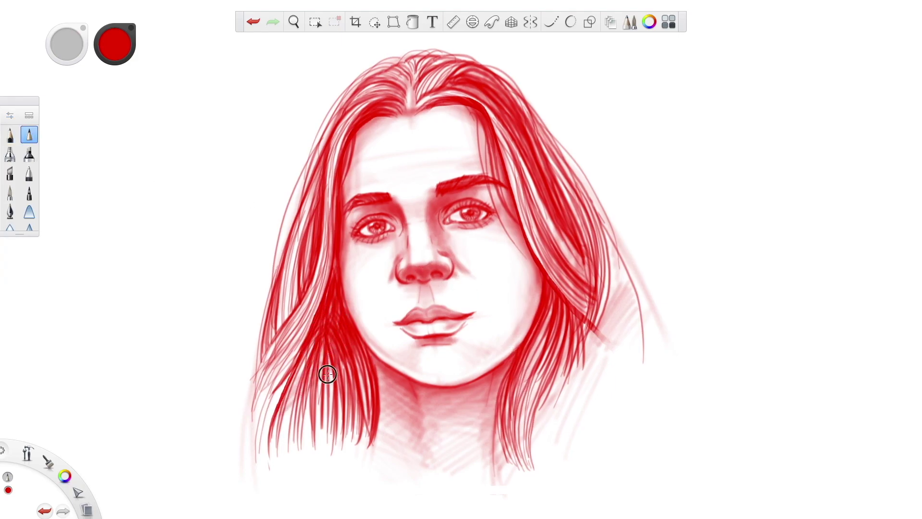
mouse_move(284, 436)
left_mouse_down()
mouse_move(353, 395)
mouse_move(296, 464)
mouse_move(355, 426)
mouse_move(361, 446)
mouse_move(331, 480)
mouse_move(367, 391)
mouse_move(296, 454)
left_mouse_up()
mouse_move(256, 430)
left_mouse_down()
mouse_move(282, 329)
mouse_move(377, 93)
mouse_move(301, 294)
mouse_move(352, 103)
mouse_move(449, 94)
mouse_move(525, 107)
mouse_move(527, 136)
mouse_move(637, 308)
mouse_move(636, 289)
mouse_move(534, 356)
mouse_move(567, 394)
mouse_move(552, 346)
mouse_move(514, 448)
mouse_move(583, 313)
mouse_move(505, 498)
left_mouse_up()
mouse_move(335, 312)
left_mouse_down()
mouse_move(312, 350)
mouse_move(356, 430)
mouse_move(291, 266)
mouse_move(347, 102)
mouse_move(422, 72)
mouse_move(470, 73)
left_mouse_up()
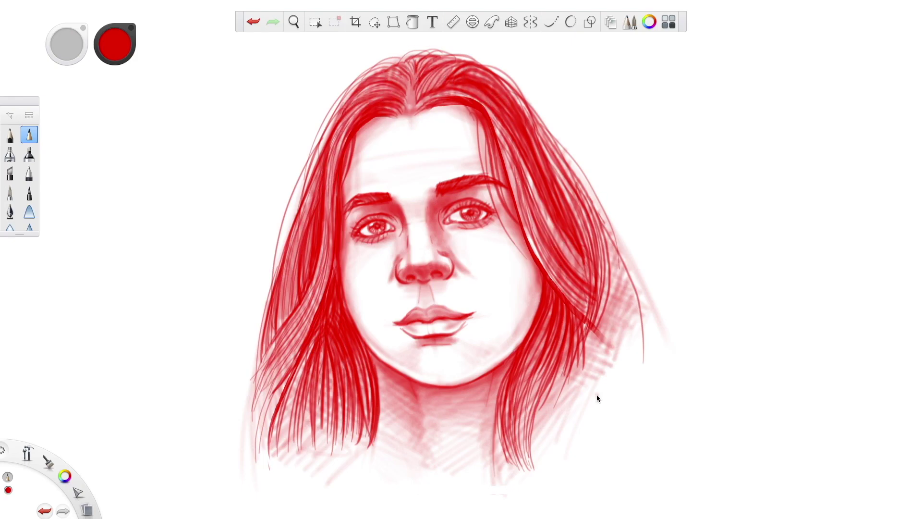
Lasso the base of the nose, move it slightly lower, then erase the seam and redraw the shading along the bridge.
mouse_move(481, 283)
left_mouse_down()
mouse_move(392, 253)
mouse_move(477, 283)
left_mouse_up()
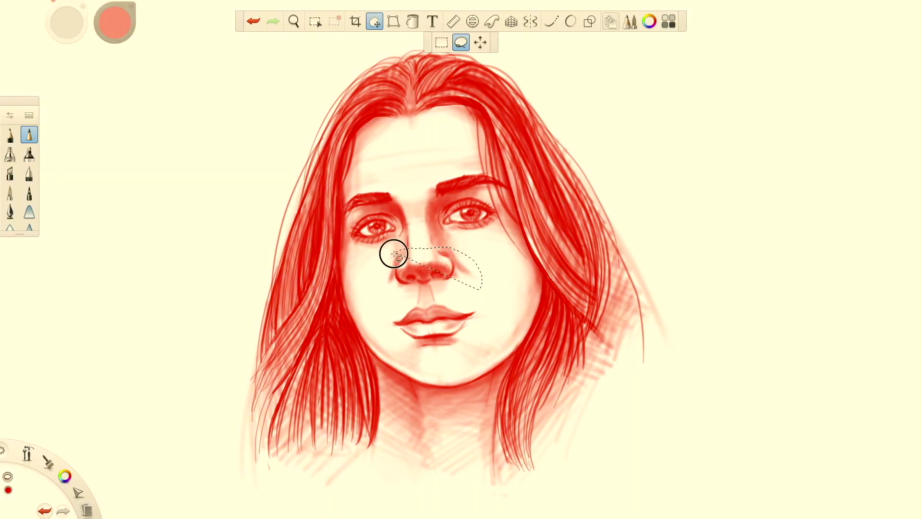
mouse_move(486, 339)
left_mouse_down()
mouse_move(505, 356)
mouse_move(483, 347)
left_mouse_up()
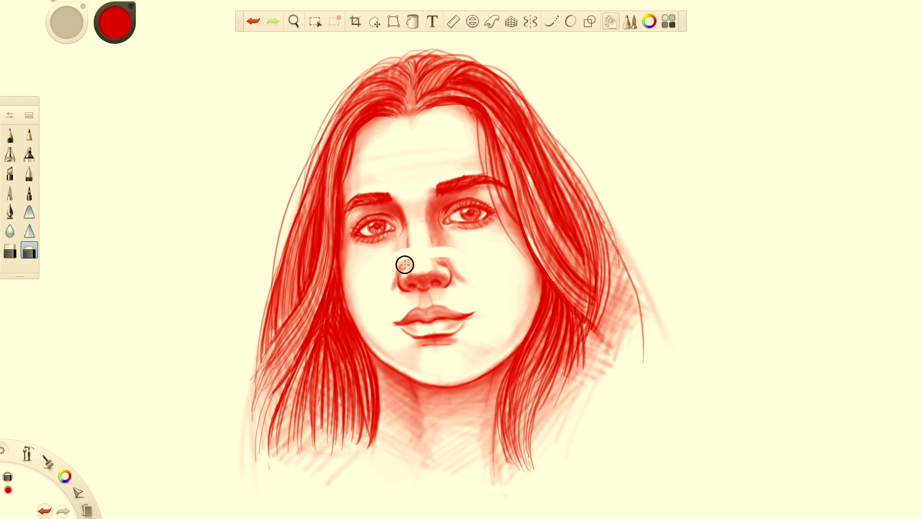
mouse_move(405, 264)
left_mouse_down()
mouse_move(415, 288)
mouse_move(400, 276)
left_mouse_up()
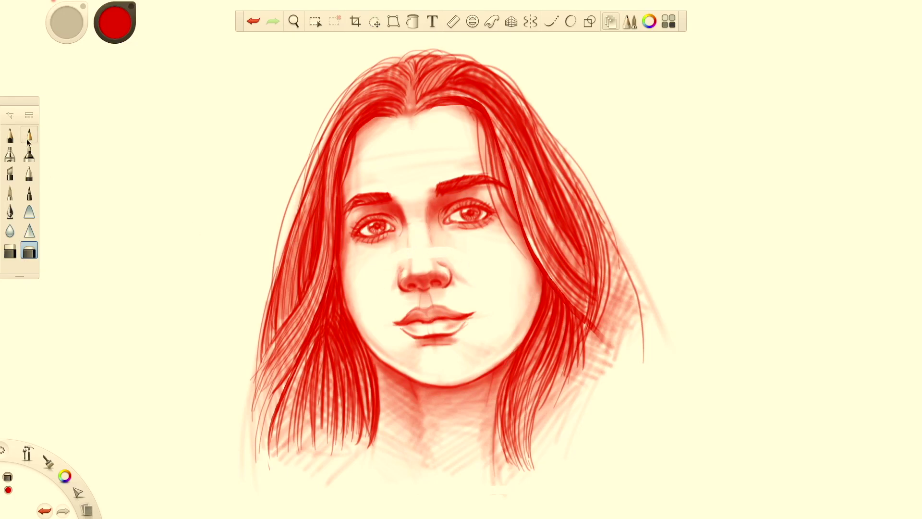
left_click(29, 135)
left_click_drag(431, 245, 408, 239)
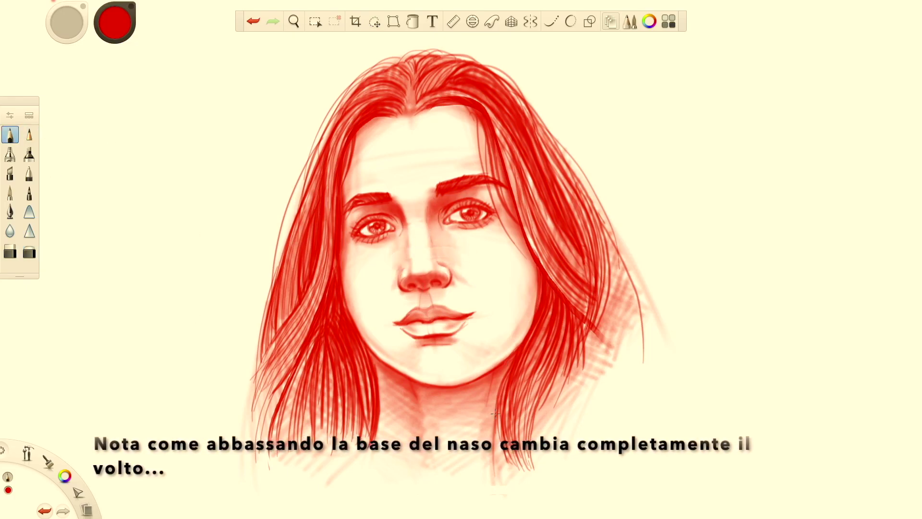
Slim the right cheek edge with pencil strokes and deepen the soft shading along both sides of the jaw.
left_click_drag(514, 350, 504, 358)
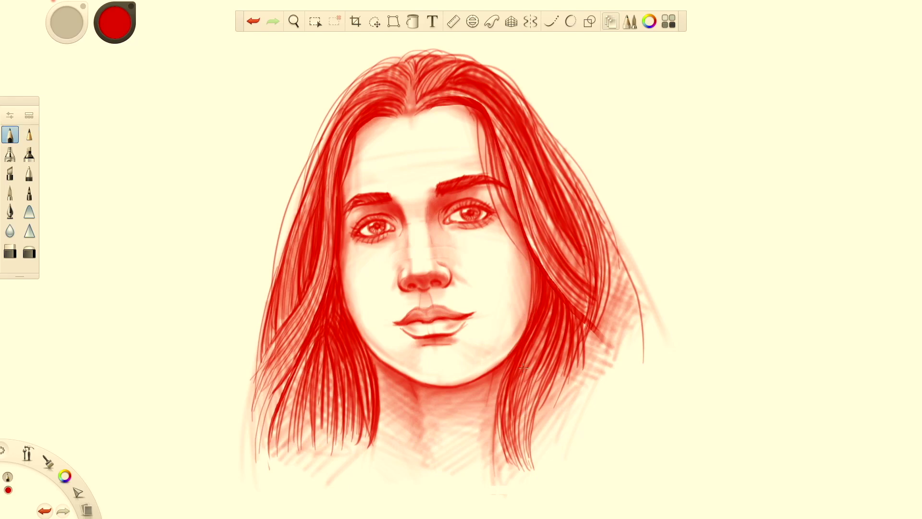
left_click(30, 134)
mouse_move(389, 366)
left_mouse_down()
mouse_move(346, 319)
mouse_move(365, 343)
left_mouse_up()
left_click_drag(486, 367, 523, 332)
key("super+z")
mouse_move(69, 22)
left_mouse_down()
mouse_move(14, 24)
mouse_move(76, 25)
left_mouse_up()
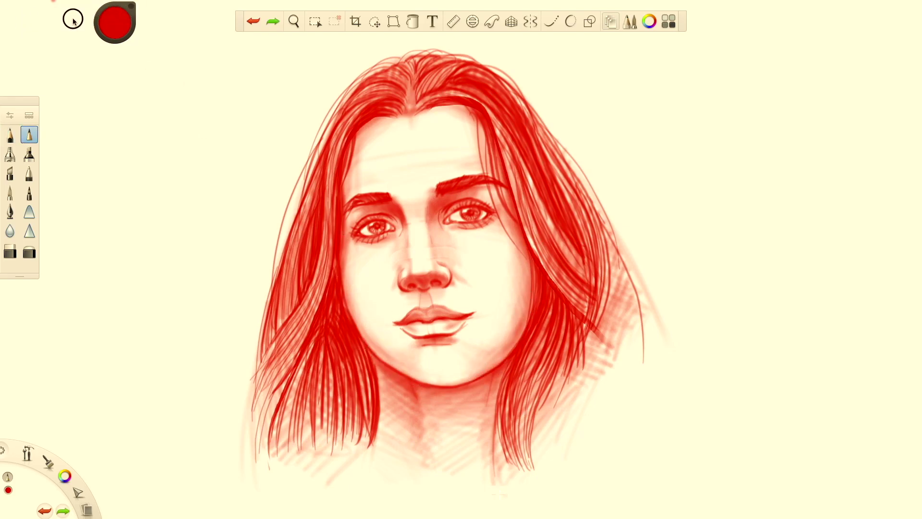
left_click_drag(509, 284, 500, 351)
left_click_drag(514, 300, 508, 353)
left_click_drag(376, 351, 350, 333)
Draw short hair strokes along the forehead hairline with soft shadow beneath, and clean up the face shading with the soft eraser.
left_click(10, 134)
mouse_move(384, 115)
left_mouse_down()
mouse_move(451, 106)
mouse_move(401, 112)
left_mouse_up()
left_click_drag(415, 115, 478, 106)
left_click(30, 135)
left_click_drag(367, 123, 404, 115)
left_click_drag(459, 112, 482, 140)
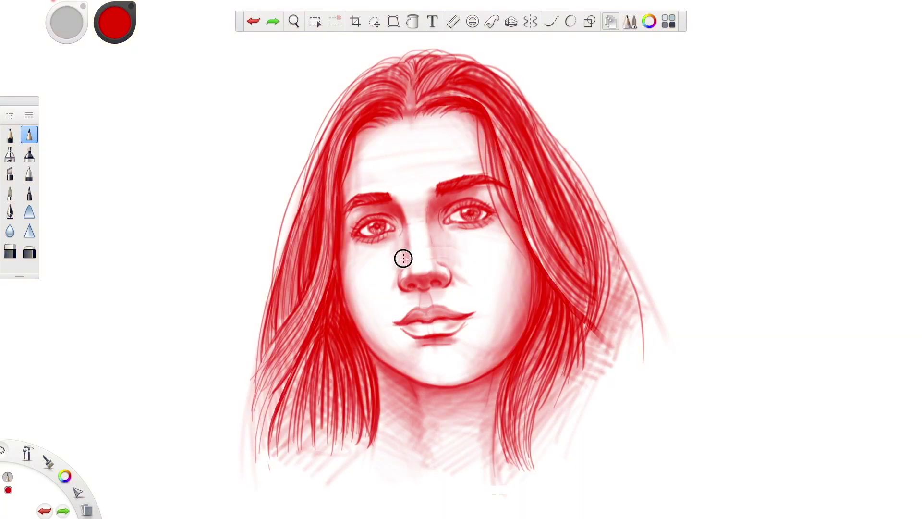
key("e")
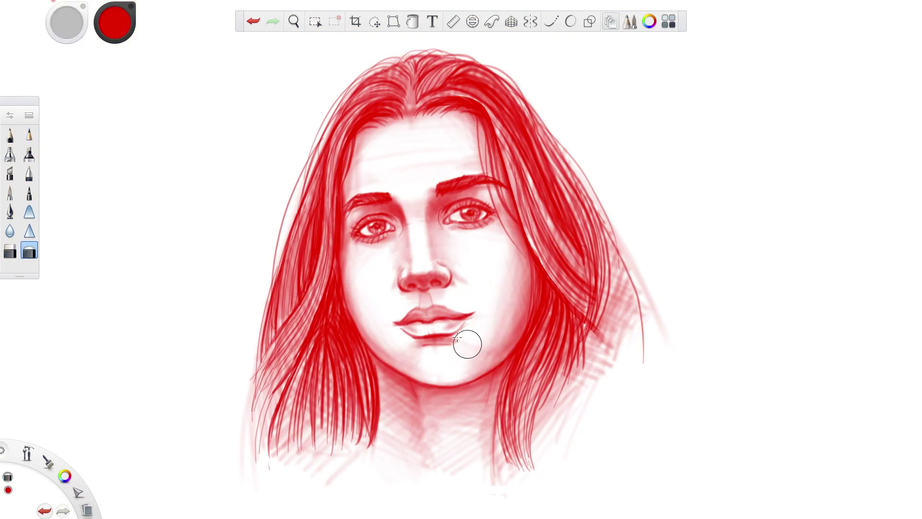
left_click(30, 136)
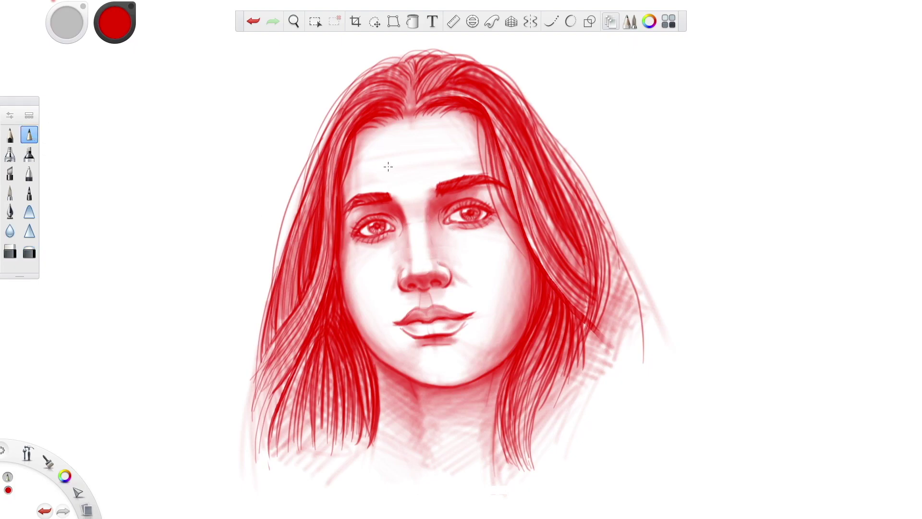
Shift the upward-looking portrait slightly up and to the left, and erase its cheek construction lines and the neck's centre line.
mouse_move(37, 4)
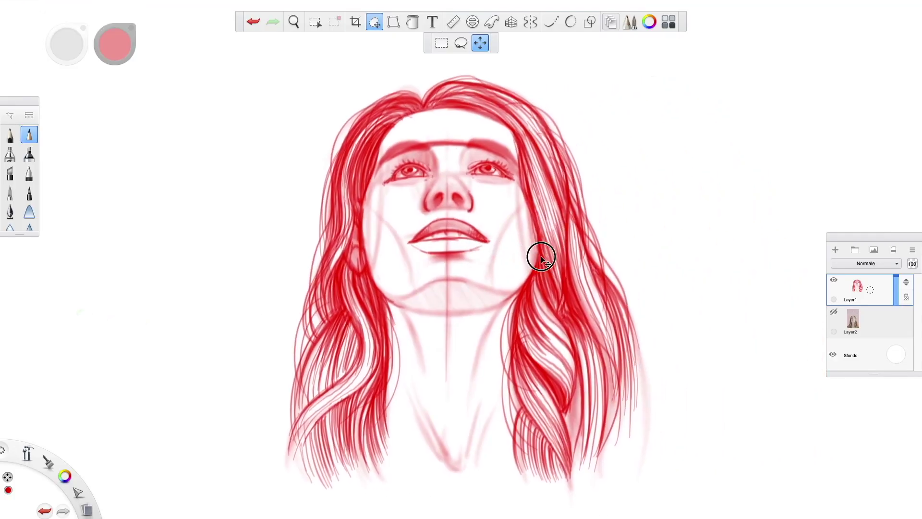
left_click_drag(540, 256, 531, 251)
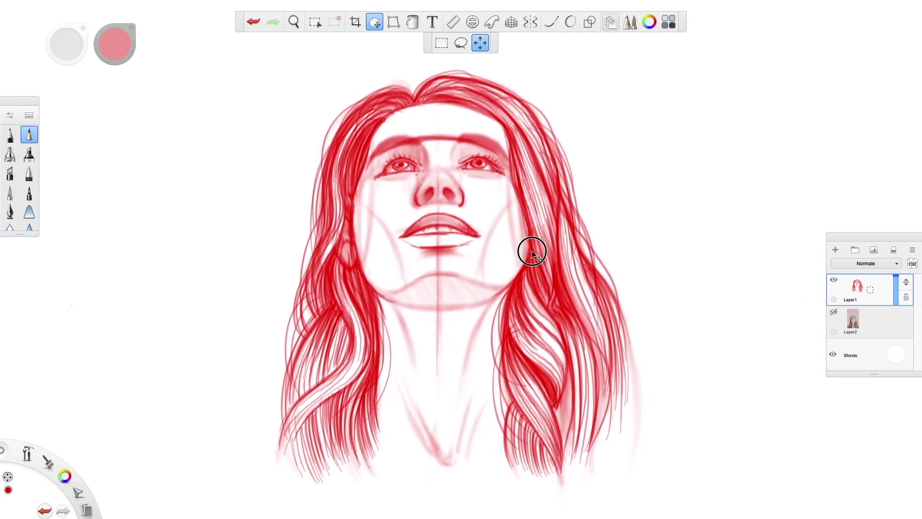
key("e")
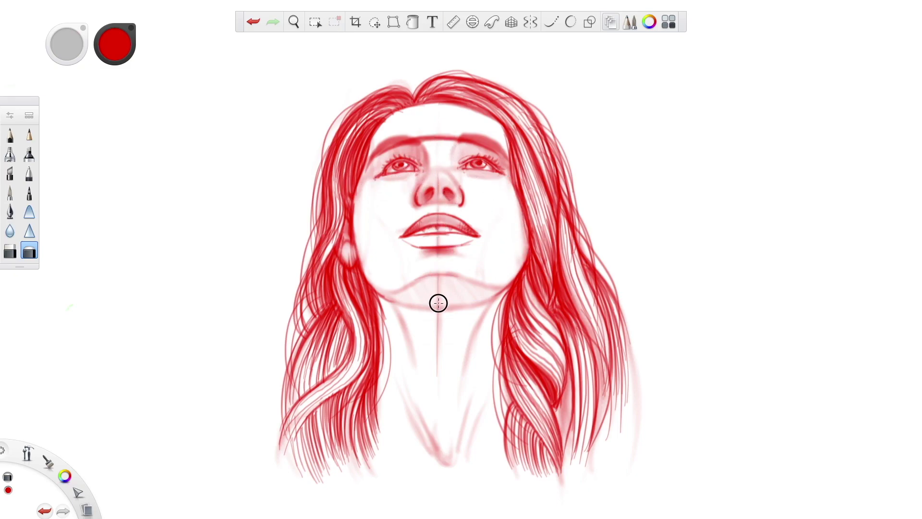
mouse_move(435, 324)
left_mouse_down()
mouse_move(439, 342)
mouse_move(437, 316)
left_mouse_up()
Adjust the soft eraser's size and remove the construction line joining the eyebrows and the centre line through the nose and lips.
mouse_move(68, 49)
left_mouse_down()
mouse_move(43, 47)
mouse_move(9, 66)
left_mouse_up()
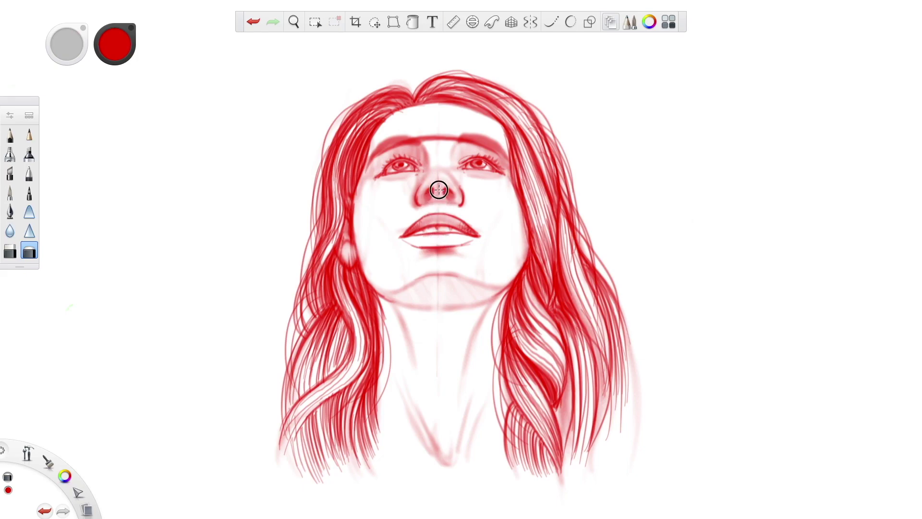
mouse_move(427, 138)
left_mouse_down()
mouse_move(459, 136)
mouse_move(414, 136)
mouse_move(459, 133)
mouse_move(438, 134)
left_mouse_up()
left_click_drag(559, 304, 552, 317)
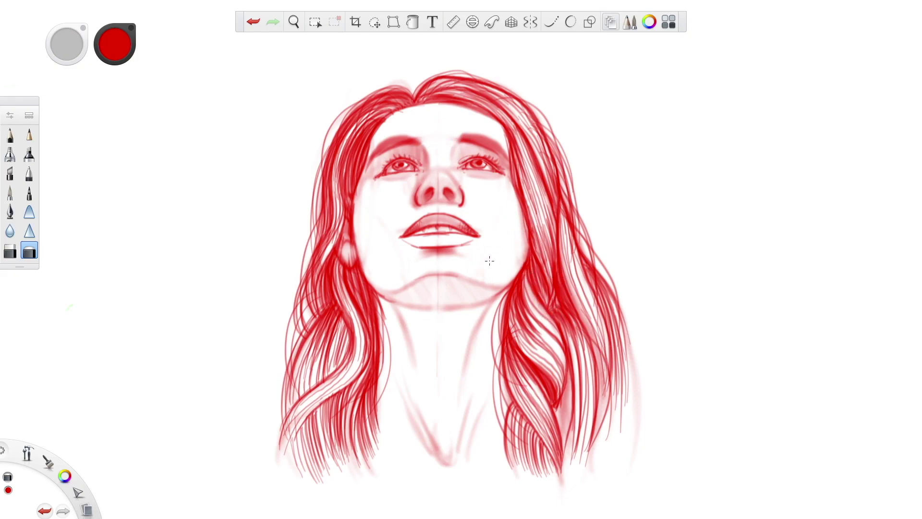
Lighten the hard lines under the jaw and around the upper edge of the chin with the soft eraser.
mouse_move(464, 286)
left_mouse_down()
mouse_move(514, 258)
mouse_move(509, 237)
left_mouse_up()
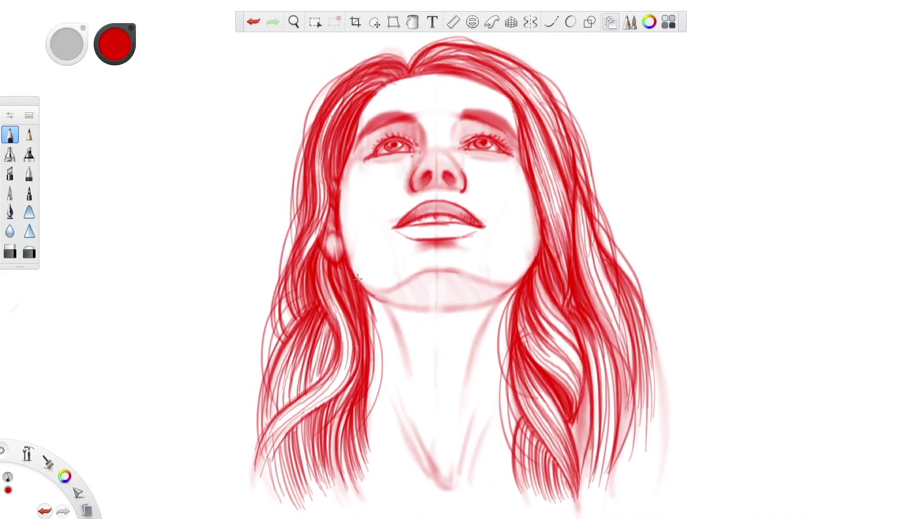
key("e")
mouse_move(495, 296)
left_mouse_down()
mouse_move(464, 309)
mouse_move(401, 307)
left_mouse_up()
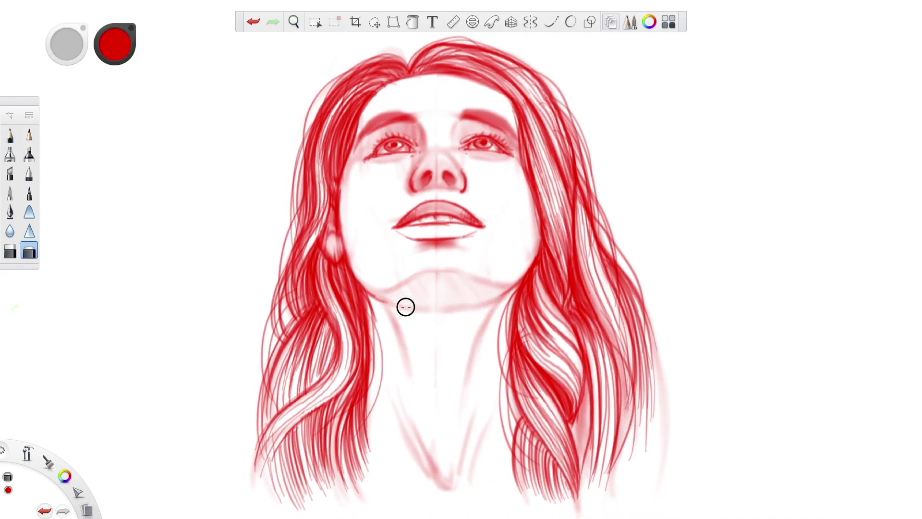
mouse_move(508, 285)
left_mouse_down()
mouse_move(443, 267)
mouse_move(376, 286)
mouse_move(447, 271)
mouse_move(512, 280)
mouse_move(435, 268)
mouse_move(394, 285)
left_mouse_up()
Shade the underside of the chin and hatch soft shadows down both sides of the neck with the soft pencil.
left_click(30, 134)
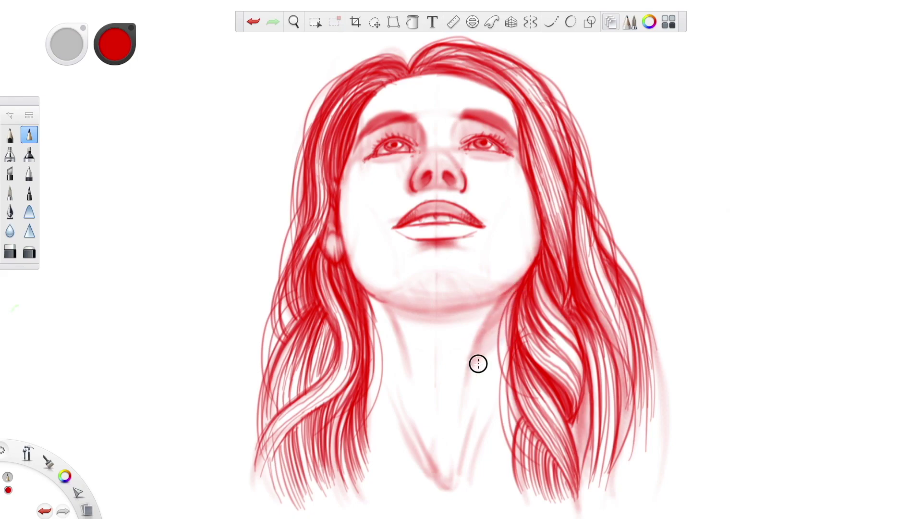
mouse_move(473, 384)
left_mouse_down()
mouse_move(501, 383)
mouse_move(467, 421)
mouse_move(513, 399)
left_mouse_up()
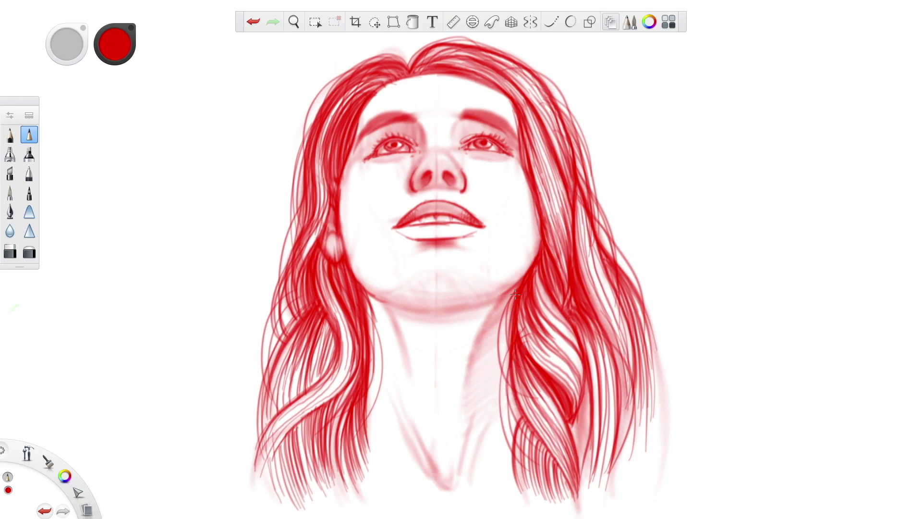
left_click_drag(475, 372, 504, 362)
left_click_drag(474, 405, 512, 383)
left_click_drag(479, 436, 522, 417)
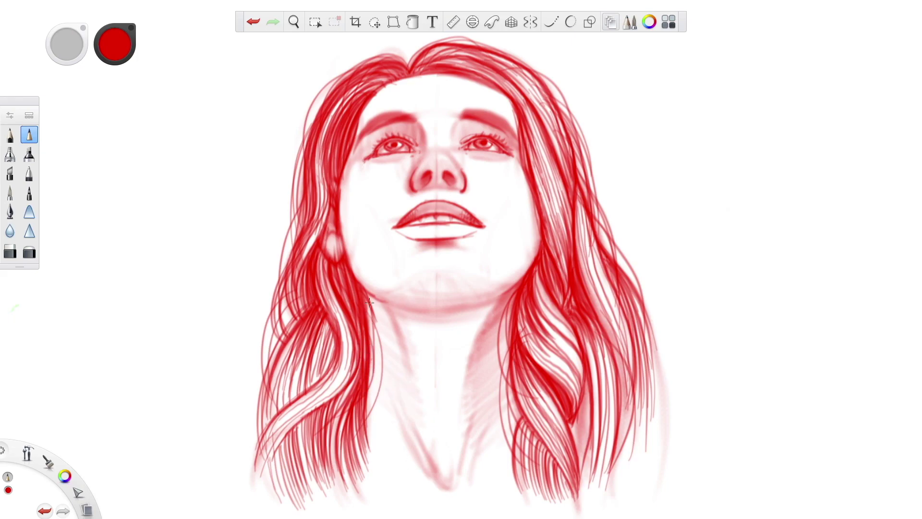
mouse_move(404, 320)
left_mouse_down()
mouse_move(370, 366)
mouse_move(373, 428)
left_mouse_up()
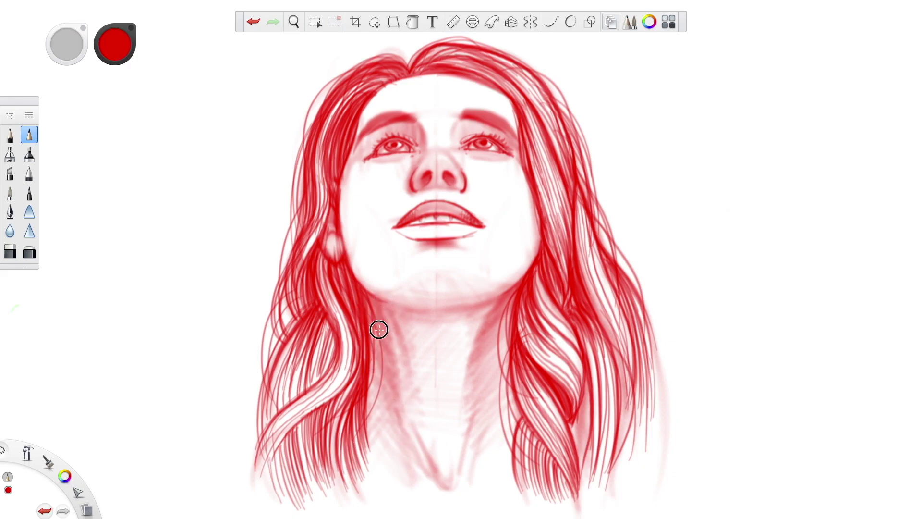
Extend the soft hatching across the front of the neck and up its right side beneath the jaw.
mouse_move(392, 358)
left_mouse_down()
mouse_move(471, 305)
mouse_move(420, 413)
mouse_move(465, 408)
left_mouse_up()
left_click_drag(487, 317, 481, 311)
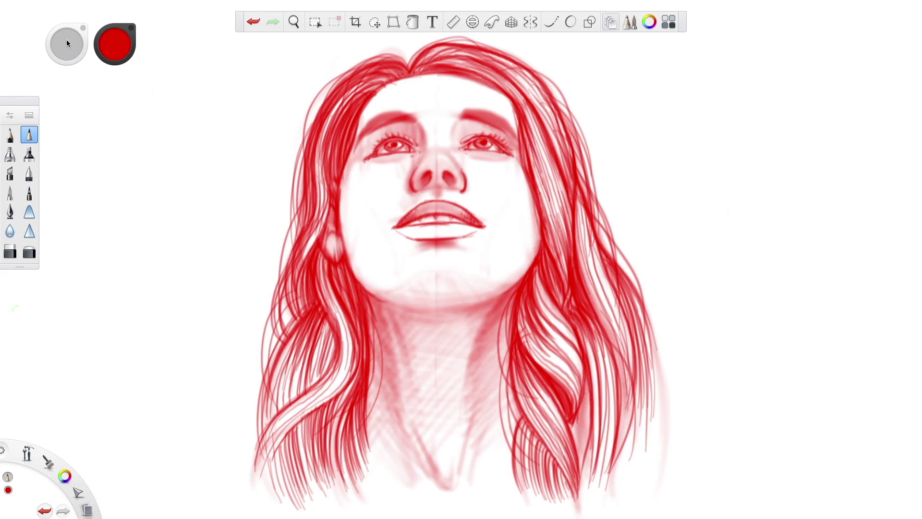
left_click_drag(67, 43, 70, 101)
key("ctrl+z")
Build light shading under the left eye and around the nose and its bridge with the soft pencil.
left_click_drag(365, 160, 416, 154)
left_click_drag(430, 176, 423, 181)
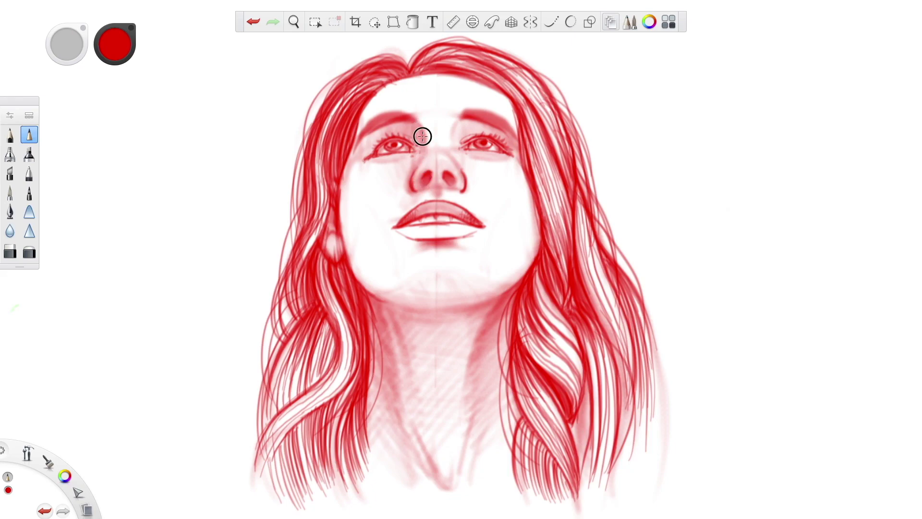
left_click(29, 251)
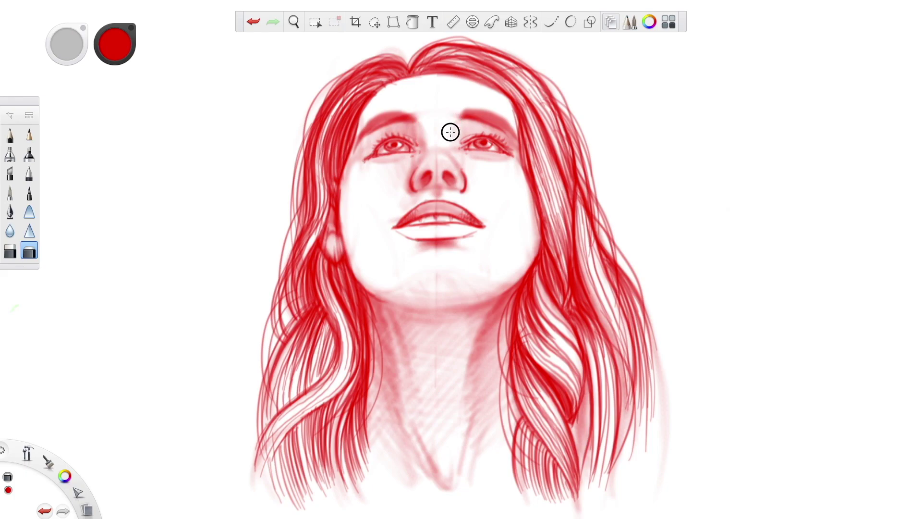
left_click(30, 135)
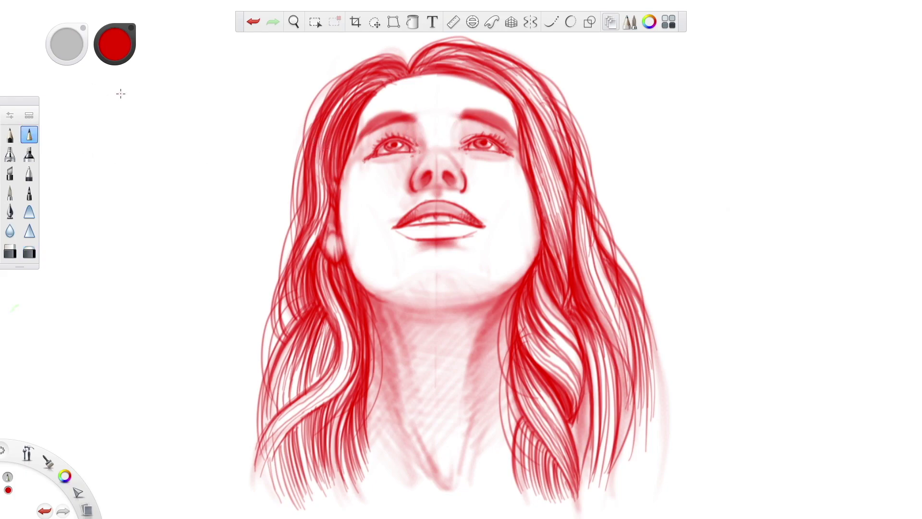
mouse_move(429, 141)
left_mouse_down()
mouse_move(422, 123)
mouse_move(418, 134)
left_mouse_up()
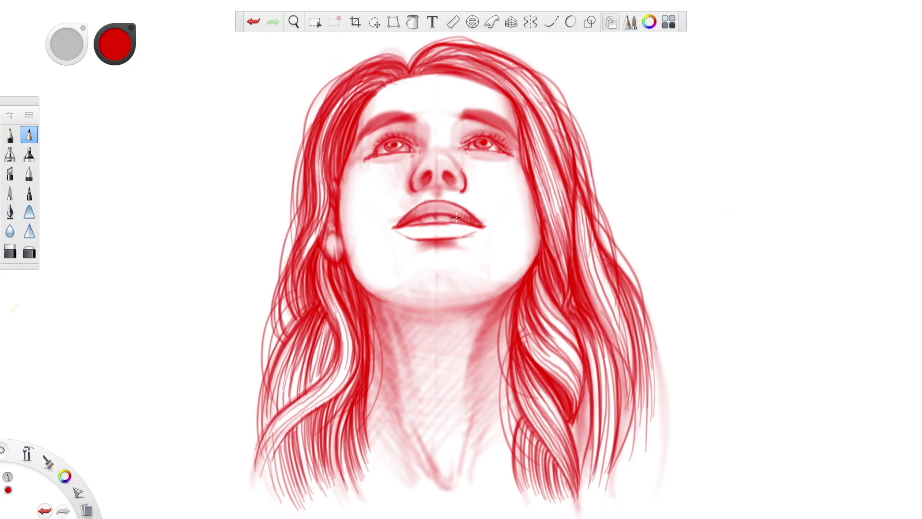
Draw fine creases and shading on the lips, and softly shade the area between the eyebrows.
key("s")
key("ctrl+z")
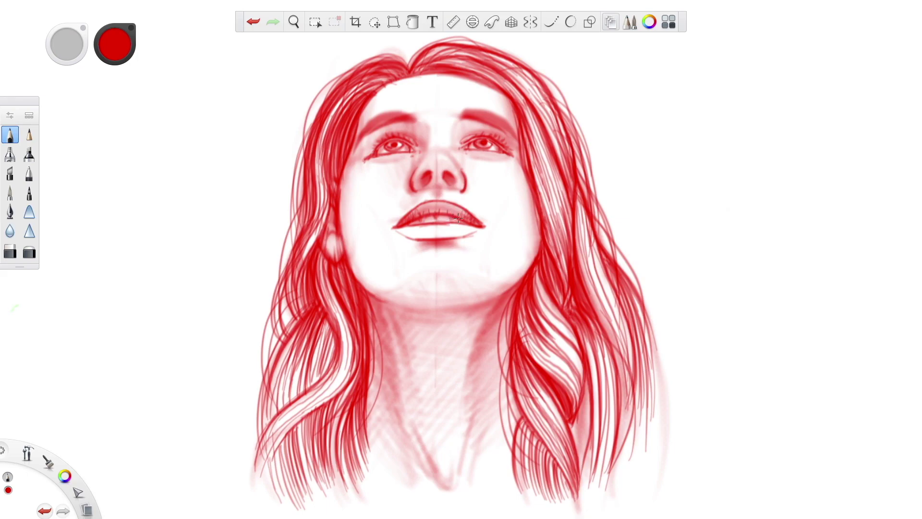
left_click(29, 136)
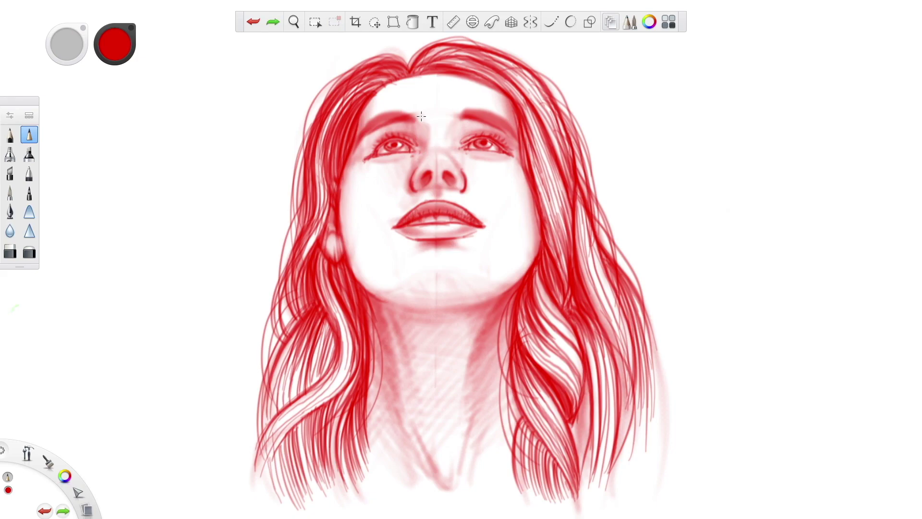
left_click_drag(422, 125, 473, 124)
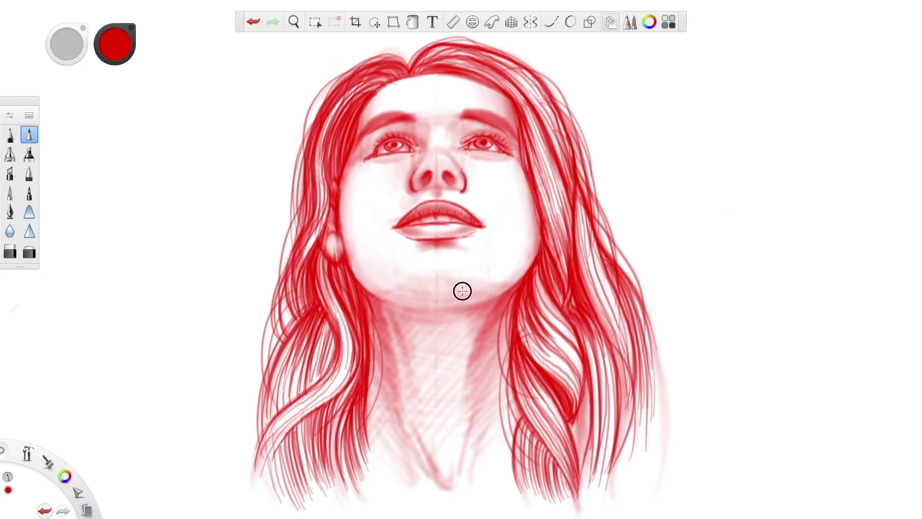
Deepen the soft shading on the underside of the chin and along the sides of the jaw and cheeks.
mouse_move(422, 305)
left_mouse_down()
mouse_move(402, 287)
mouse_move(377, 306)
left_mouse_up()
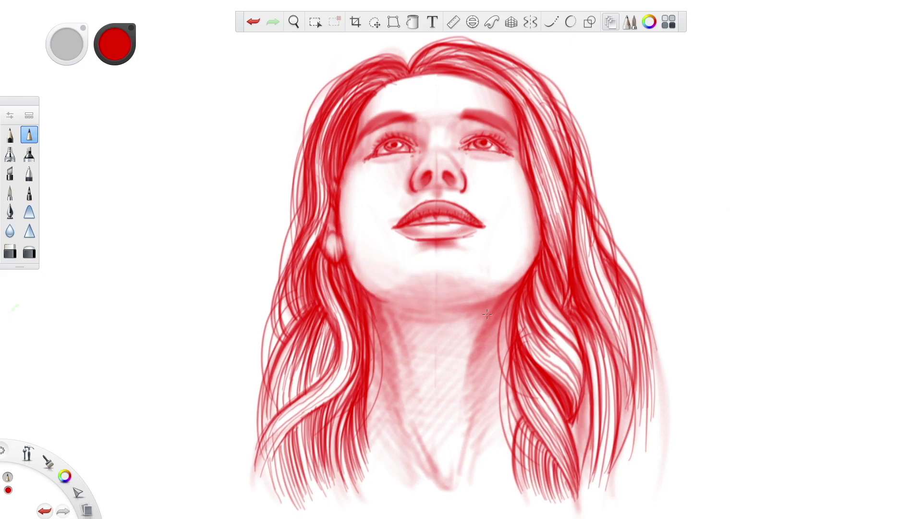
left_click_drag(352, 235, 386, 287)
left_click_drag(356, 209, 386, 276)
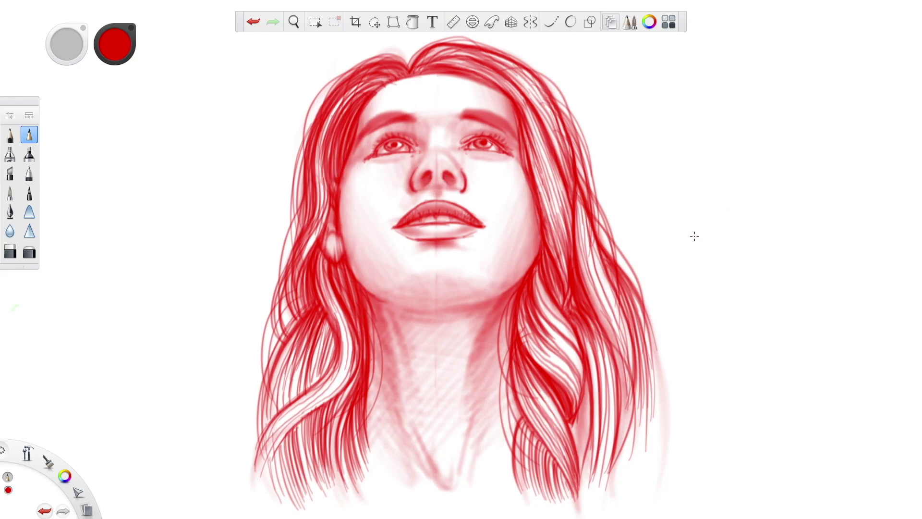
Draw individual hairs over both eyebrows with the pencil.
left_click(10, 134)
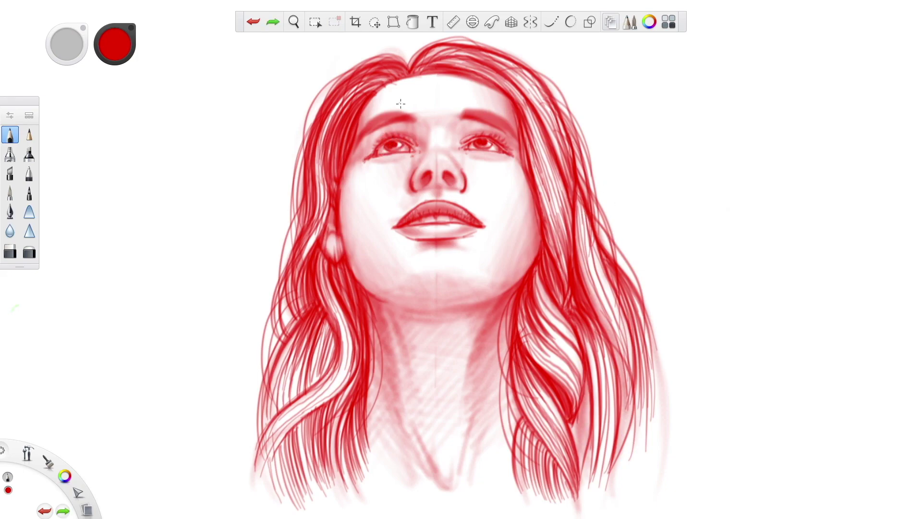
left_click_drag(412, 121, 376, 118)
left_click_drag(473, 115, 514, 123)
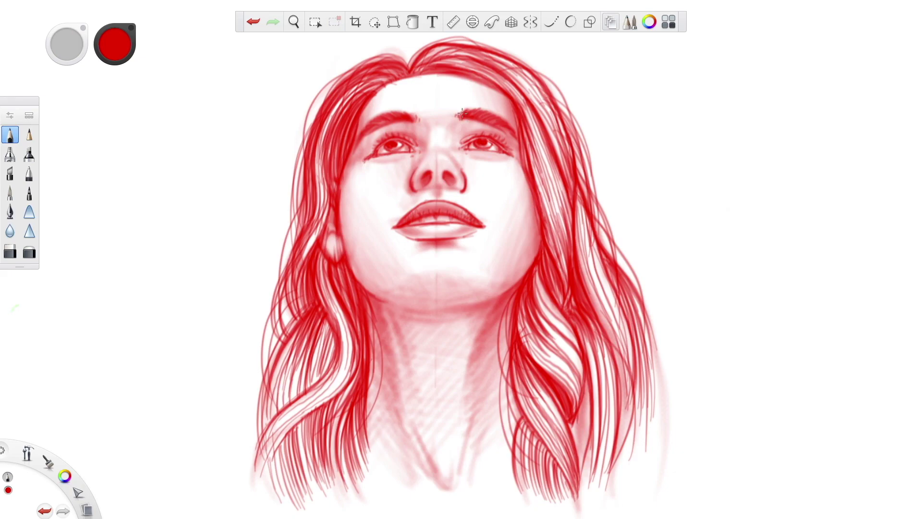
Undo the last pencil strokes, and use the soft pencil to darken the right hairline along the face and shade the ear.
left_click_drag(331, 268, 360, 336)
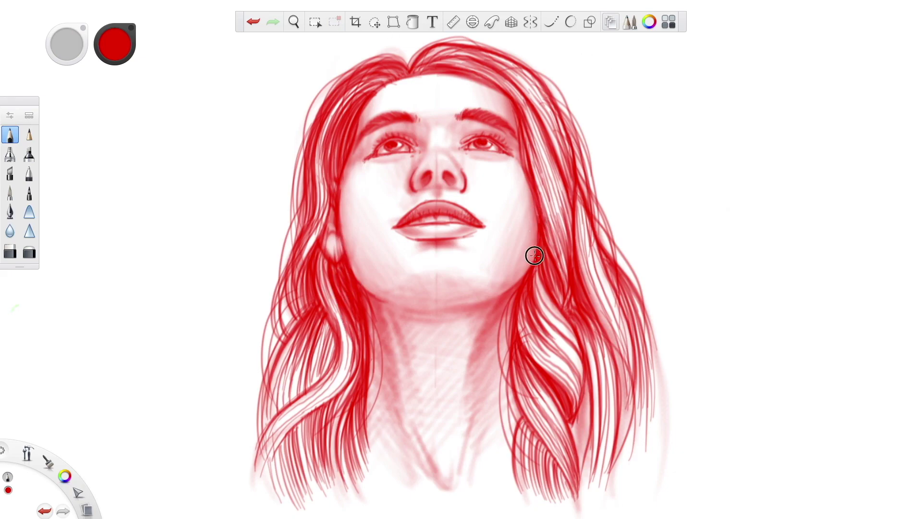
key("ctrl+z")
key("ctrl+z")
left_click(30, 134)
mouse_move(535, 265)
left_mouse_down()
mouse_move(538, 200)
mouse_move(532, 265)
left_mouse_up()
left_click_drag(524, 154, 513, 107)
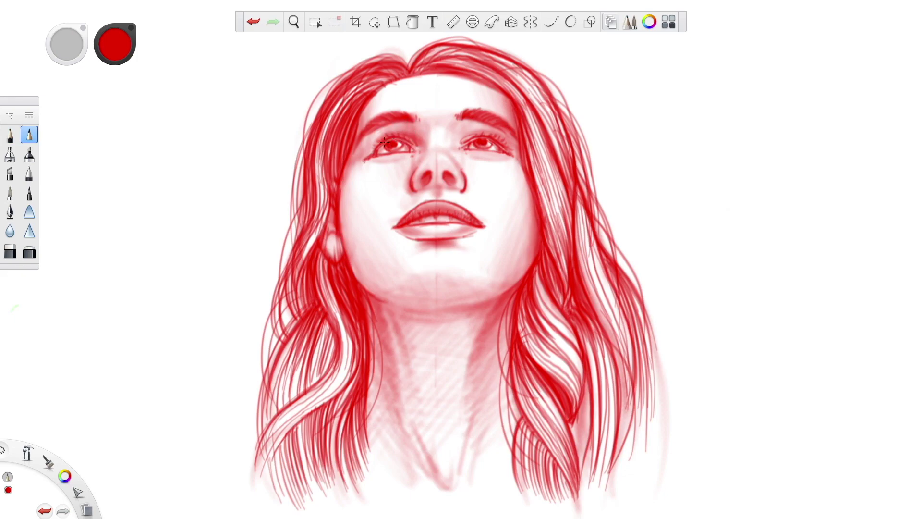
left_click_drag(337, 237, 336, 257)
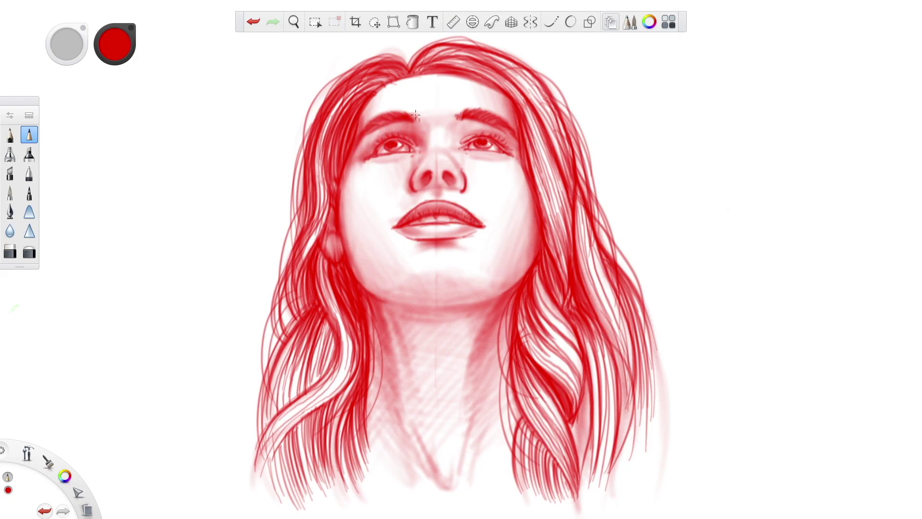
Soften the hard outlines of the upper lip and the nostril wings with the soft eraser.
scroll(518, 250, "up", 5)
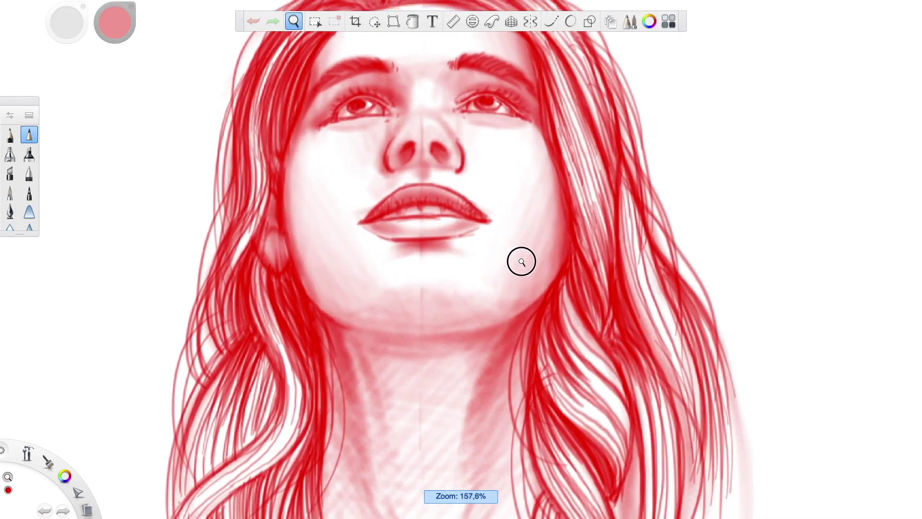
key("space")
left_click_drag(482, 361, 483, 431)
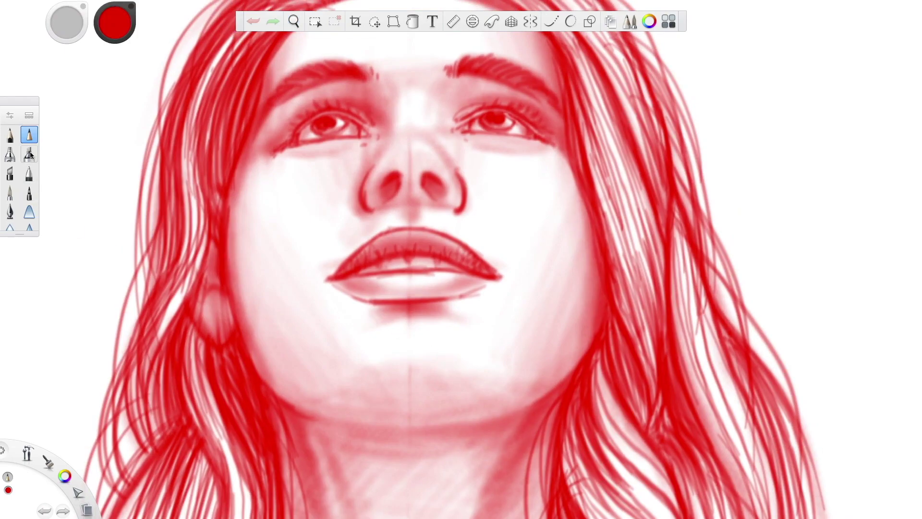
left_click_drag(30, 232, 30, 294)
left_click(29, 250)
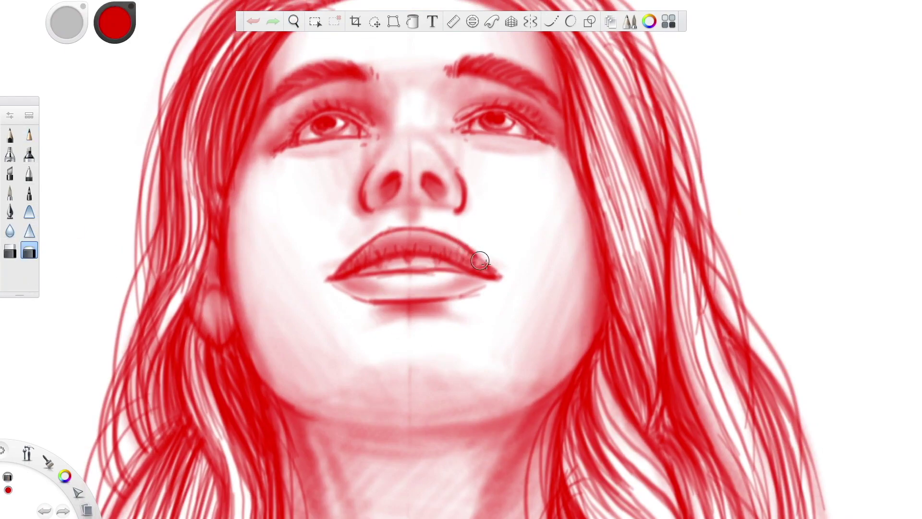
mouse_move(478, 255)
left_mouse_down()
mouse_move(401, 227)
mouse_move(343, 268)
mouse_move(368, 238)
mouse_move(394, 227)
mouse_move(421, 226)
mouse_move(497, 265)
mouse_move(474, 251)
left_mouse_up()
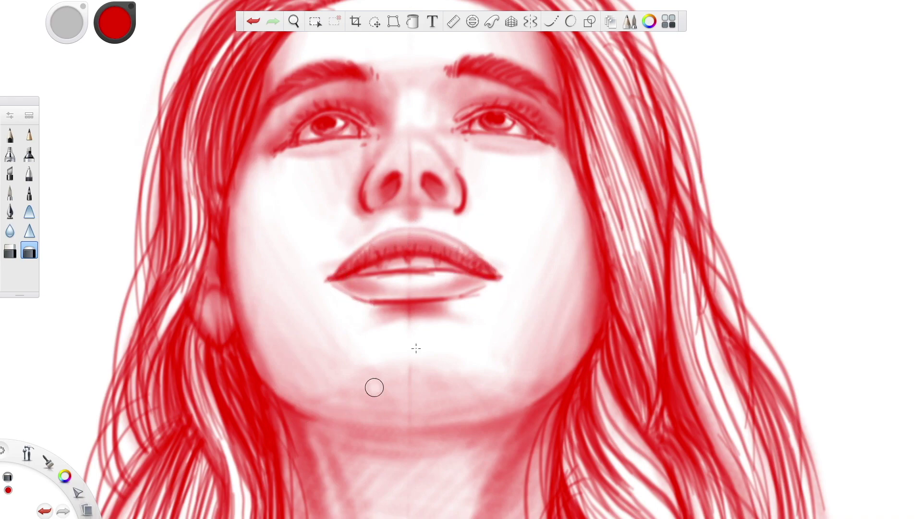
mouse_move(462, 206)
left_mouse_down()
mouse_move(463, 183)
mouse_move(455, 208)
left_mouse_up()
left_click_drag(374, 182, 367, 175)
Redraw the outer contours of both nostril wings and the right upper edge of the upper lip with the pencil.
left_click(10, 135)
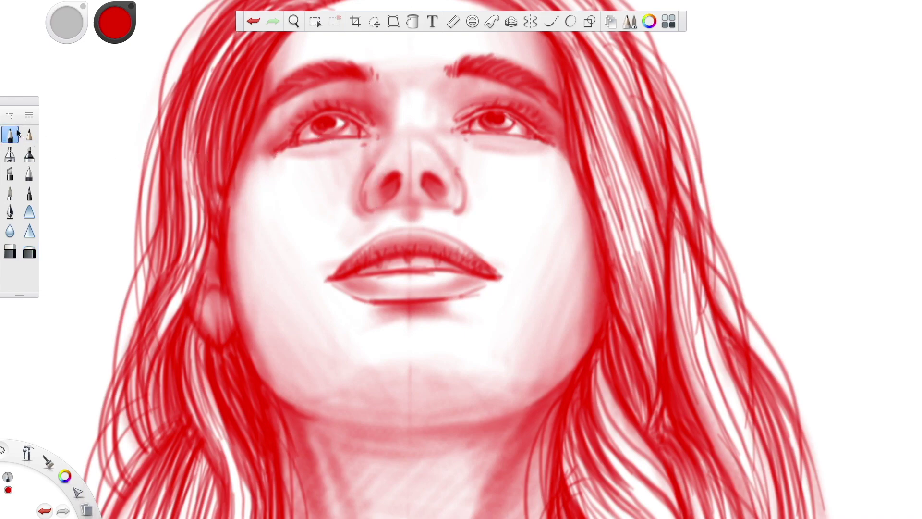
left_click_drag(372, 212, 364, 179)
left_click_drag(456, 209, 464, 200)
key("ctrl+z")
left_click_drag(460, 209, 462, 176)
left_click_drag(478, 256, 445, 236)
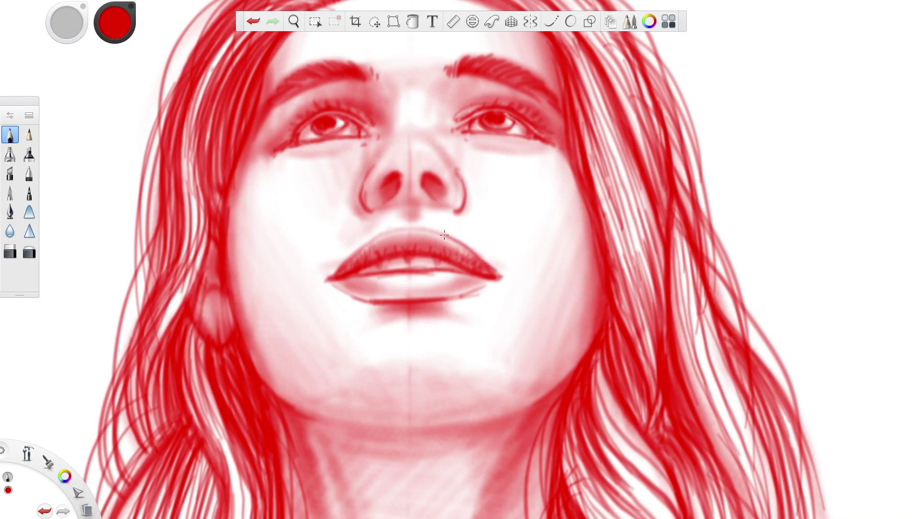
left_click_drag(370, 241, 339, 268)
key("ctrl+z")
left_click_drag(341, 266, 338, 272)
key("ctrl+z")
mouse_move(343, 269)
left_mouse_down()
mouse_move(333, 276)
mouse_move(359, 249)
left_mouse_up()
key("ctrl+z")
Darken the nostrils with the pencil and softly shade the side of the nose and the eye sockets.
mouse_move(387, 199)
left_mouse_down()
mouse_move(395, 173)
mouse_move(381, 187)
mouse_move(435, 186)
left_mouse_up()
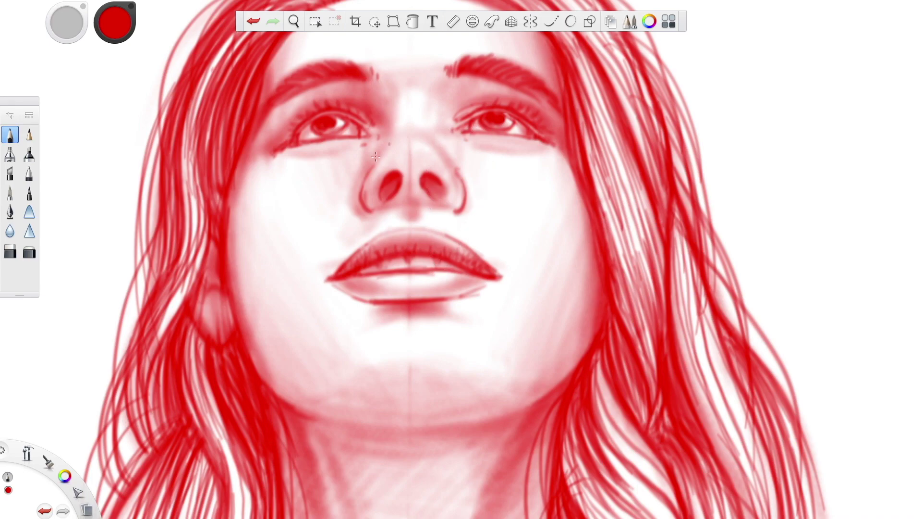
left_click(29, 134)
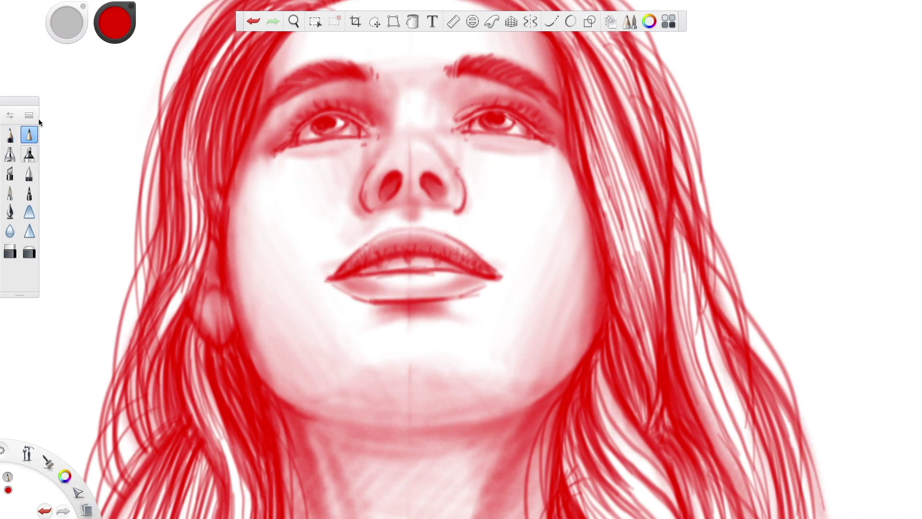
mouse_move(377, 159)
left_mouse_down()
mouse_move(391, 124)
mouse_move(383, 140)
mouse_move(390, 91)
mouse_move(376, 117)
mouse_move(375, 85)
mouse_move(362, 117)
mouse_move(362, 82)
mouse_move(351, 105)
mouse_move(348, 87)
mouse_move(326, 91)
left_mouse_up()
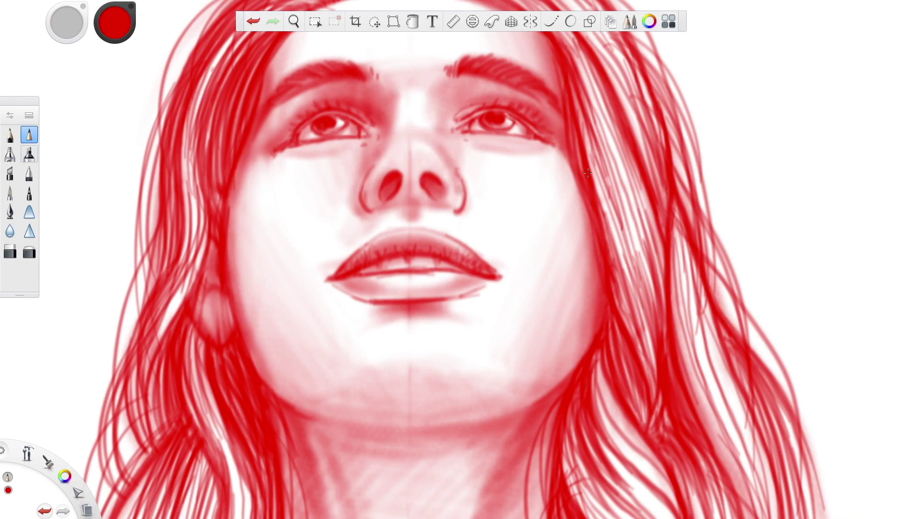
key("ctrl+z")
left_click(466, 139)
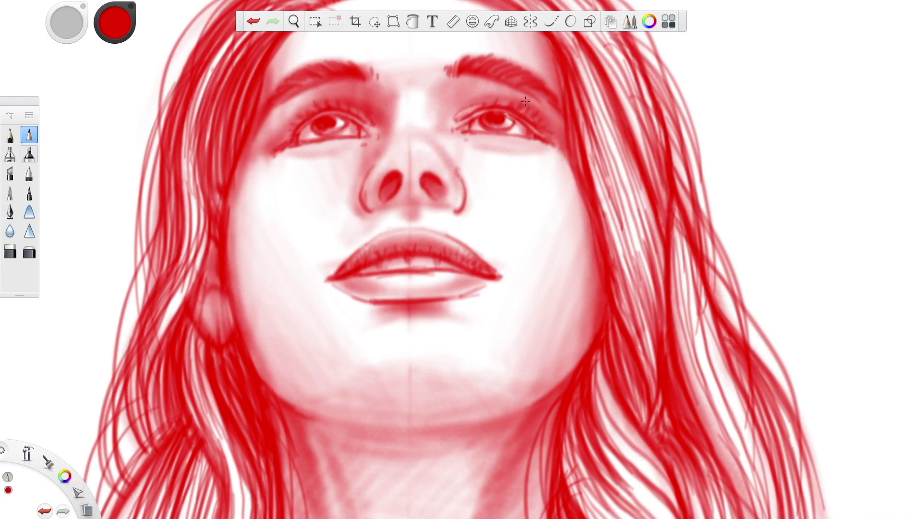
Try pencil lines between the teeth, undo them, and darken the lid and lash lines of both eyes.
left_click(10, 135)
left_click_drag(448, 262, 382, 260)
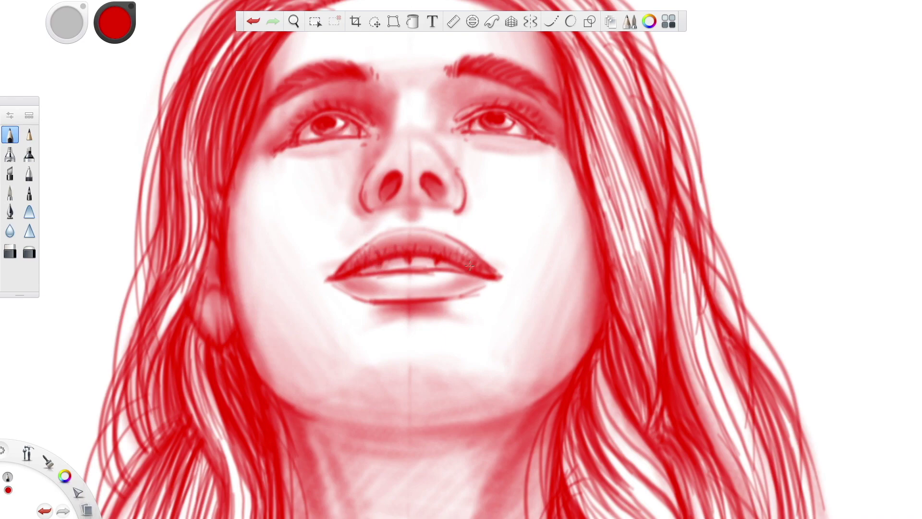
key("ctrl+z")
mouse_move(541, 130)
left_mouse_down()
mouse_move(515, 110)
mouse_move(538, 125)
mouse_move(494, 97)
left_mouse_up()
mouse_move(346, 111)
left_mouse_down()
mouse_move(309, 112)
mouse_move(296, 146)
left_mouse_up()
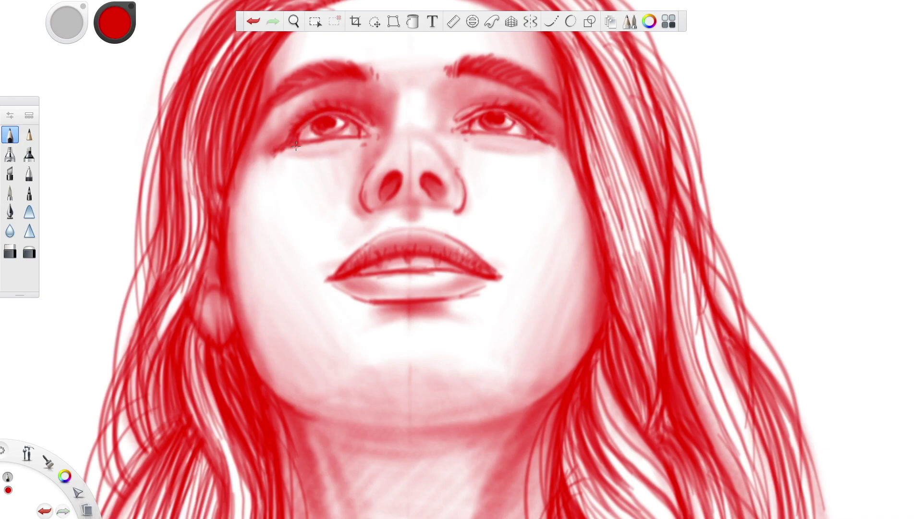
Lighten the lower edges of both eyes with the soft eraser and redraw their lower lid lines in pencil.
key("e")
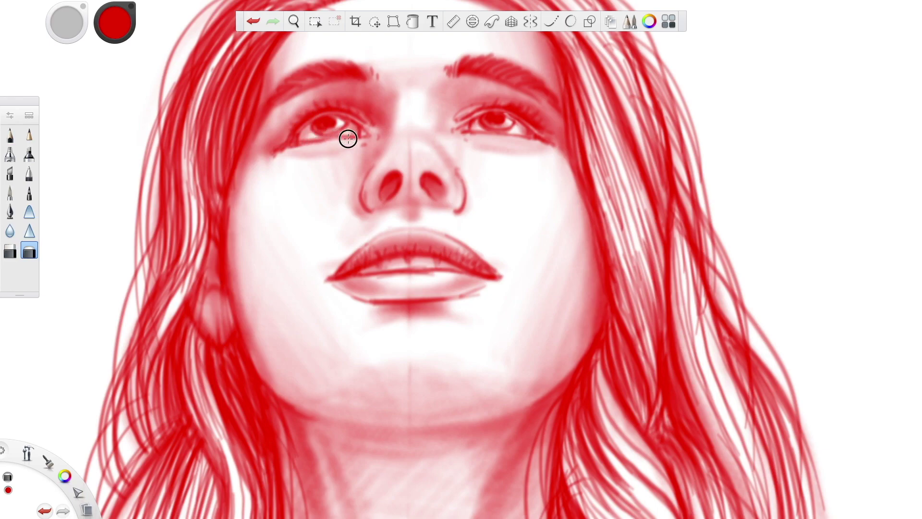
left_click_drag(504, 134, 500, 132)
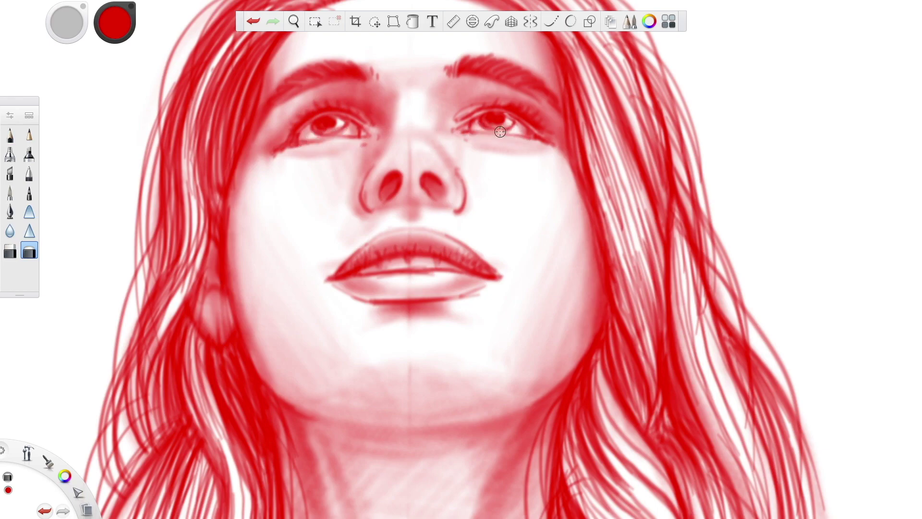
left_click(11, 135)
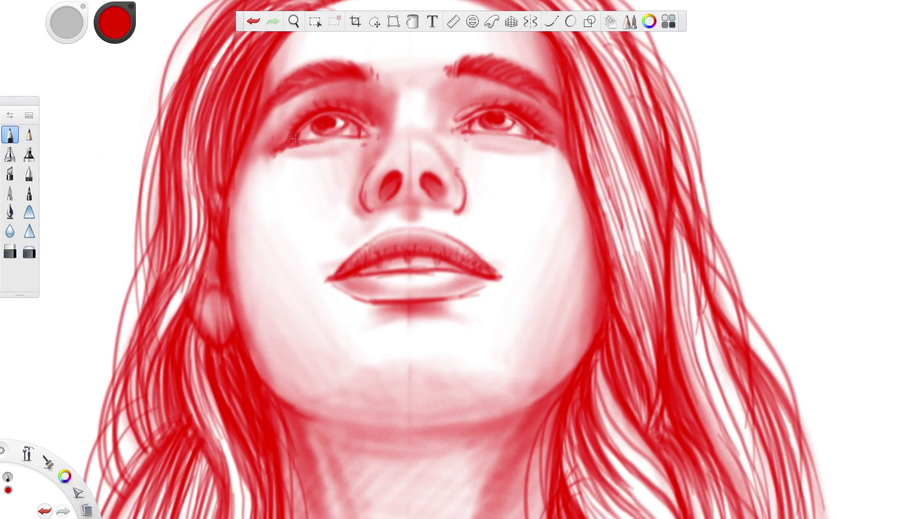
left_click_drag(301, 145, 321, 141)
left_click_drag(512, 136, 499, 134)
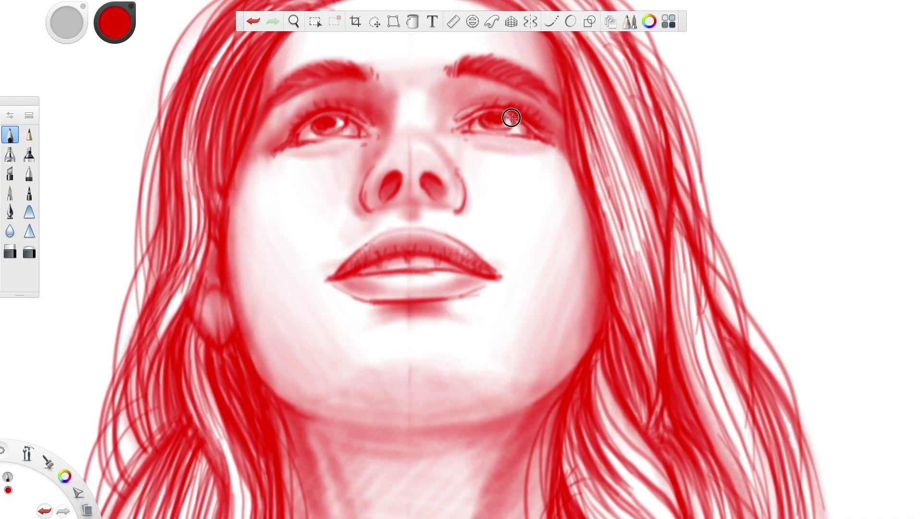
Shade the wavy hair locks on the right side, from the crown down to the tips, with the soft pencil.
key("ctrl+alt")
left_click_drag(478, 207, 446, 288)
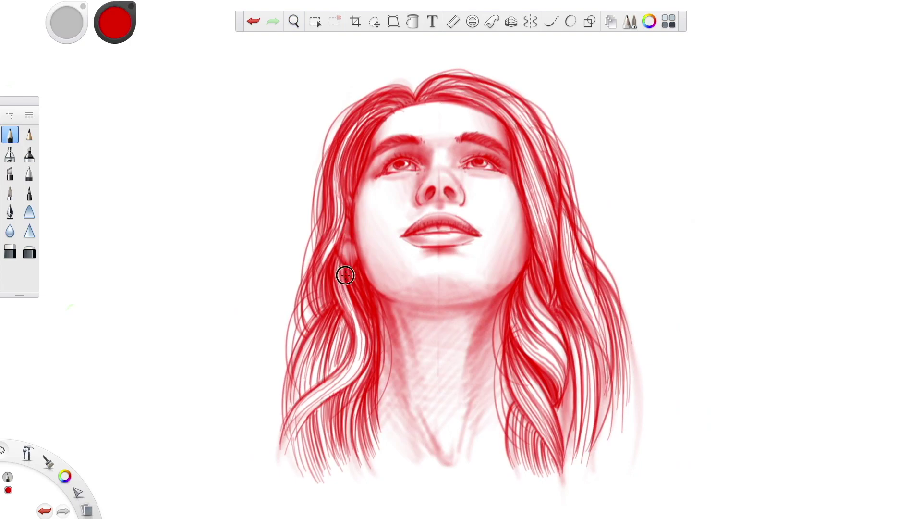
left_click(29, 136)
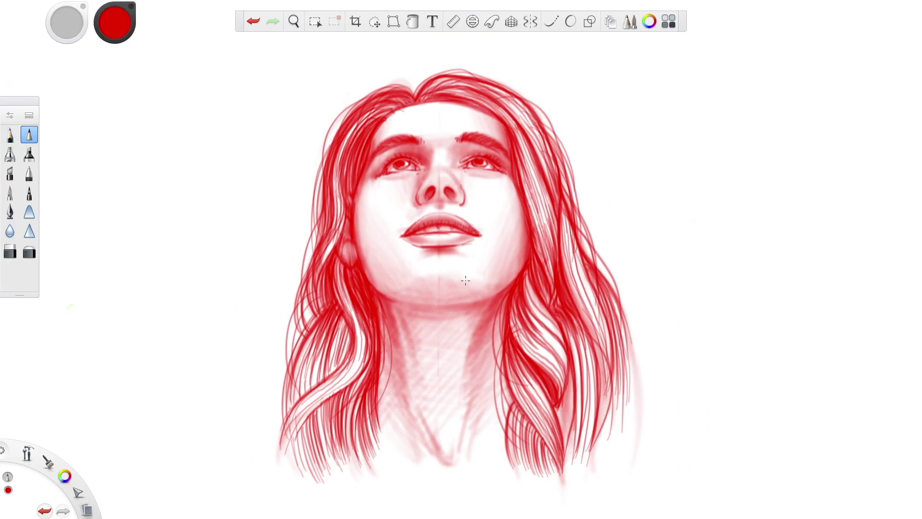
mouse_move(519, 293)
left_mouse_down()
mouse_move(531, 264)
mouse_move(516, 306)
mouse_move(531, 278)
mouse_move(513, 320)
mouse_move(529, 294)
mouse_move(517, 340)
mouse_move(534, 298)
mouse_move(525, 334)
mouse_move(539, 317)
mouse_move(532, 358)
mouse_move(553, 315)
mouse_move(541, 373)
mouse_move(560, 330)
mouse_move(555, 389)
mouse_move(561, 357)
mouse_move(551, 336)
mouse_move(540, 355)
mouse_move(546, 311)
mouse_move(522, 345)
mouse_move(526, 277)
mouse_move(518, 334)
mouse_move(554, 316)
mouse_move(548, 378)
mouse_move(561, 354)
mouse_move(558, 398)
mouse_move(566, 346)
mouse_move(551, 386)
mouse_move(559, 327)
mouse_move(544, 301)
mouse_move(509, 352)
mouse_move(510, 370)
mouse_move(517, 347)
mouse_move(510, 392)
mouse_move(522, 352)
mouse_move(515, 400)
mouse_move(526, 369)
mouse_move(522, 406)
mouse_move(534, 382)
mouse_move(545, 432)
mouse_move(552, 411)
mouse_move(559, 465)
mouse_move(560, 442)
mouse_move(553, 457)
mouse_move(538, 390)
mouse_move(531, 410)
mouse_move(533, 374)
mouse_move(521, 405)
mouse_move(524, 359)
mouse_move(512, 389)
left_mouse_up()
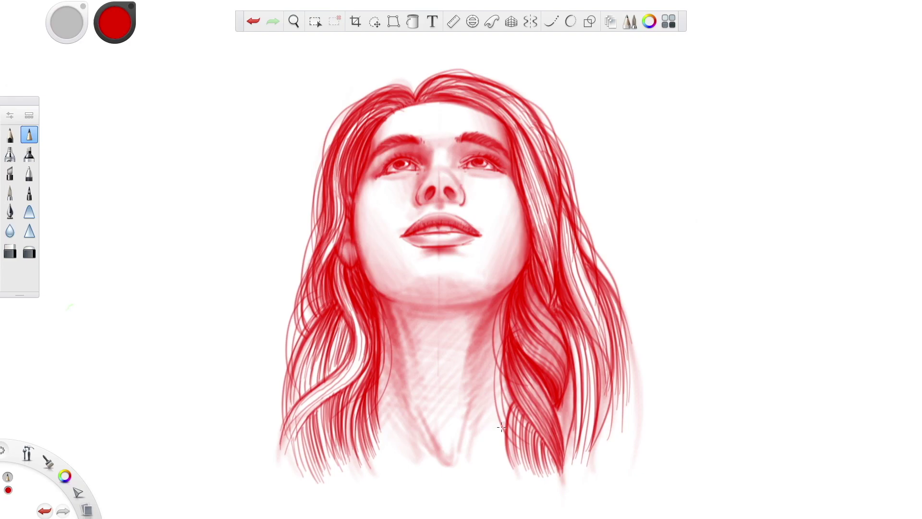
mouse_move(549, 476)
left_mouse_down()
mouse_move(506, 434)
mouse_move(545, 460)
mouse_move(509, 416)
mouse_move(543, 448)
mouse_move(531, 426)
left_mouse_up()
mouse_move(597, 447)
left_mouse_down()
mouse_move(576, 432)
mouse_move(590, 433)
mouse_move(579, 414)
mouse_move(588, 414)
mouse_move(588, 382)
mouse_move(574, 361)
mouse_move(595, 367)
mouse_move(564, 333)
mouse_move(585, 343)
mouse_move(559, 307)
mouse_move(582, 327)
mouse_move(556, 310)
mouse_move(588, 349)
mouse_move(574, 349)
mouse_move(598, 385)
mouse_move(572, 366)
mouse_move(597, 401)
mouse_move(577, 391)
mouse_move(592, 420)
mouse_move(562, 399)
mouse_move(589, 435)
mouse_move(561, 427)
mouse_move(588, 461)
mouse_move(555, 442)
mouse_move(608, 342)
mouse_move(581, 316)
mouse_move(610, 334)
mouse_move(572, 281)
mouse_move(599, 297)
mouse_move(561, 245)
mouse_move(580, 259)
mouse_move(562, 205)
mouse_move(574, 234)
mouse_move(556, 215)
mouse_move(580, 256)
mouse_move(567, 248)
mouse_move(568, 258)
mouse_move(587, 279)
mouse_move(561, 262)
mouse_move(593, 298)
mouse_move(498, 113)
left_mouse_up()
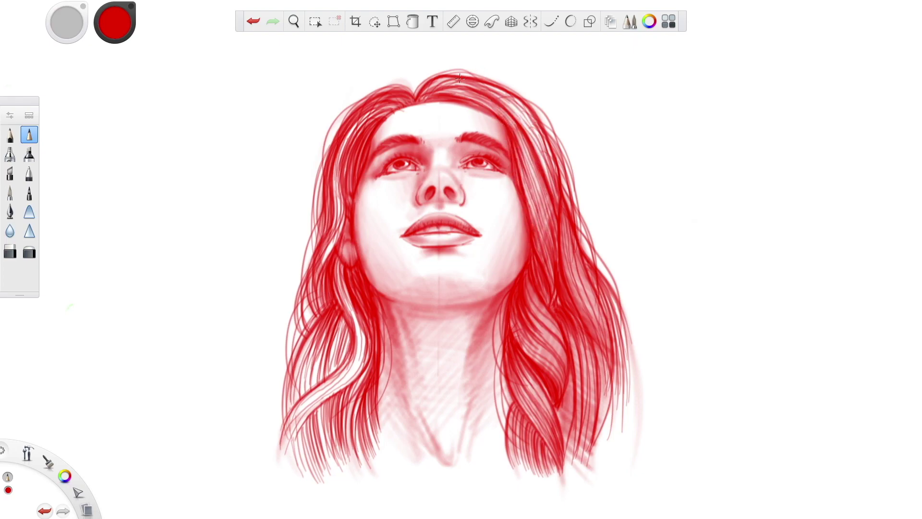
Shade the hair on the right side with the soft pencil, from the parting along the cheek to the lower locks.
mouse_move(426, 98)
left_mouse_down()
mouse_move(450, 84)
mouse_move(449, 96)
mouse_move(464, 88)
mouse_move(511, 116)
mouse_move(513, 137)
mouse_move(521, 134)
mouse_move(515, 164)
mouse_move(534, 151)
mouse_move(526, 198)
mouse_move(540, 175)
mouse_move(535, 211)
mouse_move(546, 195)
mouse_move(541, 239)
left_mouse_up()
mouse_move(547, 249)
left_mouse_down()
mouse_move(570, 330)
mouse_move(584, 317)
mouse_move(574, 360)
mouse_move(586, 360)
mouse_move(574, 398)
mouse_move(587, 406)
mouse_move(569, 451)
left_mouse_up()
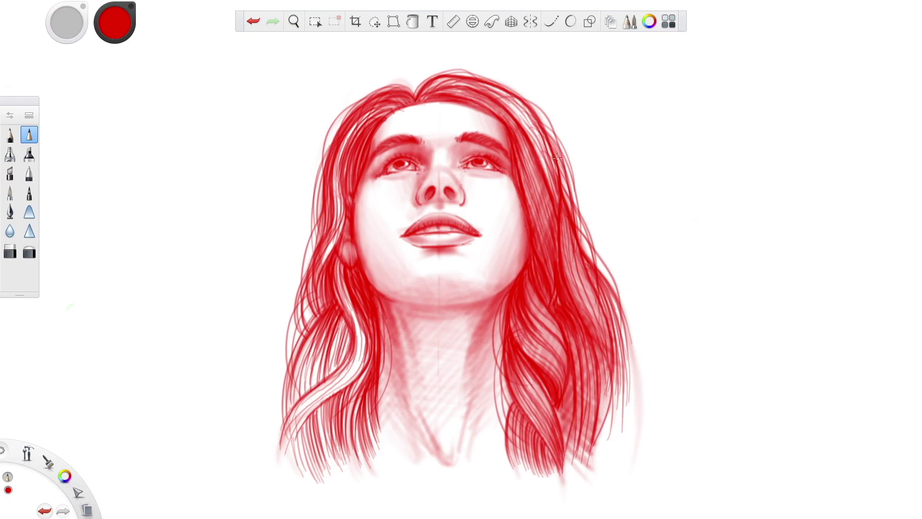
mouse_move(555, 187)
left_mouse_down()
mouse_move(552, 150)
mouse_move(537, 151)
mouse_move(523, 97)
mouse_move(427, 85)
mouse_move(447, 96)
mouse_move(488, 87)
mouse_move(506, 125)
mouse_move(523, 103)
mouse_move(517, 160)
mouse_move(546, 144)
mouse_move(530, 219)
mouse_move(549, 208)
mouse_move(552, 282)
mouse_move(576, 259)
mouse_move(559, 360)
left_mouse_up()
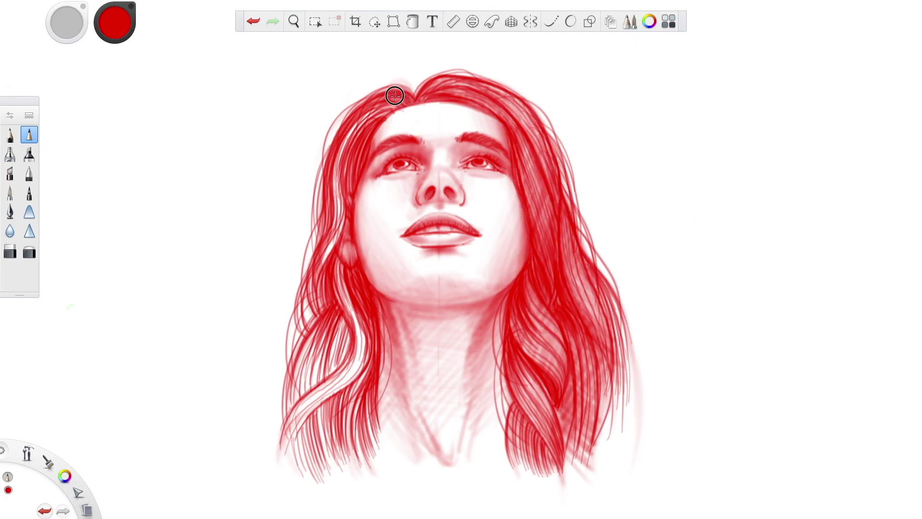
Shade the left-side hair with the soft pencil, filling the light wavy lock and adding soft strokes below the tips.
mouse_move(390, 104)
left_mouse_down()
mouse_move(373, 121)
mouse_move(356, 112)
mouse_move(360, 154)
mouse_move(344, 144)
mouse_move(355, 173)
mouse_move(332, 168)
mouse_move(352, 197)
mouse_move(332, 184)
mouse_move(352, 244)
mouse_move(343, 244)
mouse_move(330, 187)
mouse_move(345, 194)
mouse_move(329, 156)
mouse_move(347, 164)
mouse_move(348, 136)
mouse_move(373, 115)
left_mouse_up()
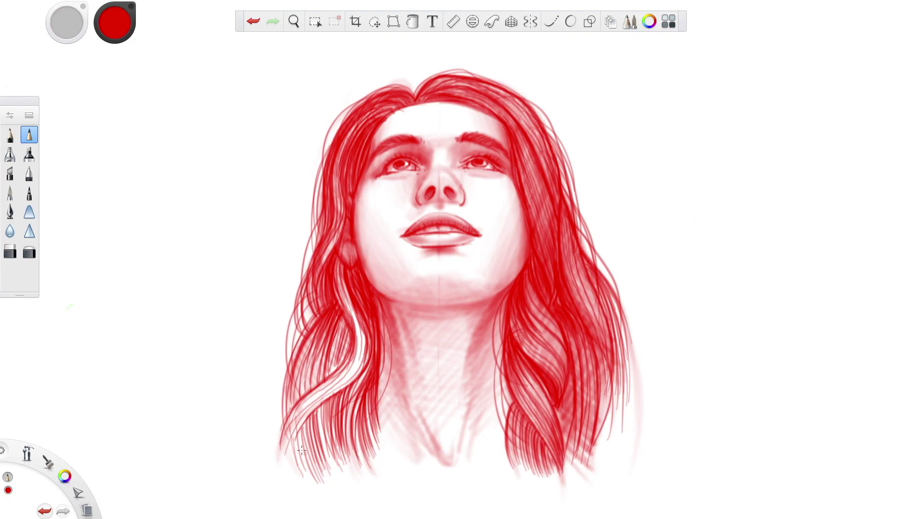
mouse_move(302, 450)
left_mouse_down()
mouse_move(319, 431)
mouse_move(371, 442)
mouse_move(323, 385)
mouse_move(338, 372)
mouse_move(336, 339)
mouse_move(377, 346)
mouse_move(334, 255)
mouse_move(354, 278)
mouse_move(303, 352)
mouse_move(358, 330)
mouse_move(317, 383)
mouse_move(331, 388)
mouse_move(298, 447)
mouse_move(350, 364)
left_mouse_up()
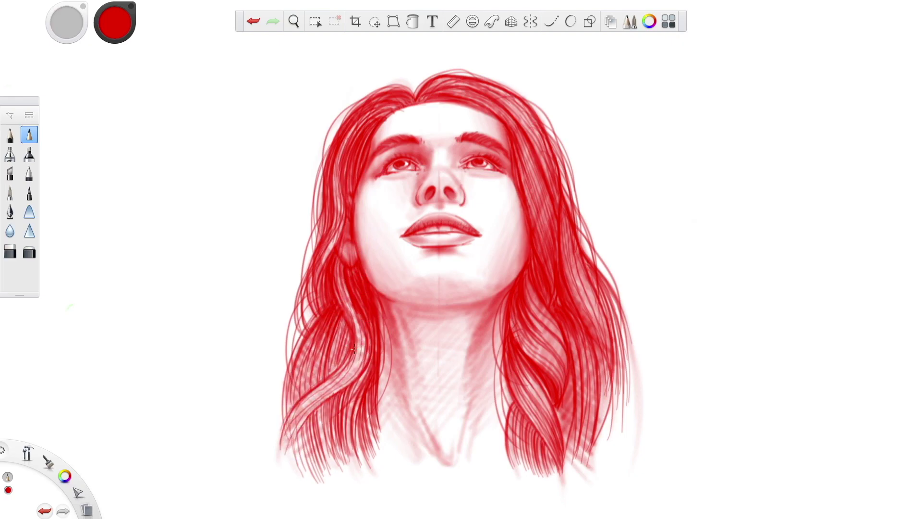
mouse_move(327, 251)
left_mouse_down()
mouse_move(305, 289)
mouse_move(352, 255)
mouse_move(327, 314)
mouse_move(369, 293)
mouse_move(293, 376)
mouse_move(359, 339)
mouse_move(360, 349)
mouse_move(291, 412)
mouse_move(361, 375)
mouse_move(289, 440)
mouse_move(380, 403)
mouse_move(324, 453)
mouse_move(324, 465)
mouse_move(379, 444)
mouse_move(316, 503)
left_mouse_up()
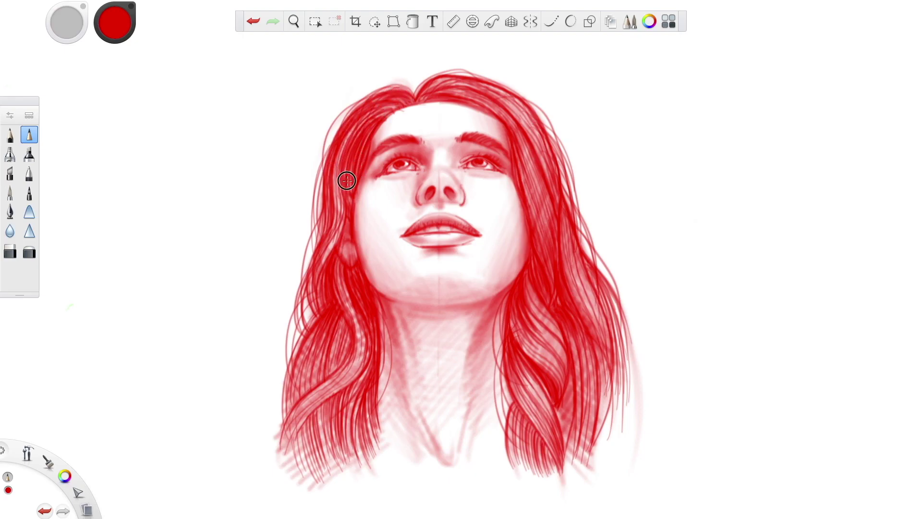
mouse_move(340, 309)
left_mouse_down()
mouse_move(383, 307)
mouse_move(291, 399)
mouse_move(290, 419)
mouse_move(371, 401)
mouse_move(306, 485)
mouse_move(391, 438)
mouse_move(346, 428)
left_mouse_up()
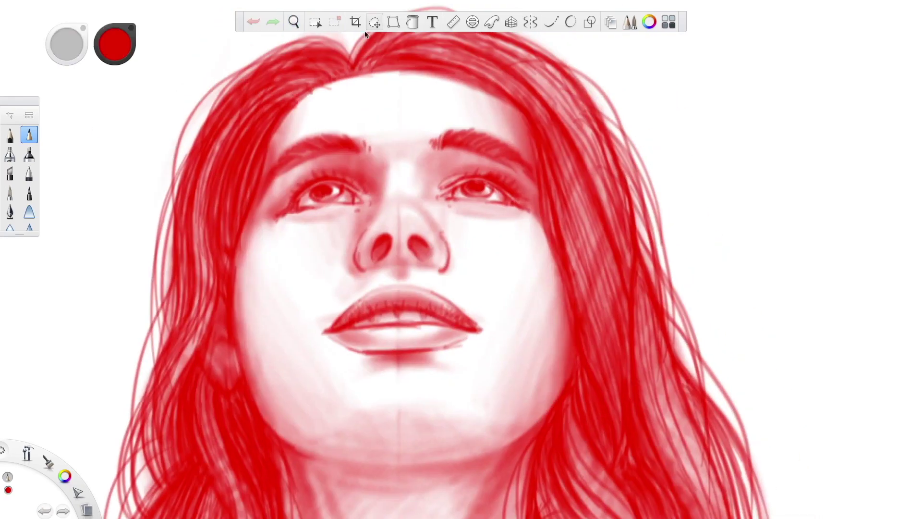
Lighten the lower part of both irises with the soft eraser and return to the soft pencil.
left_click_drag(19, 234, 19, 285)
left_click(29, 252)
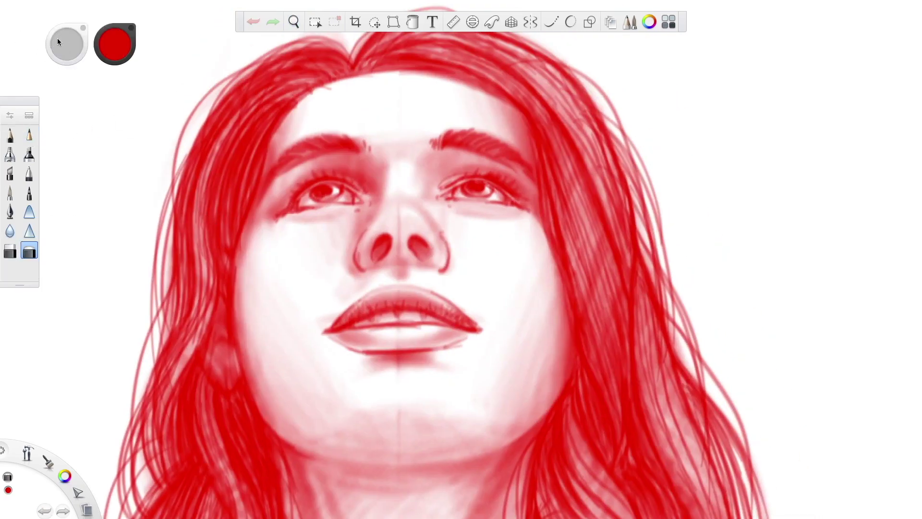
left_click(9, 135)
left_click(29, 252)
left_click_drag(318, 194, 338, 195)
left_click_drag(467, 192, 484, 193)
left_click(29, 134)
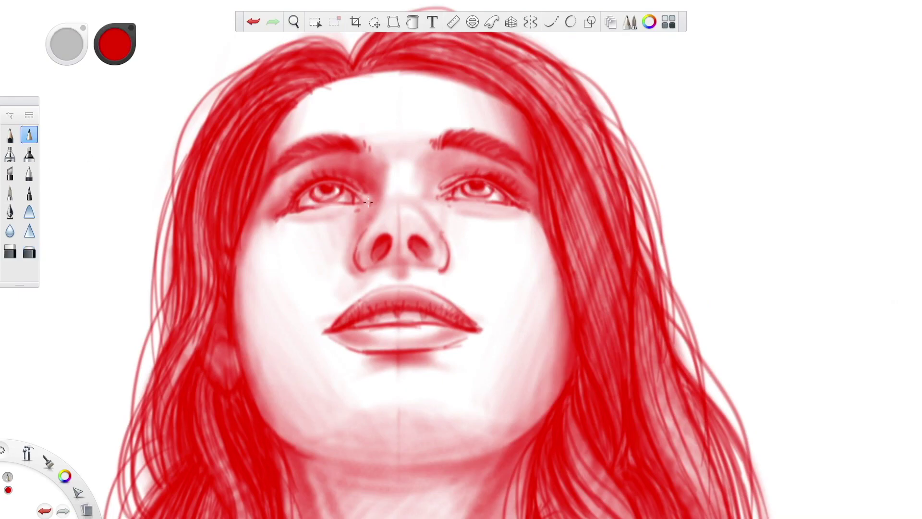
Undo the latest edits to the eyes with the whole portrait in view.
key("space")
left_click_drag(489, 293, 452, 382)
left_click_drag(496, 349, 487, 270)
left_click(251, 23)
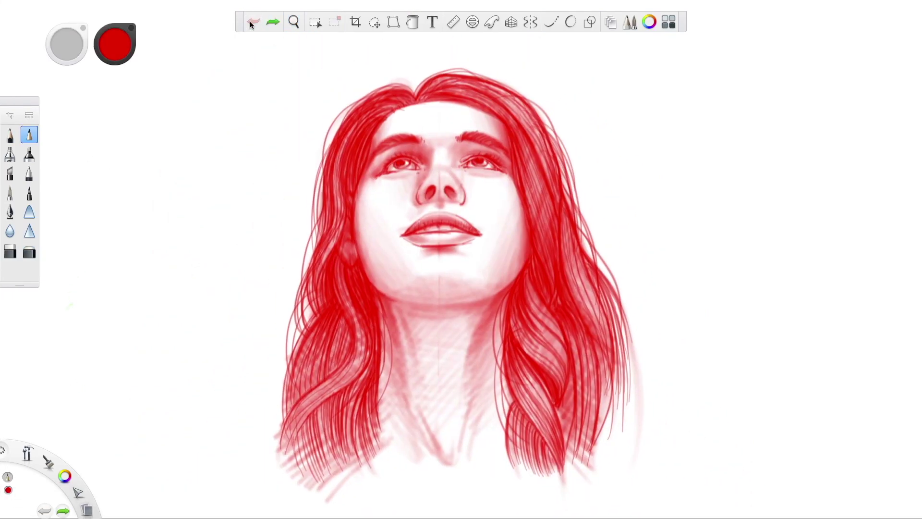